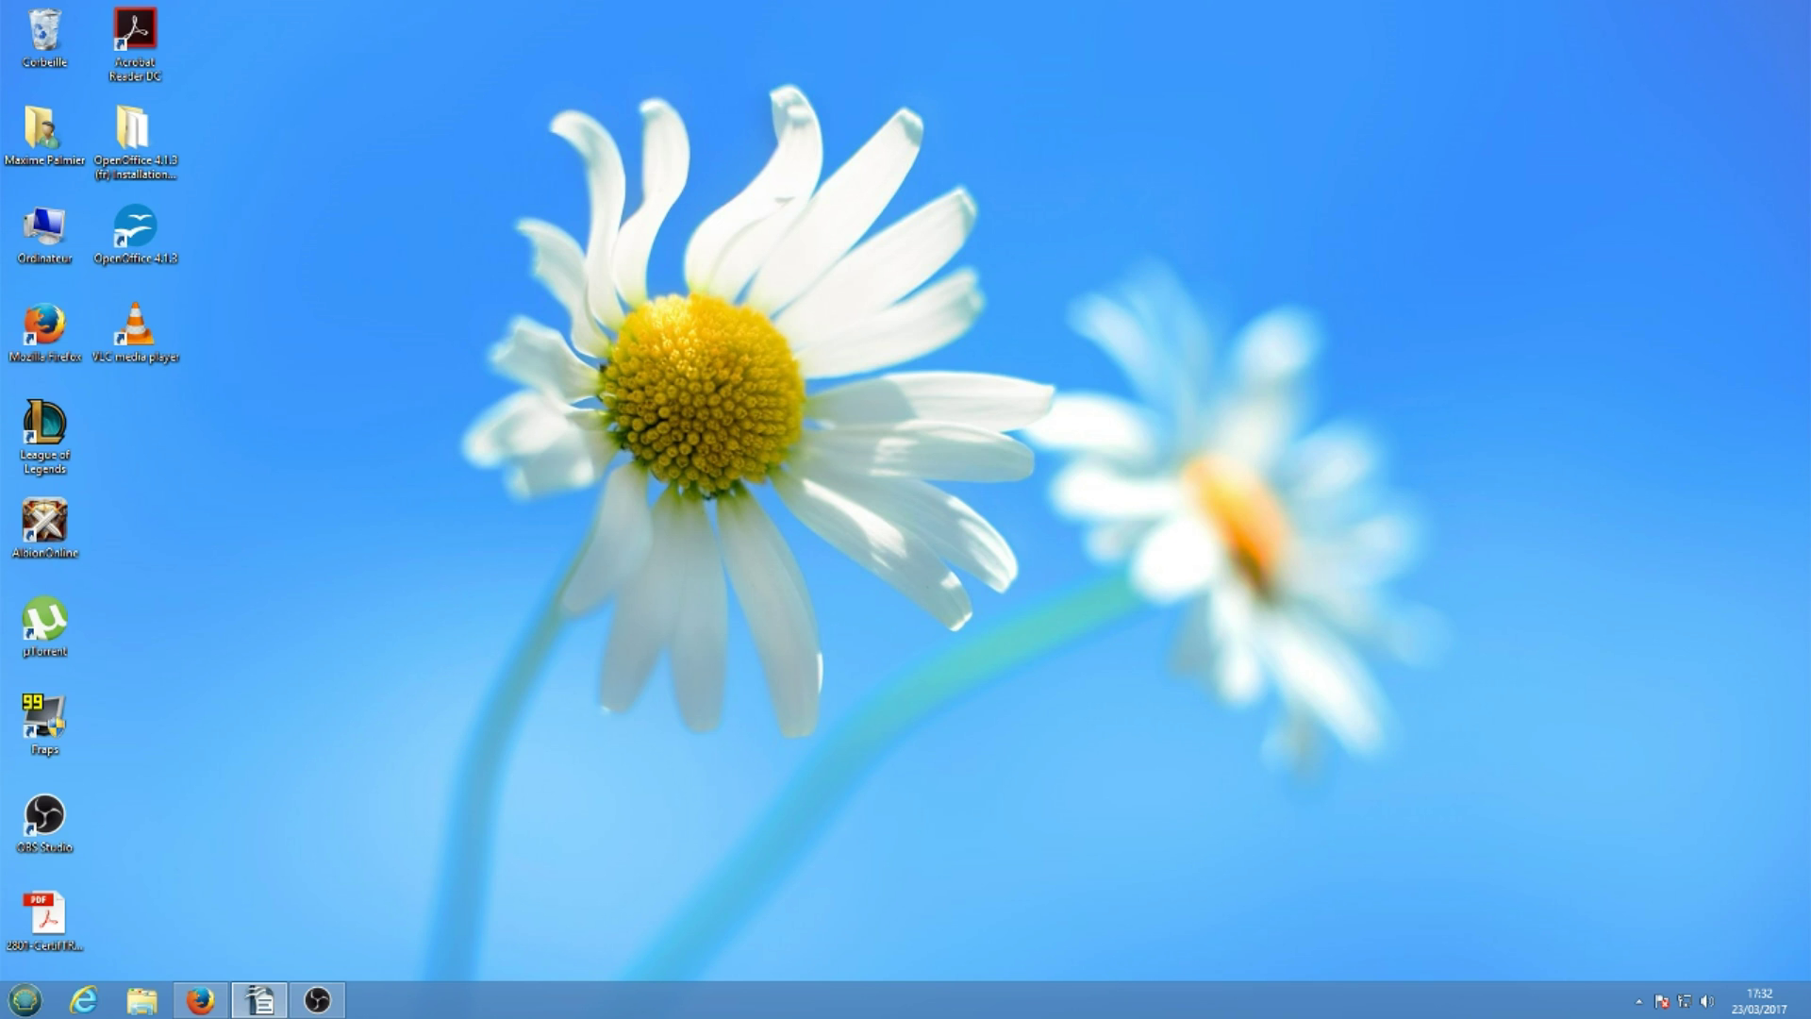
Step: Open the Téléchargements folder and run the mb3-setup-35891 installer, allowing it past the security warning to reach the setup wizard
left_click(142, 1000)
left_click(470, 371)
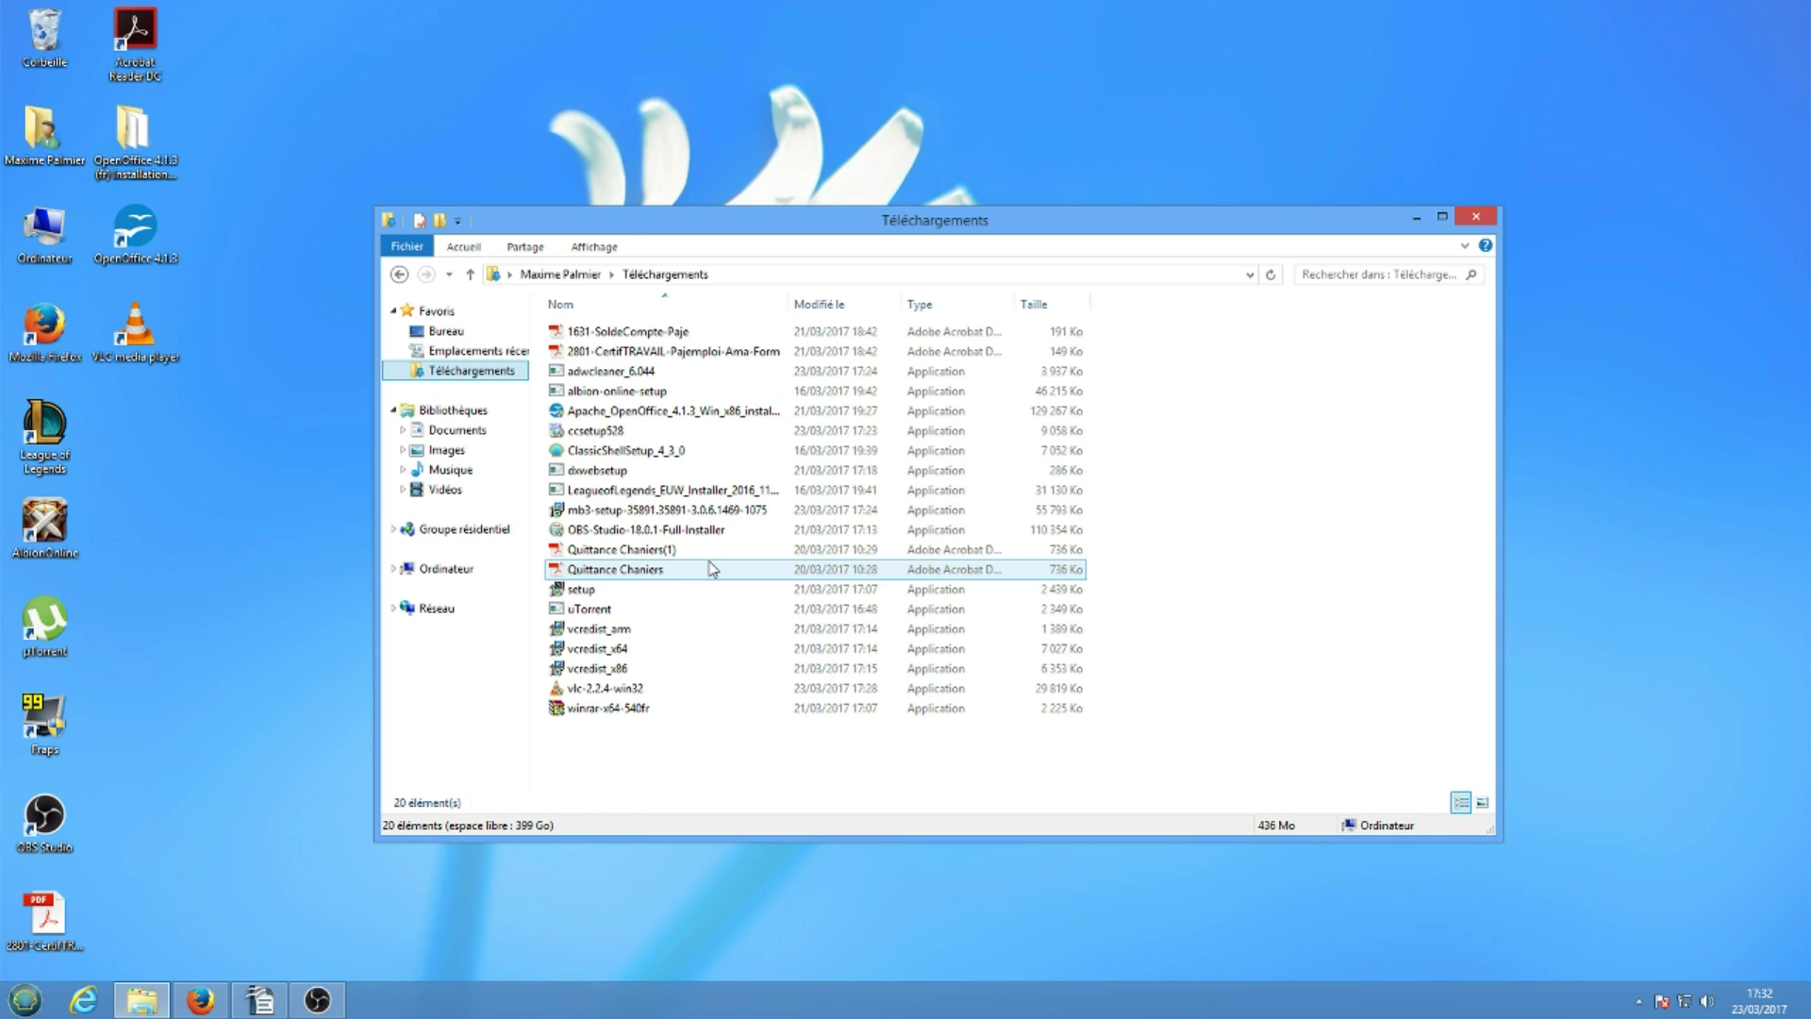
double_click(701, 511)
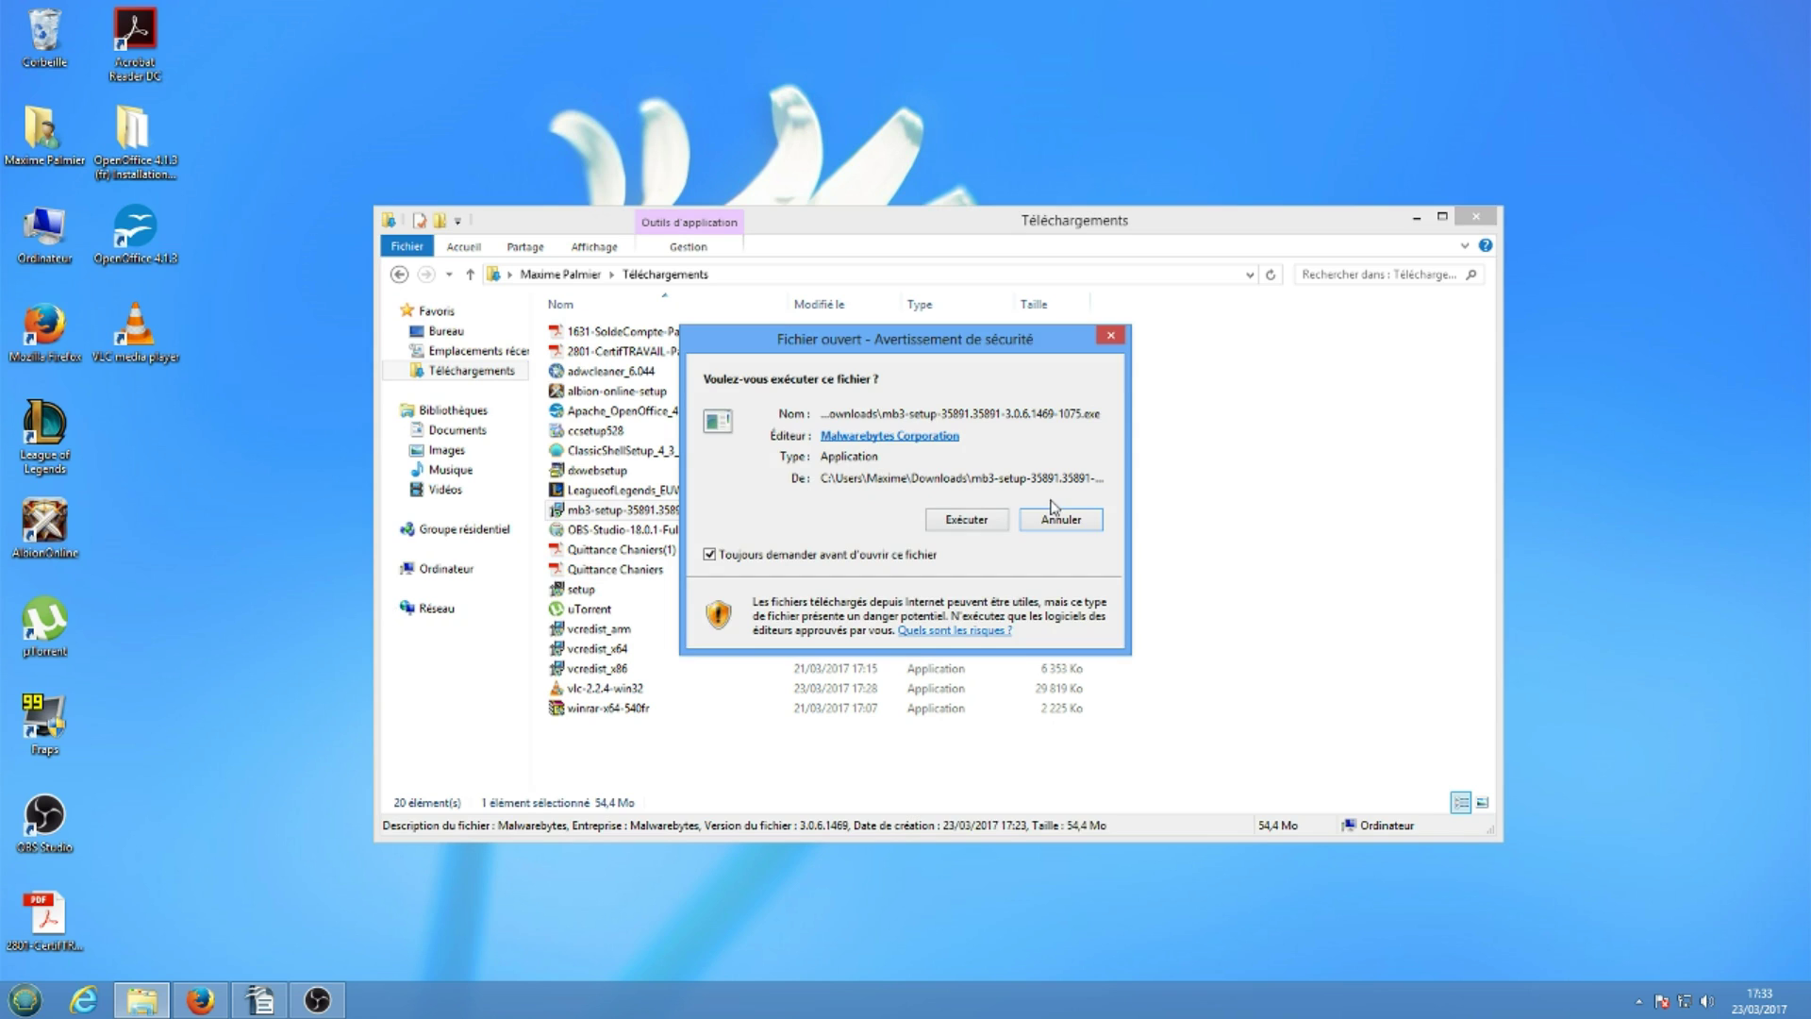
left_click(1002, 524)
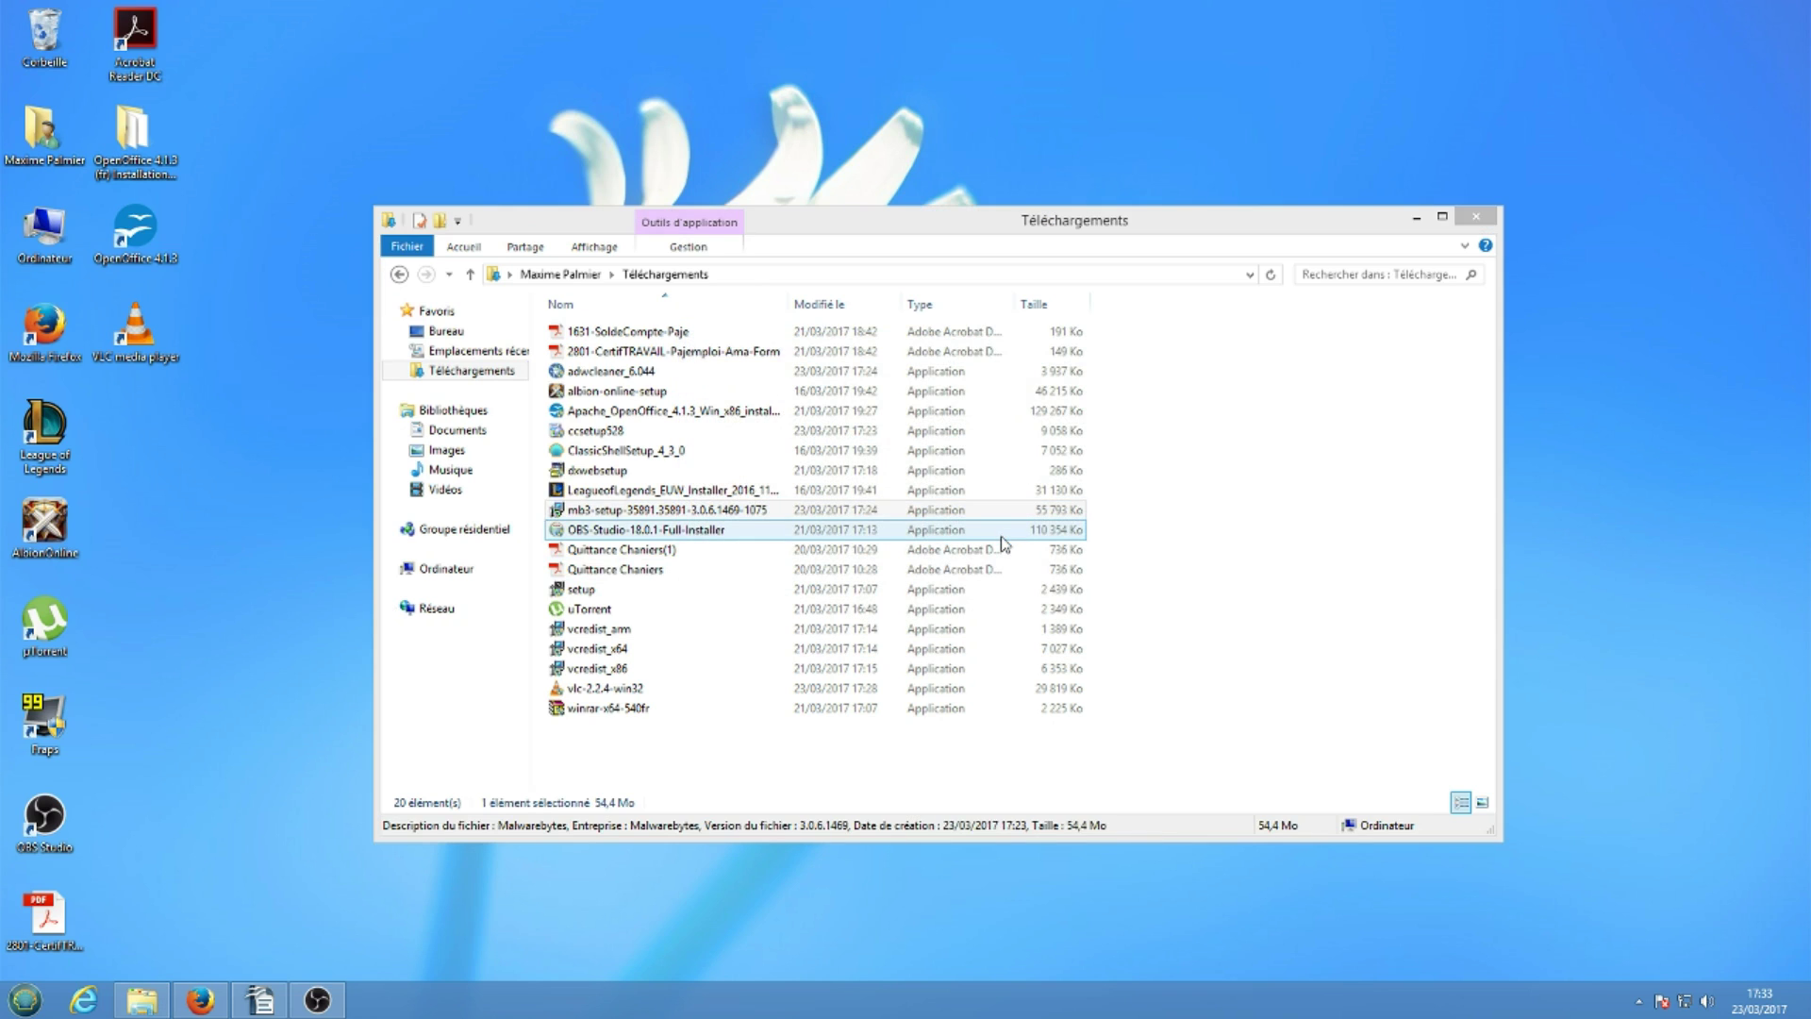
left_click(951, 543)
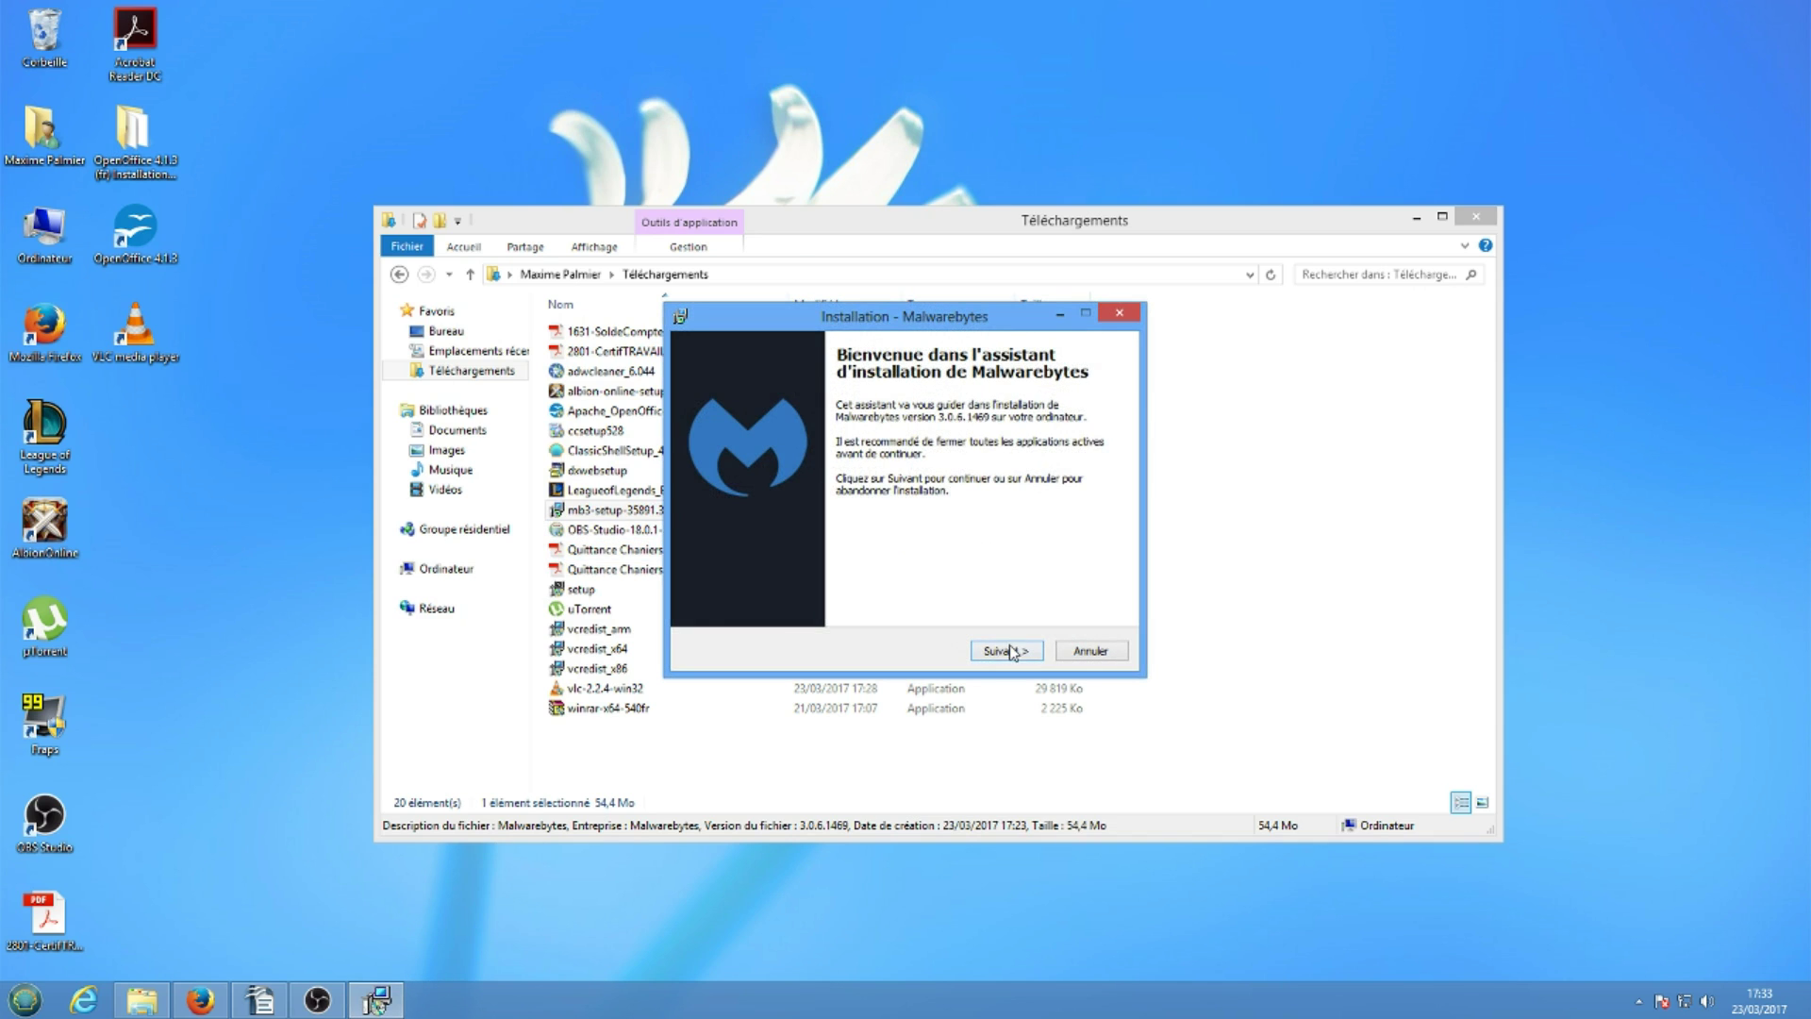
Step: Begin the Malwarebytes setup and accept the terms of its licence agreement
left_click(1007, 650)
left_click(955, 594)
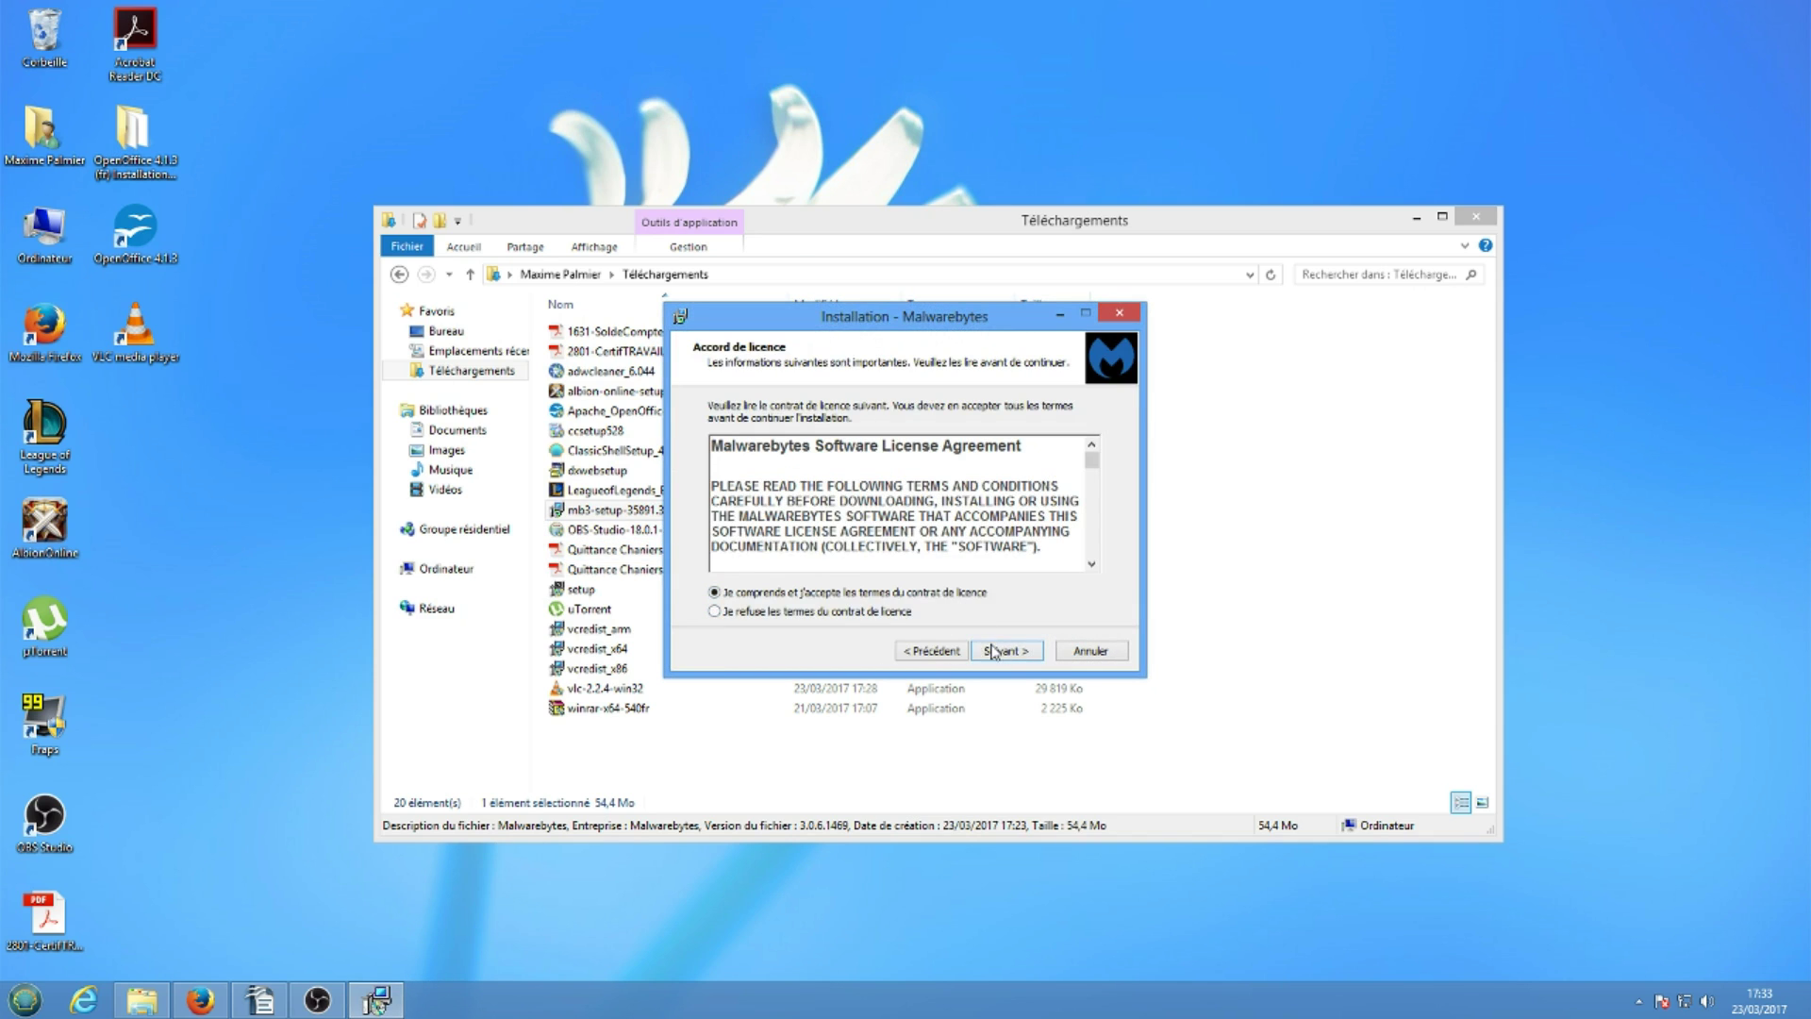
left_click(1002, 653)
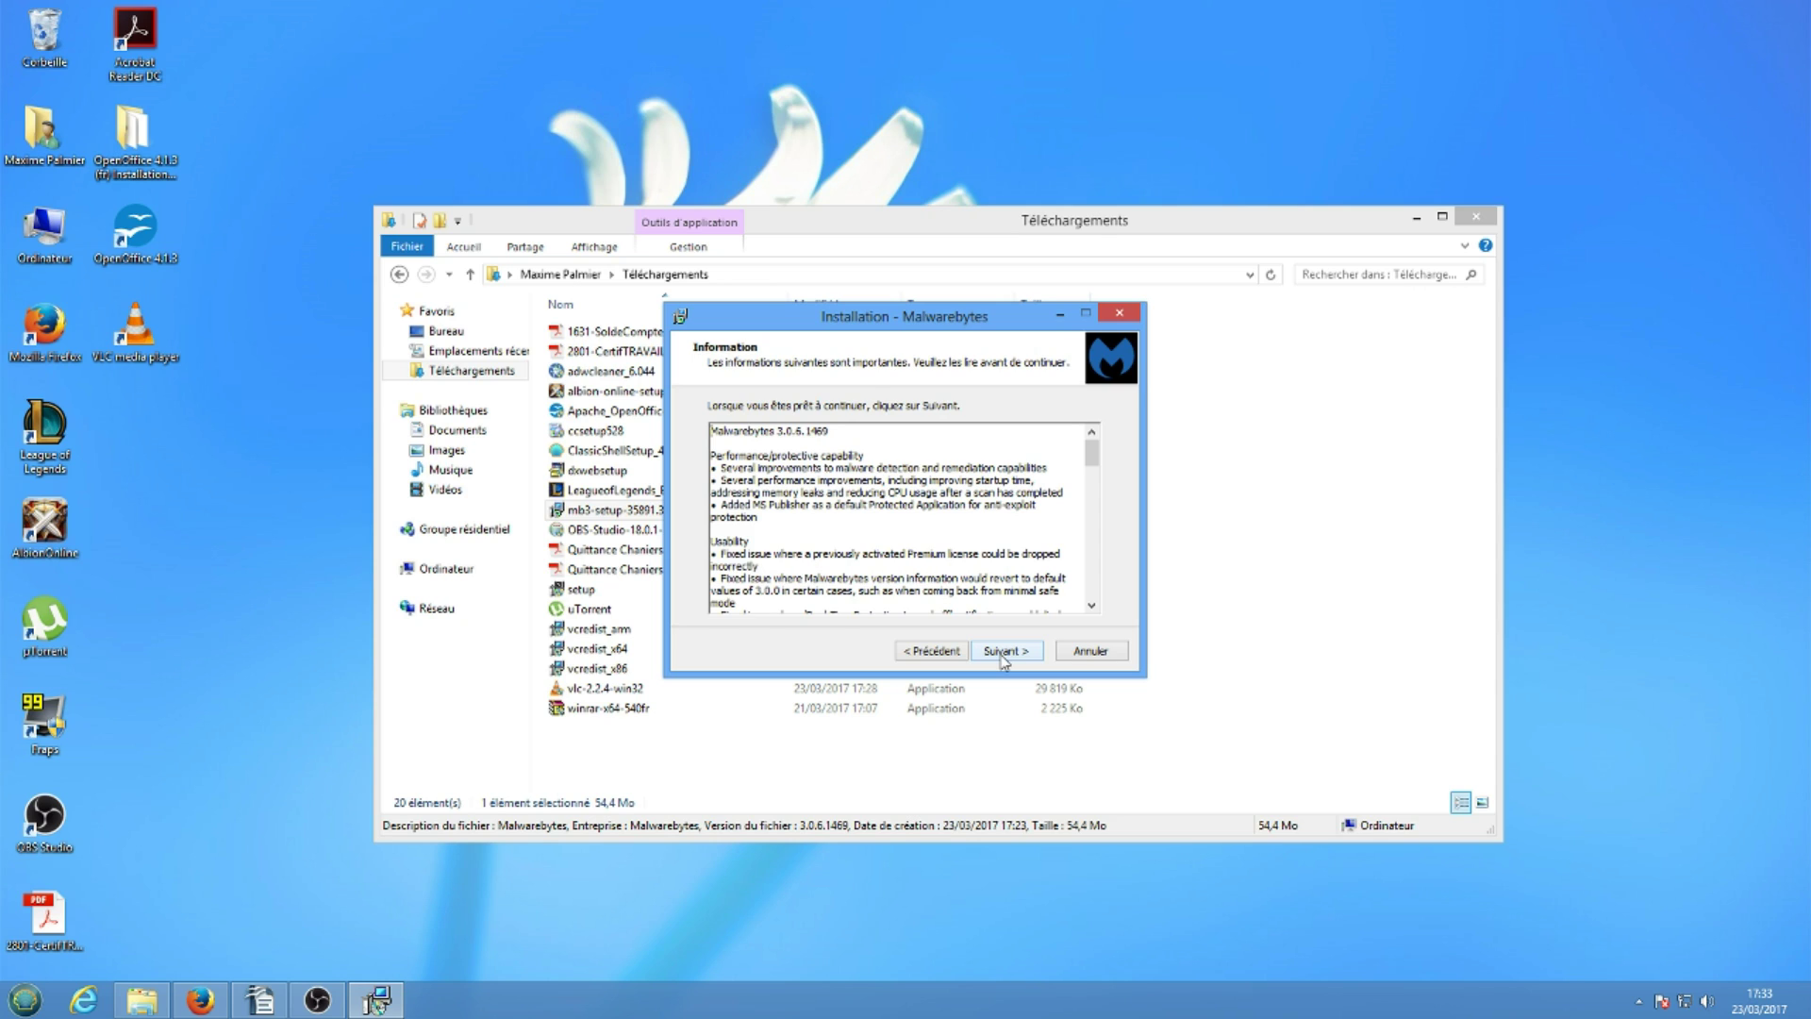
Step: Install Malwarebytes with the default destination, the Malwarebytes Start menu folder and a desktop icon, and finish the setup
left_click(1003, 653)
left_click(1005, 653)
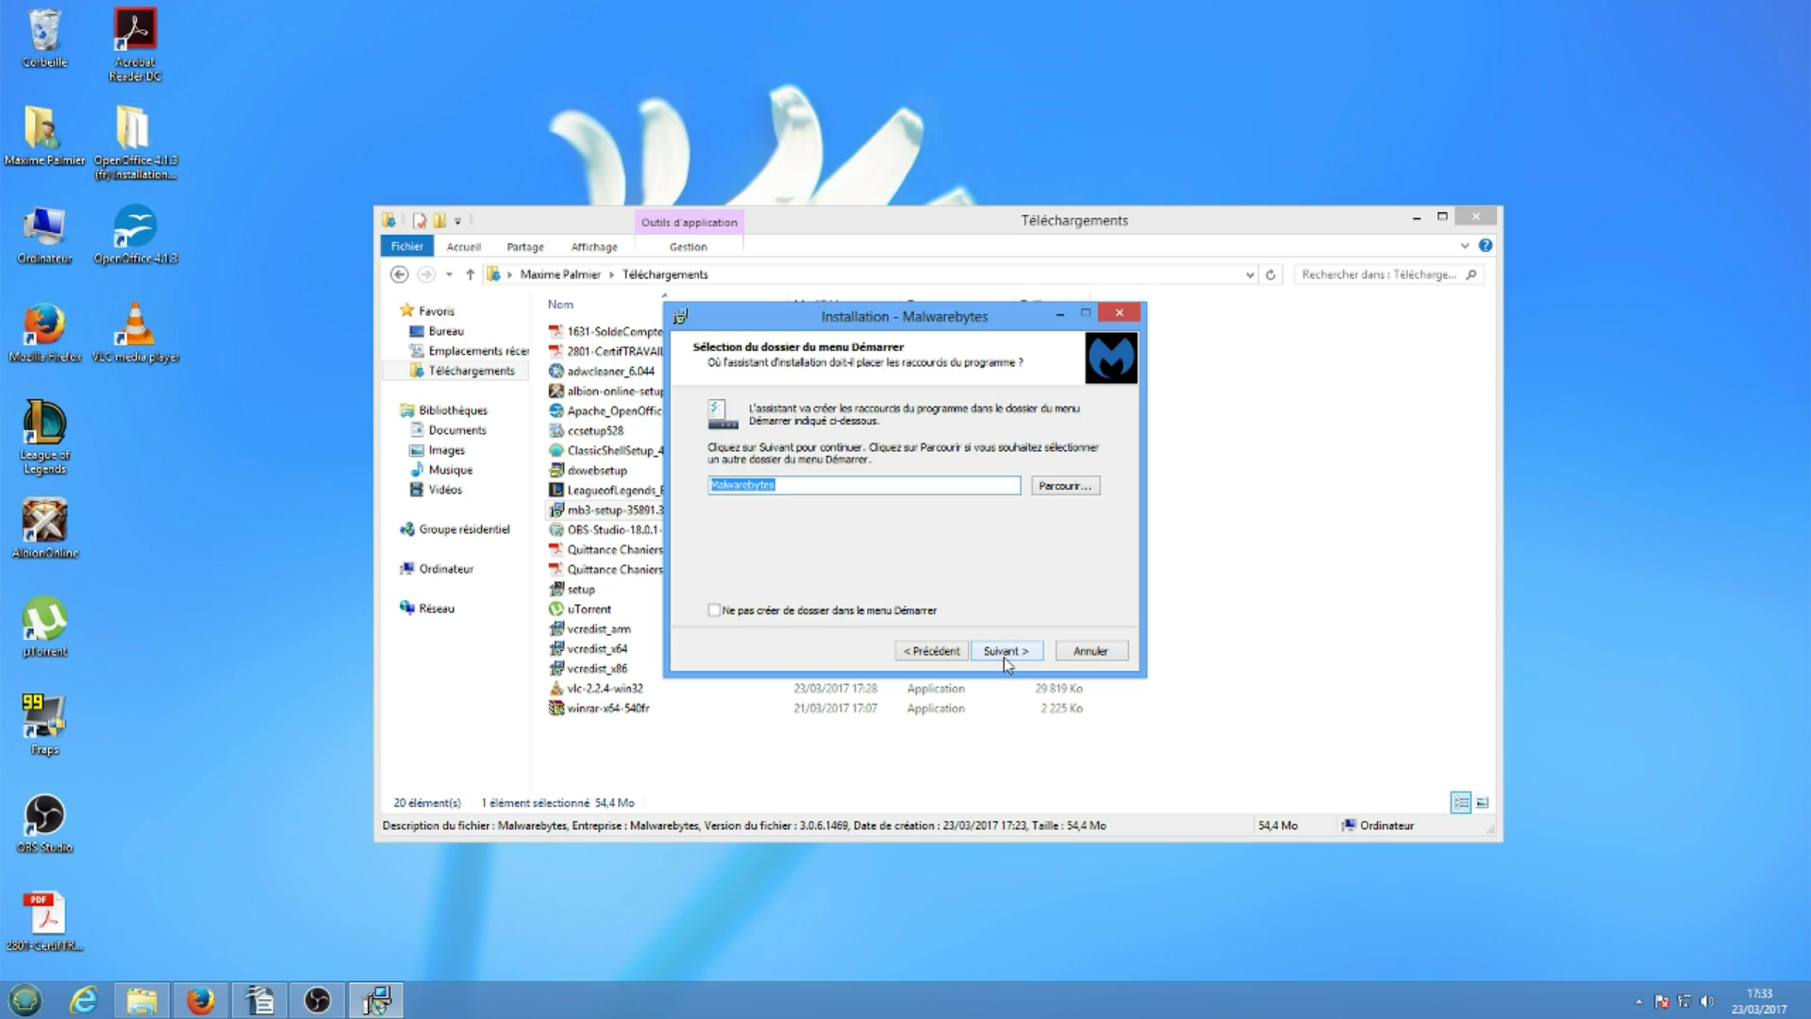
left_click(1008, 654)
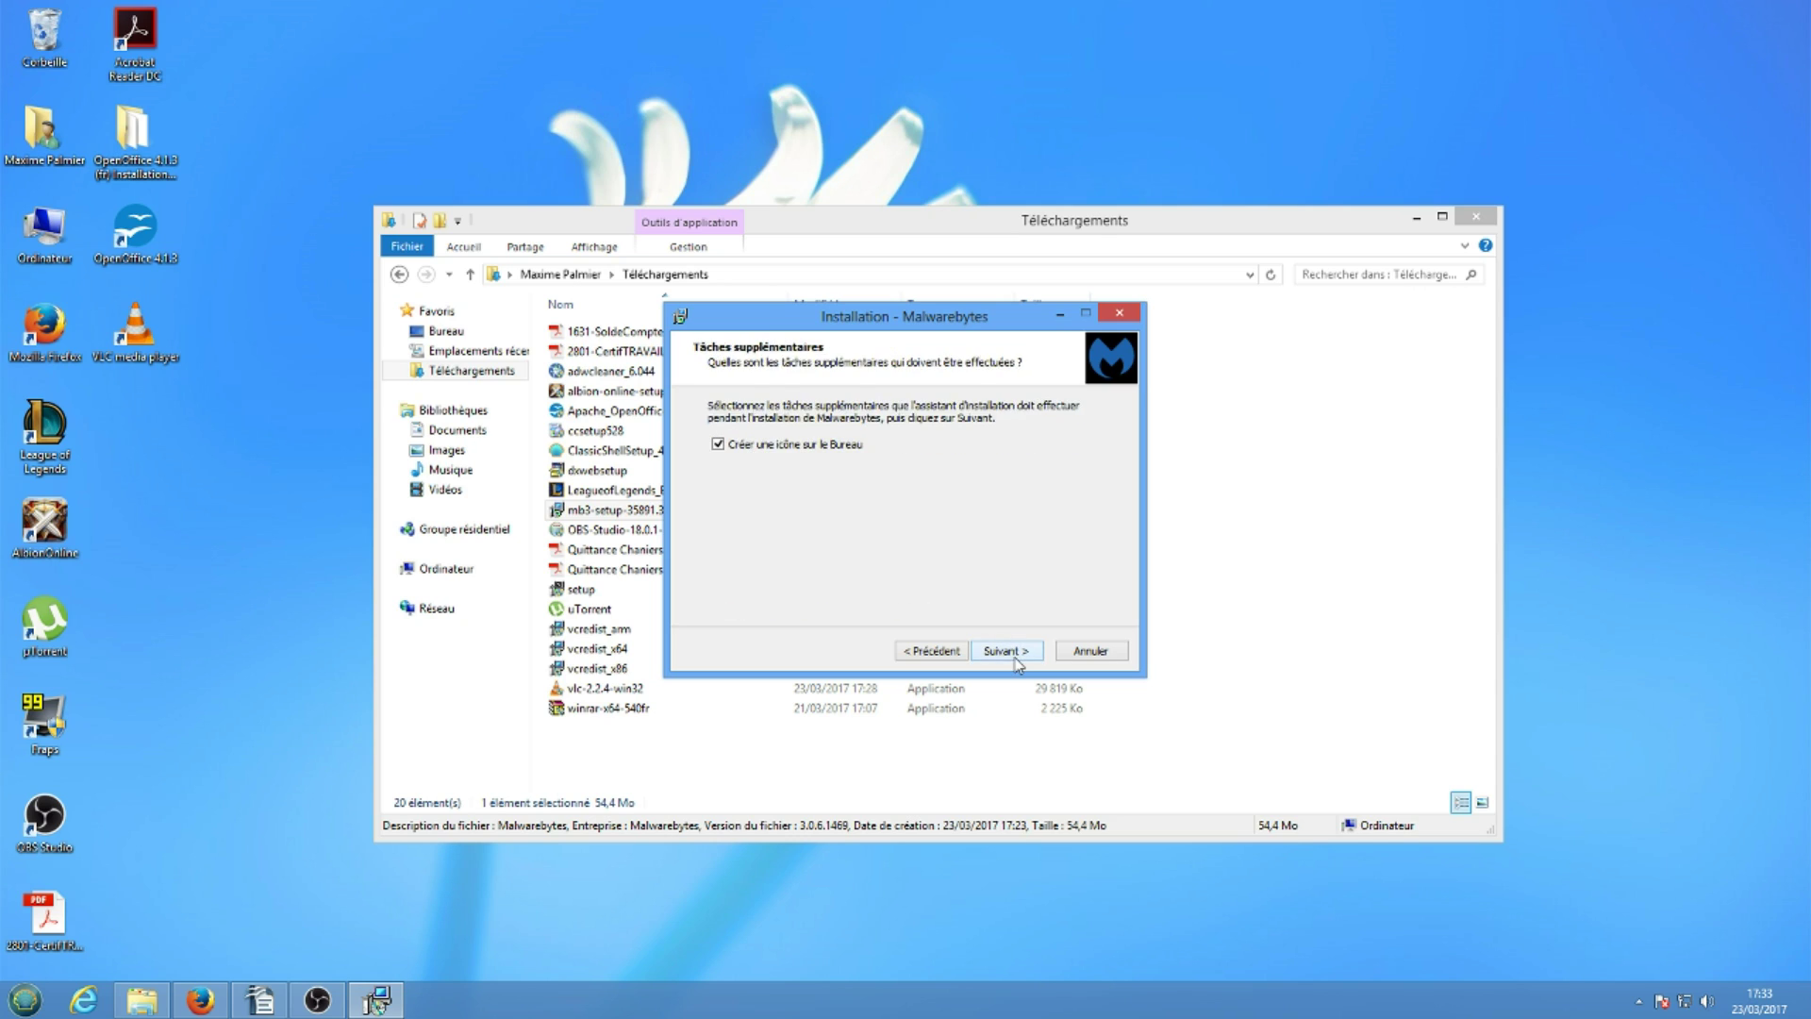
left_click(1017, 663)
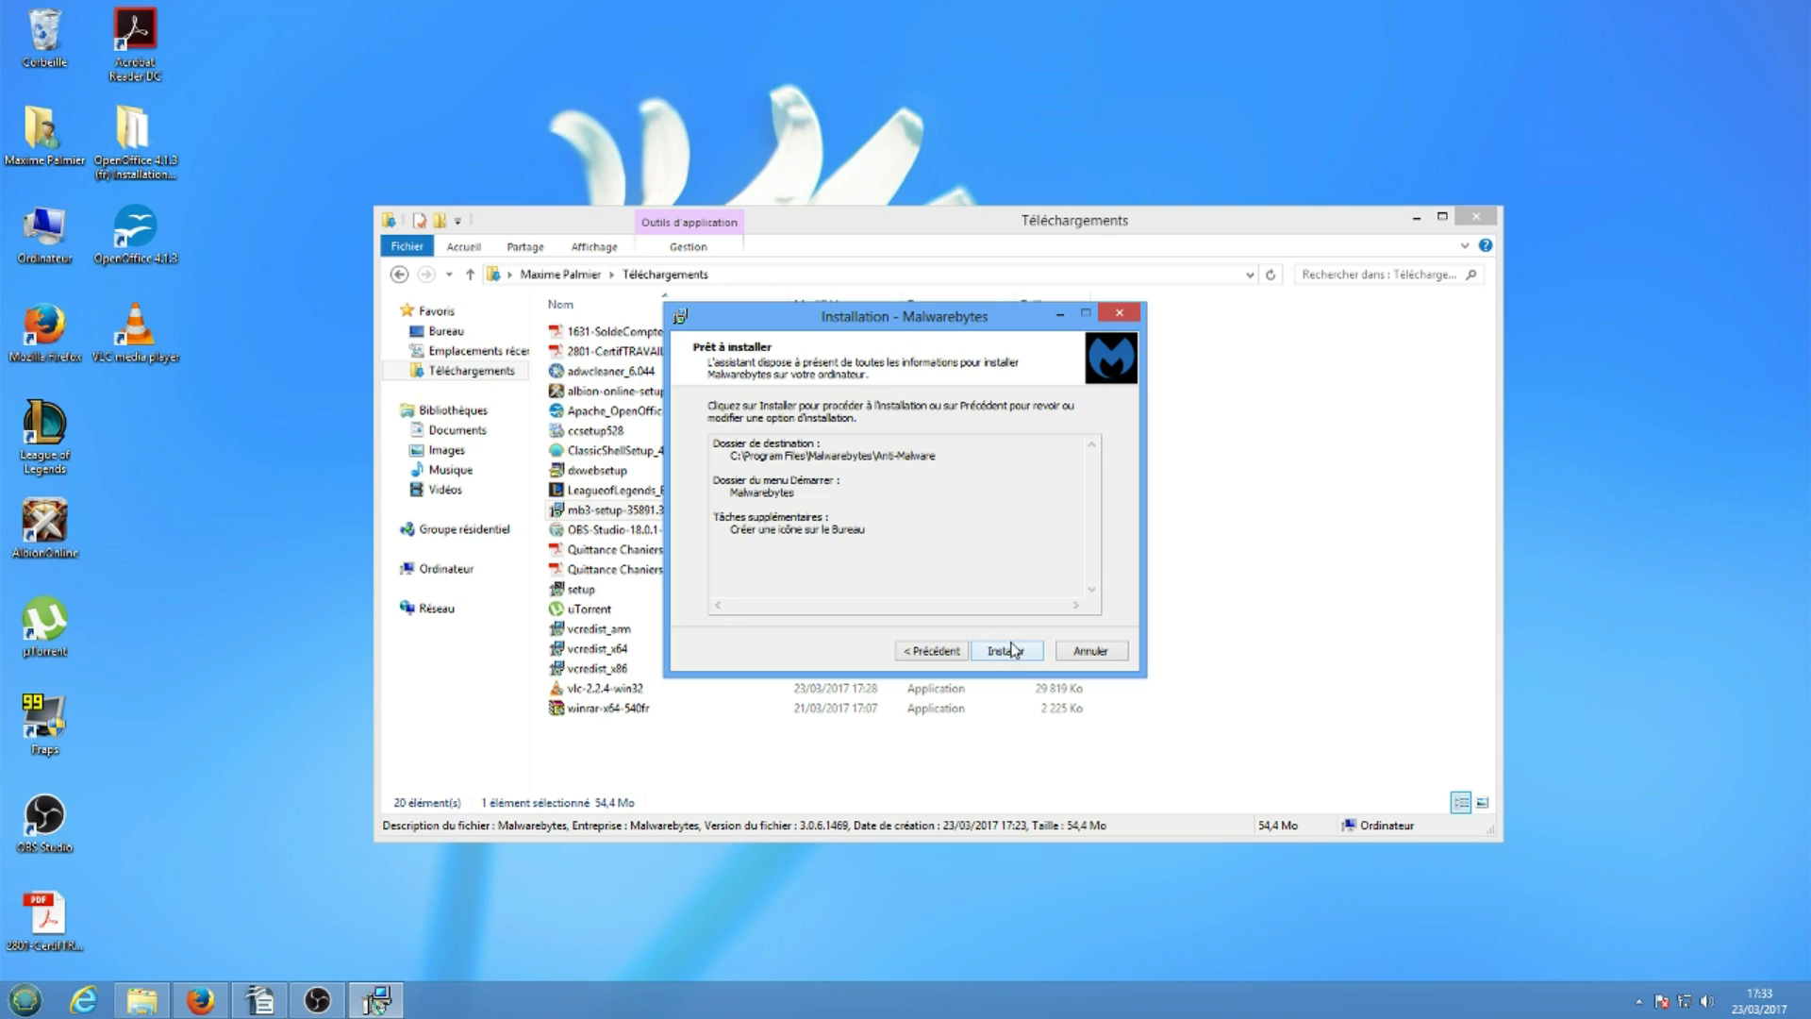
left_click(1017, 653)
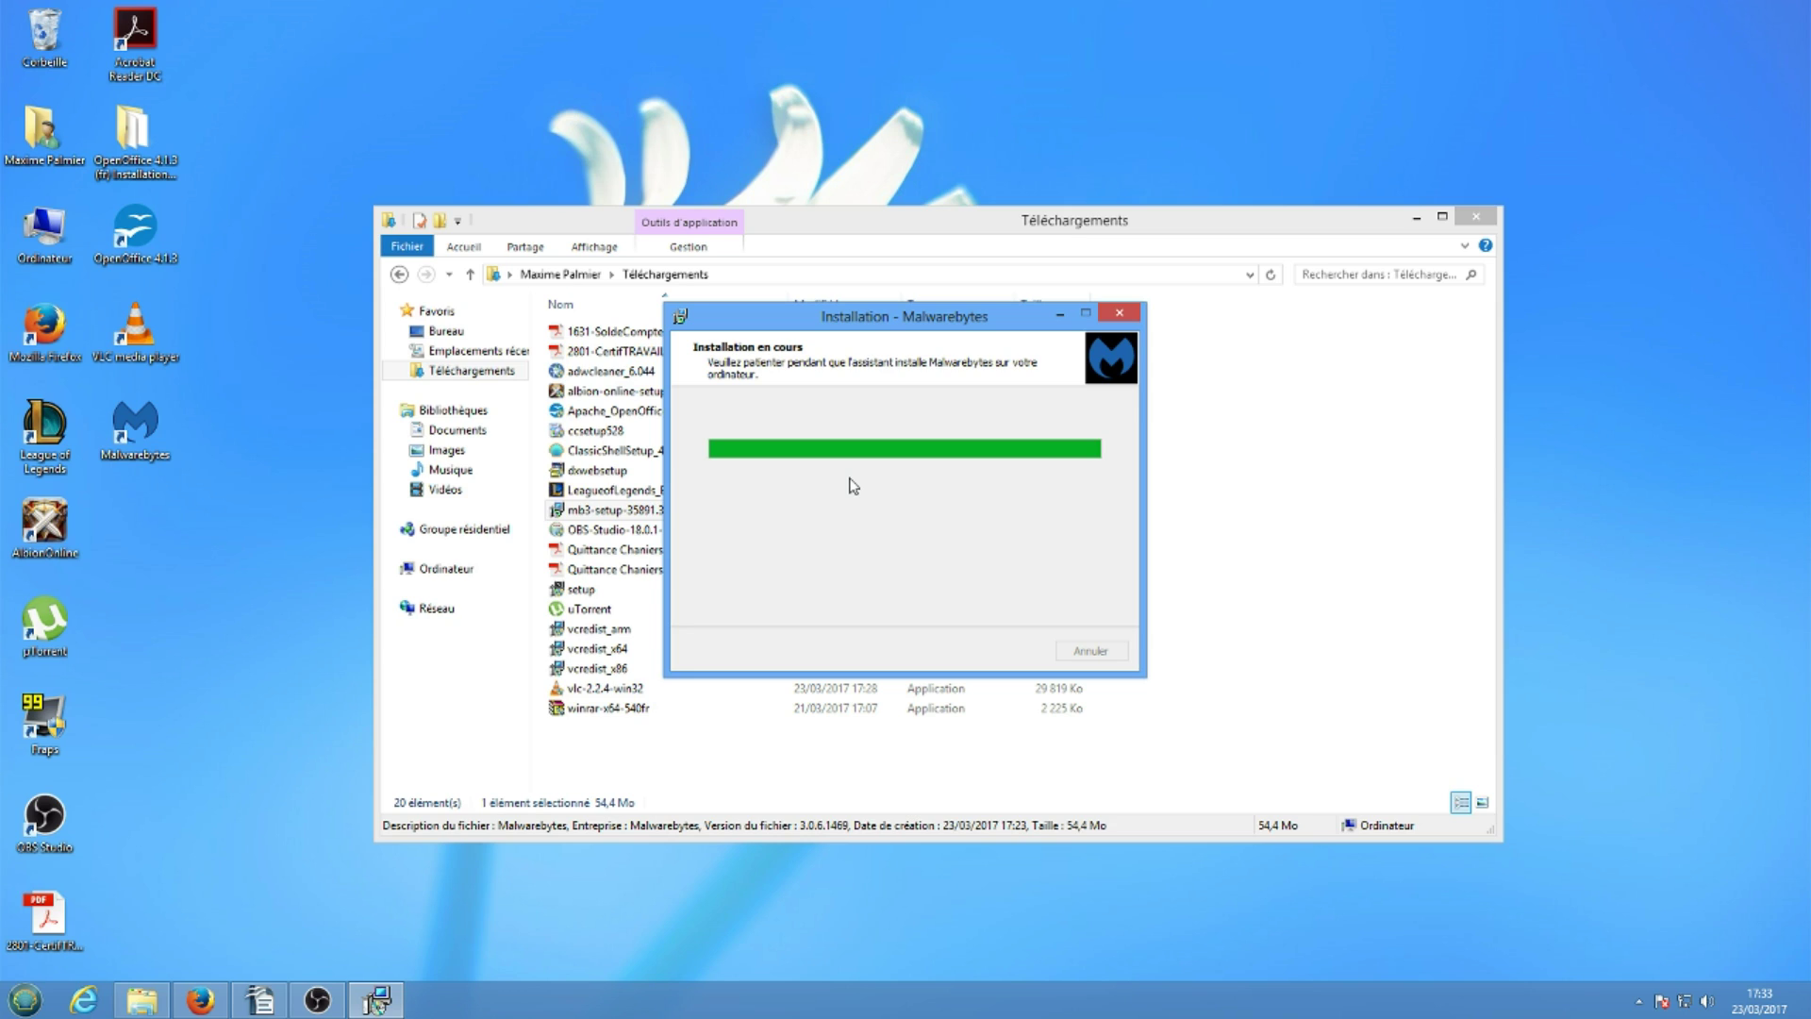
left_click(1035, 649)
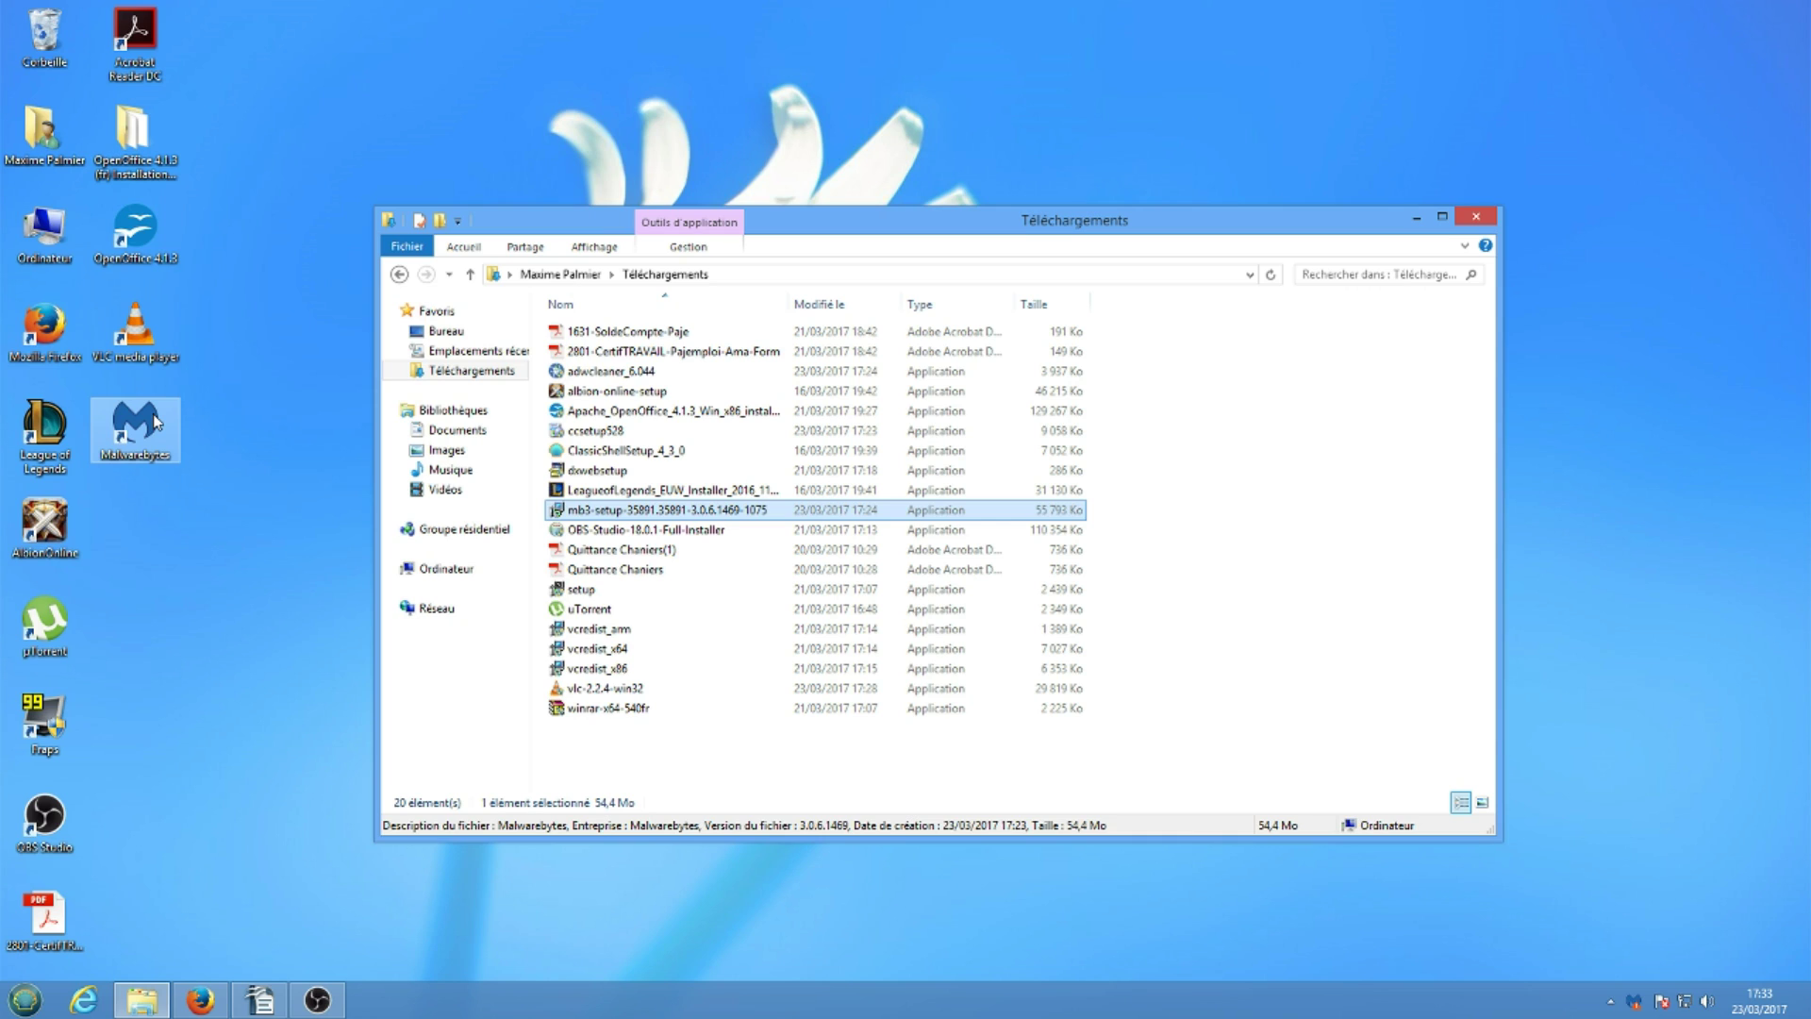
Step: Launch Malwarebytes, bring its window forward and dismiss the "Découvrez Malwarebytes 3.0" introduction
double_click(153, 425)
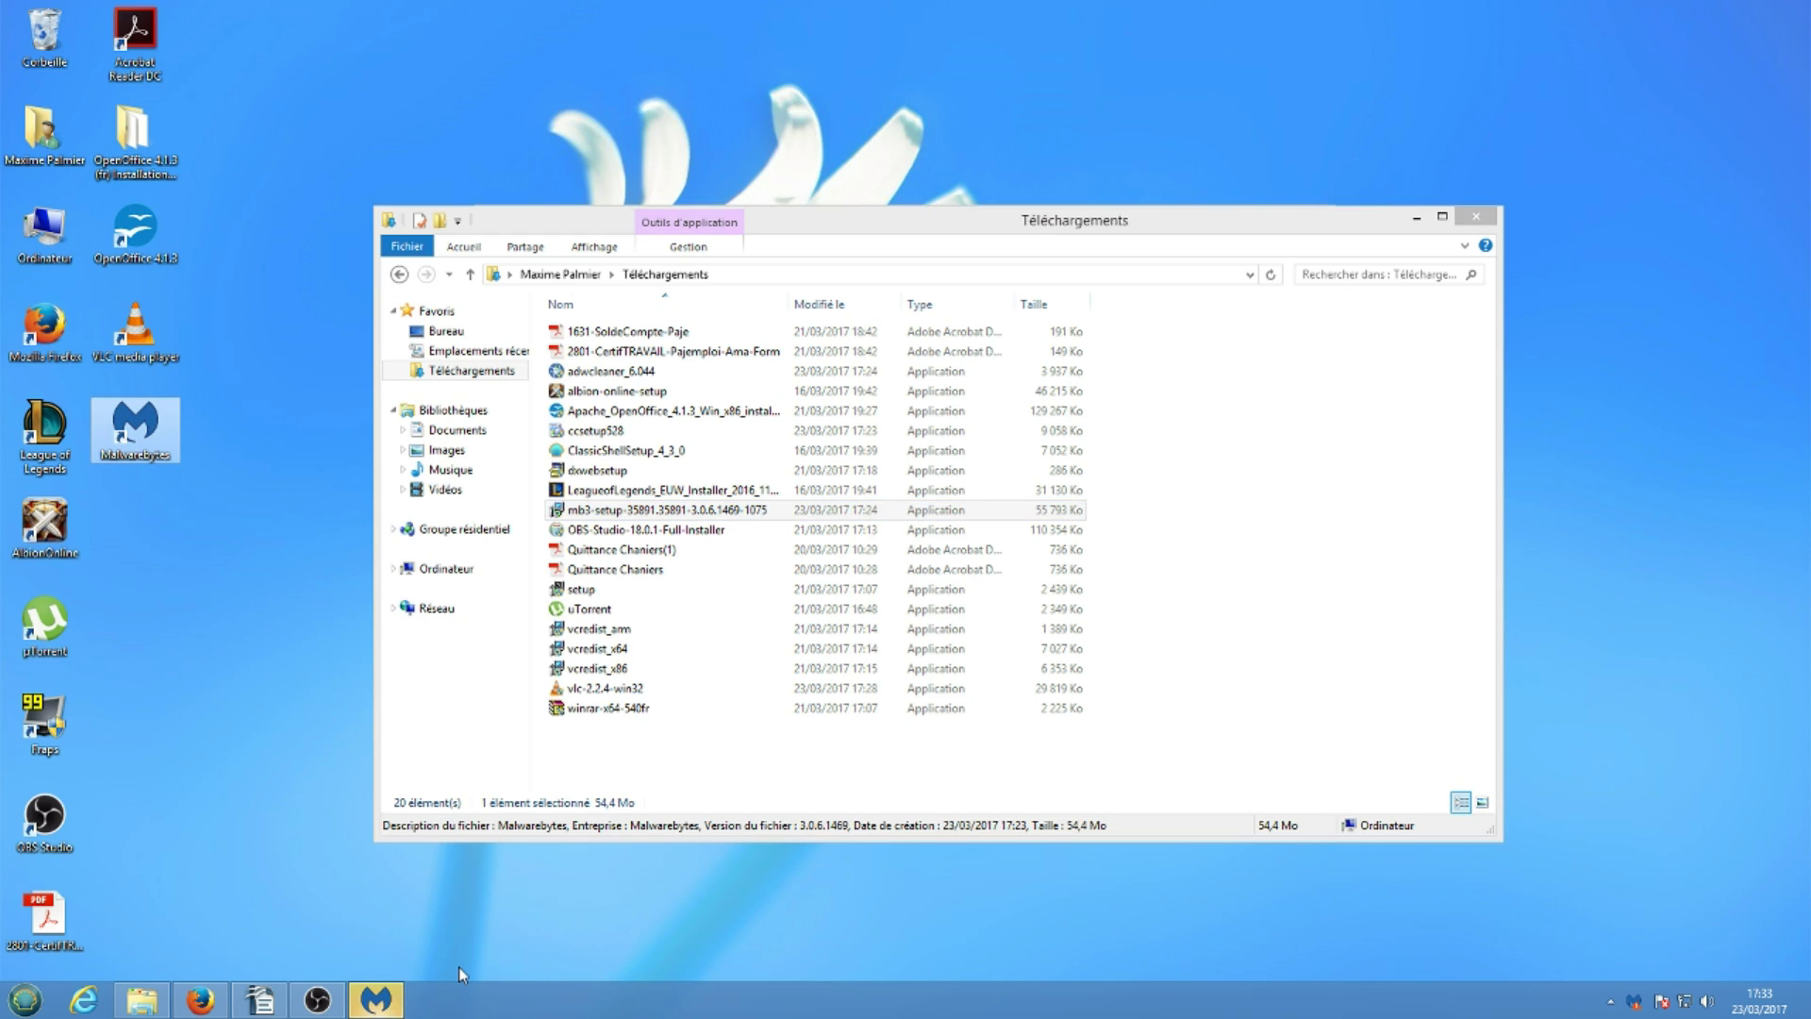
left_click(401, 1000)
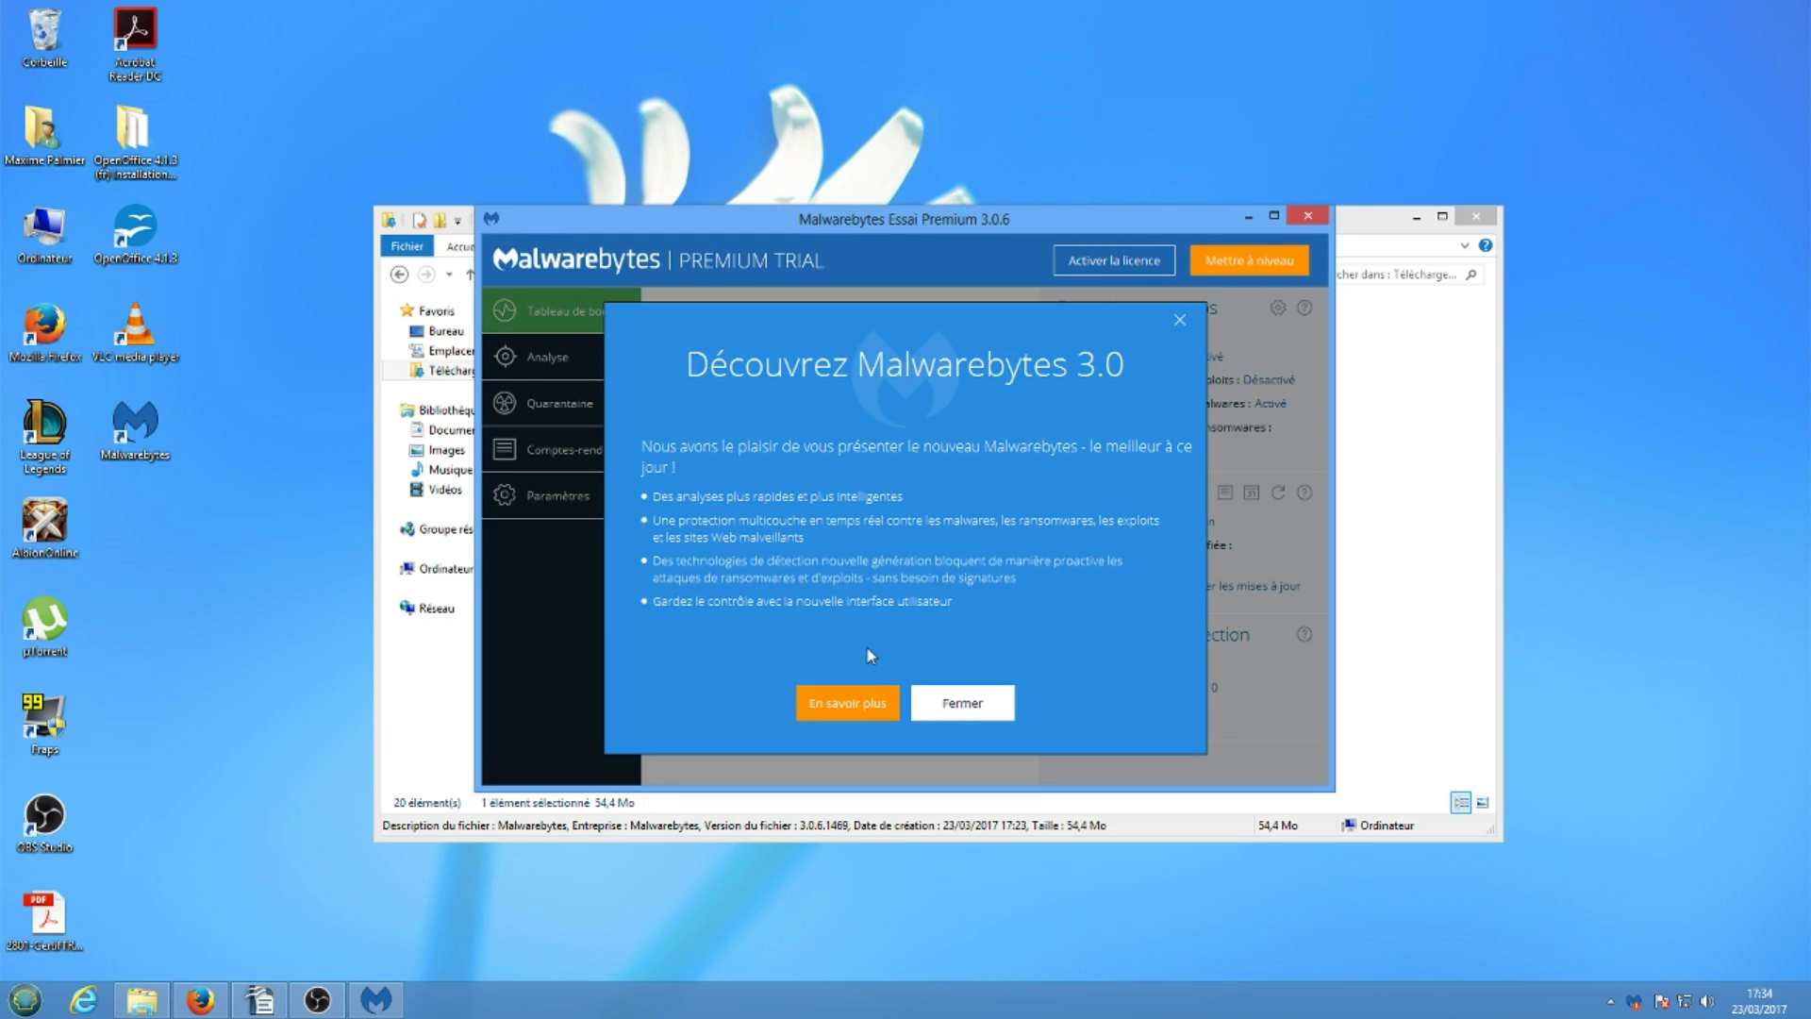
left_click(998, 702)
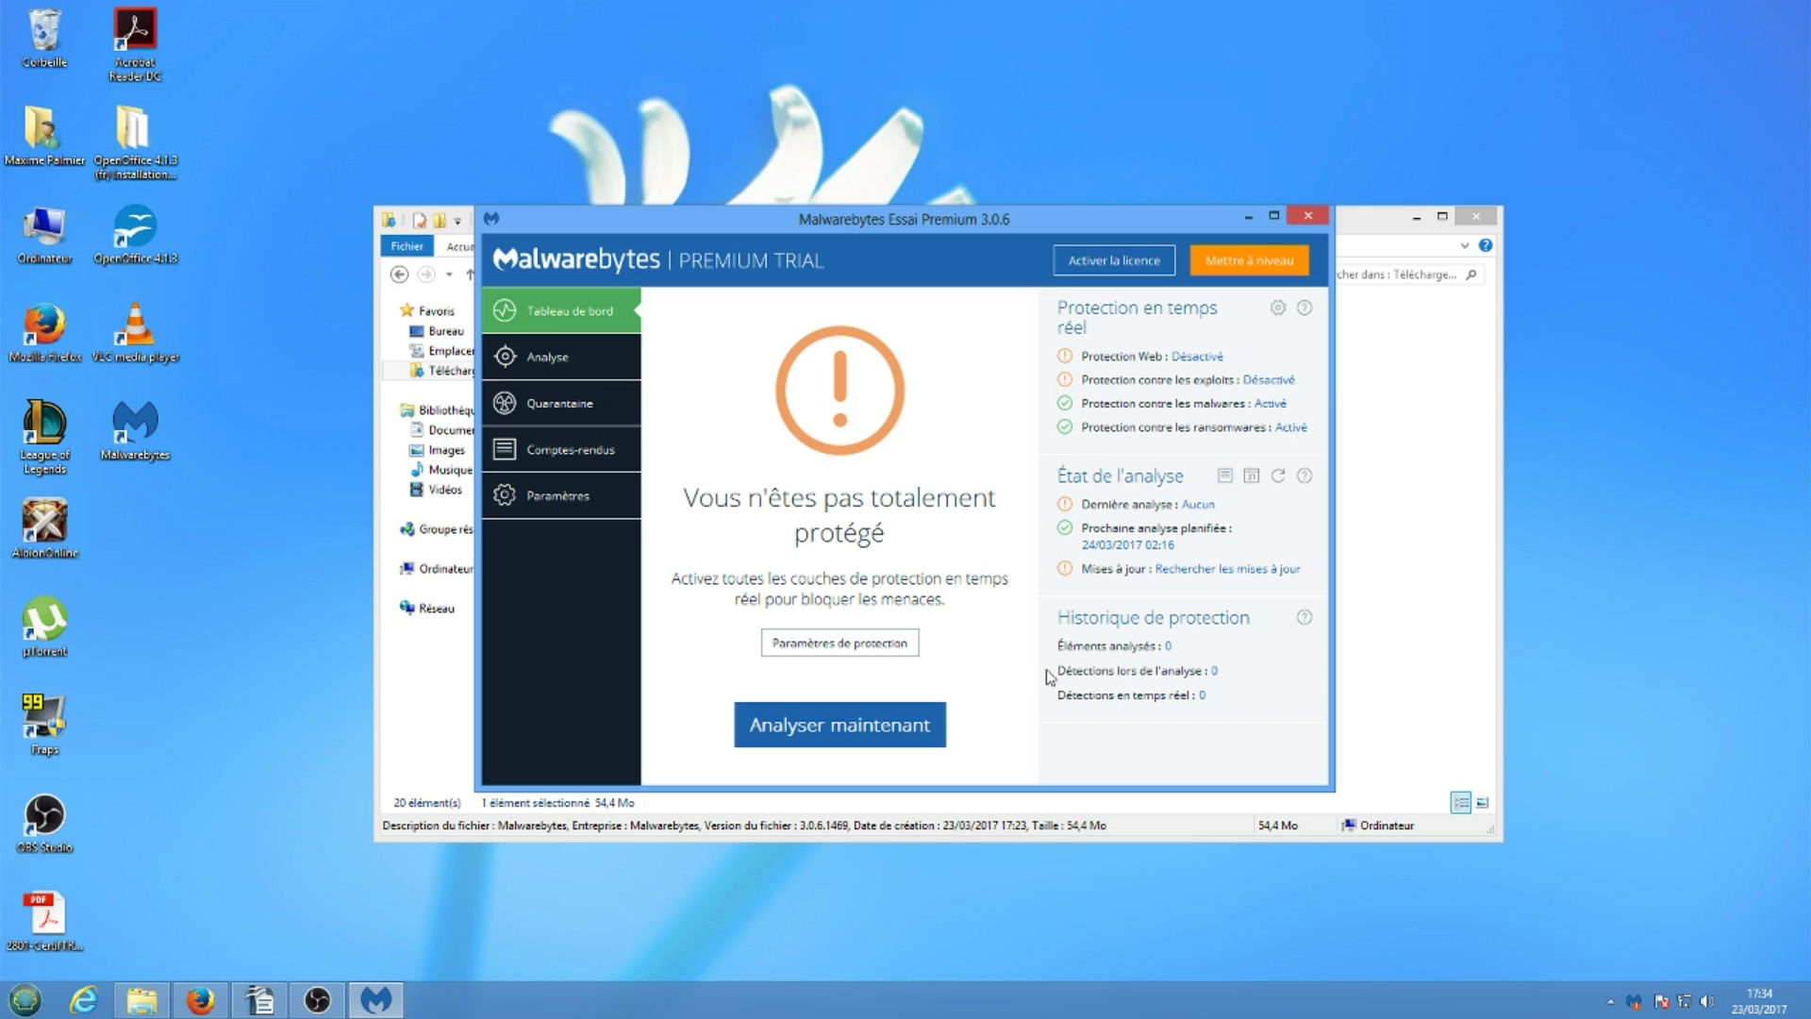
Step: Run an "Analyse rapide" scan, and close its summary and Malwarebytes once it has finished
left_click(583, 368)
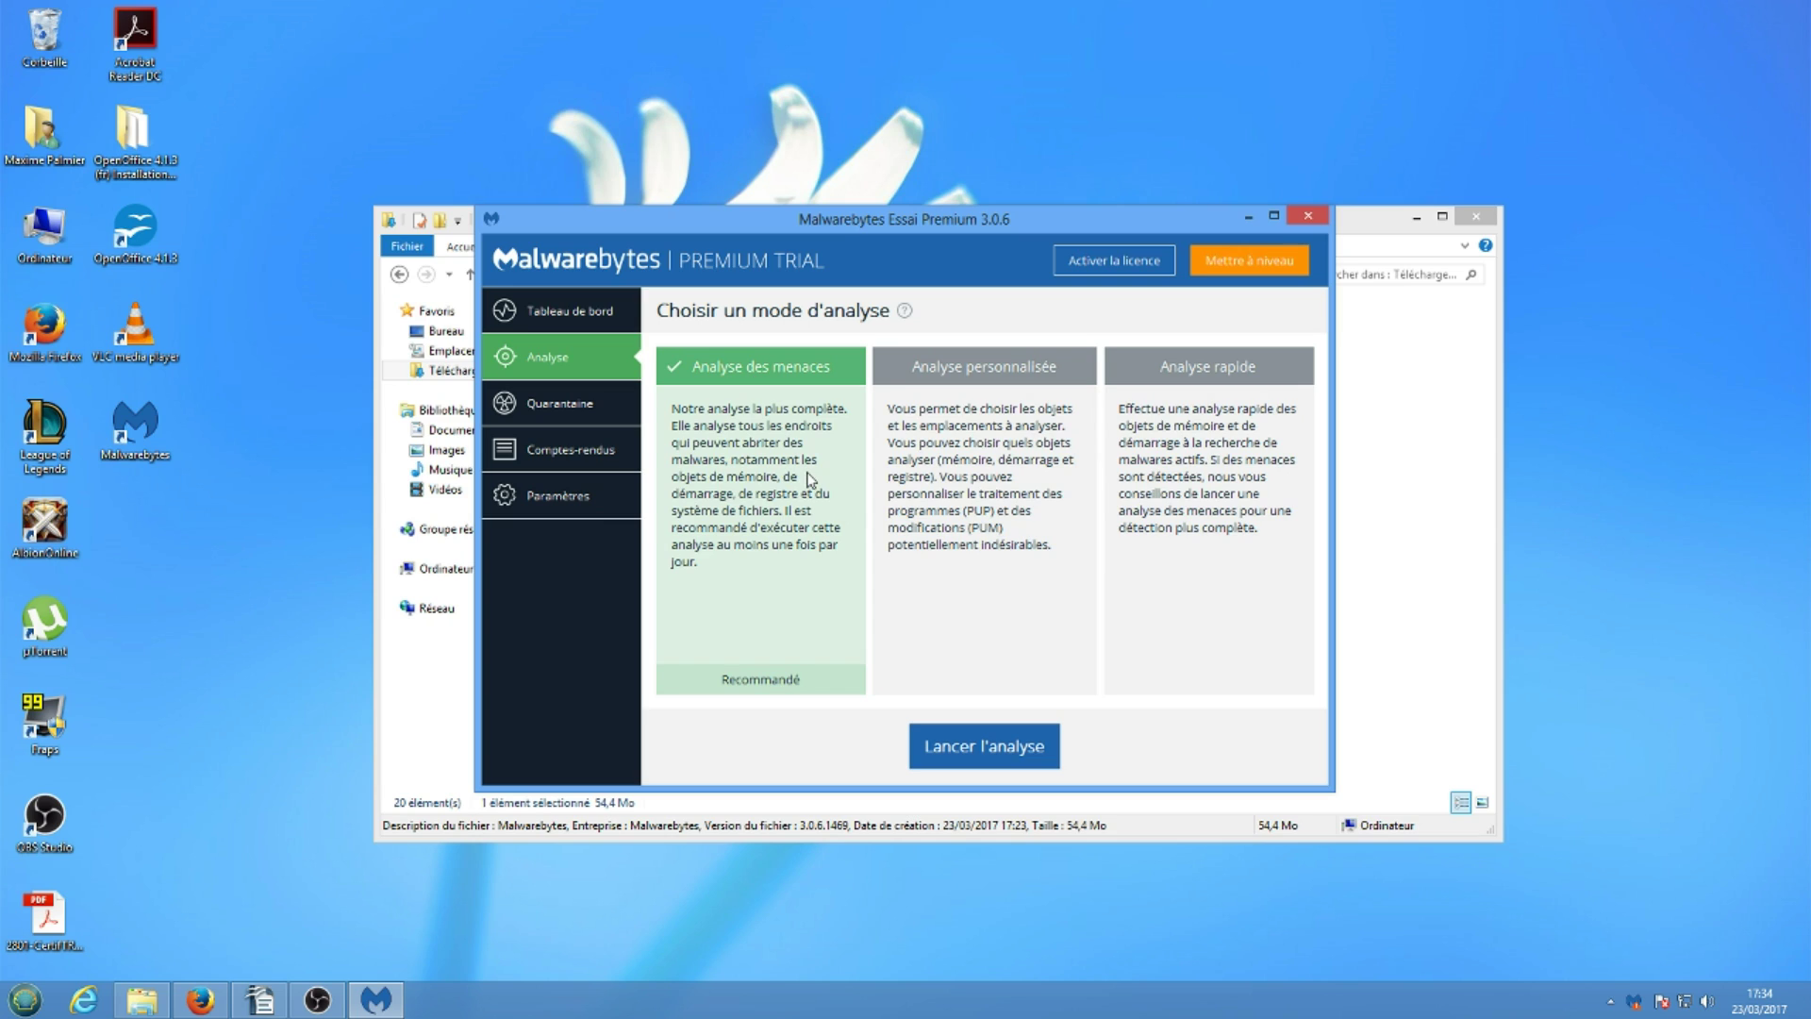
left_click(1177, 455)
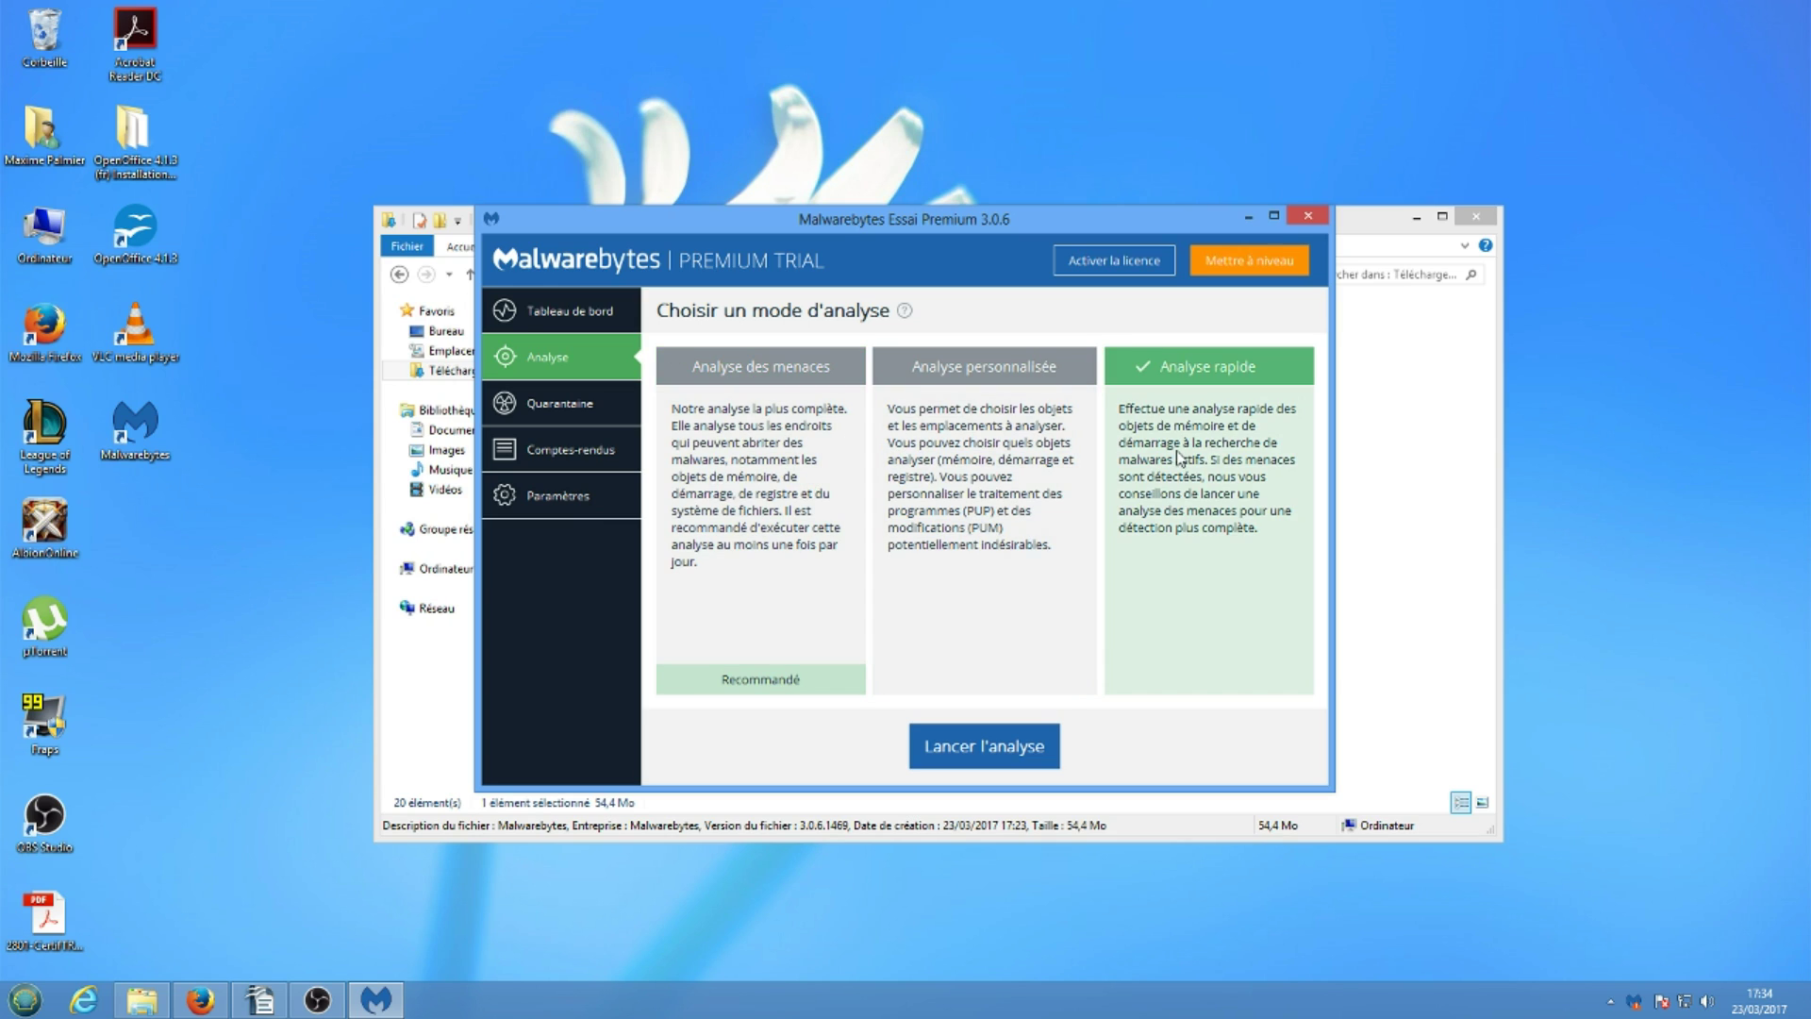
left_click(986, 750)
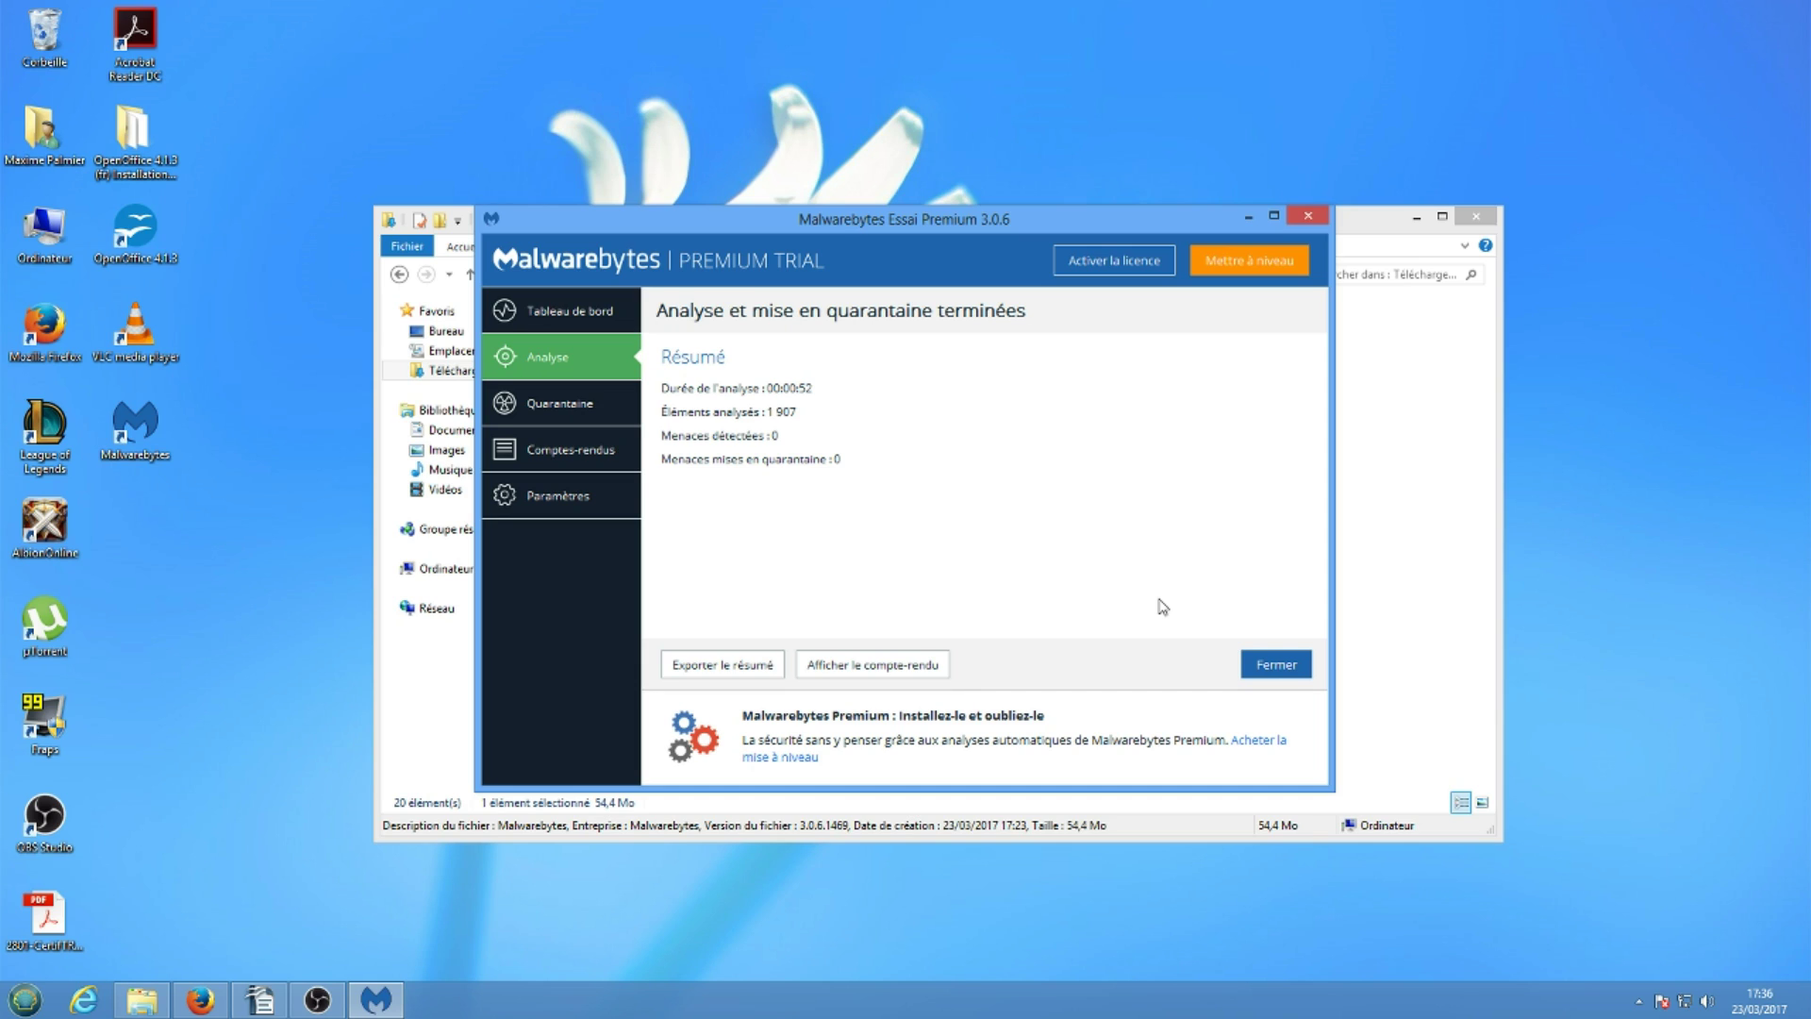
left_click(1252, 670)
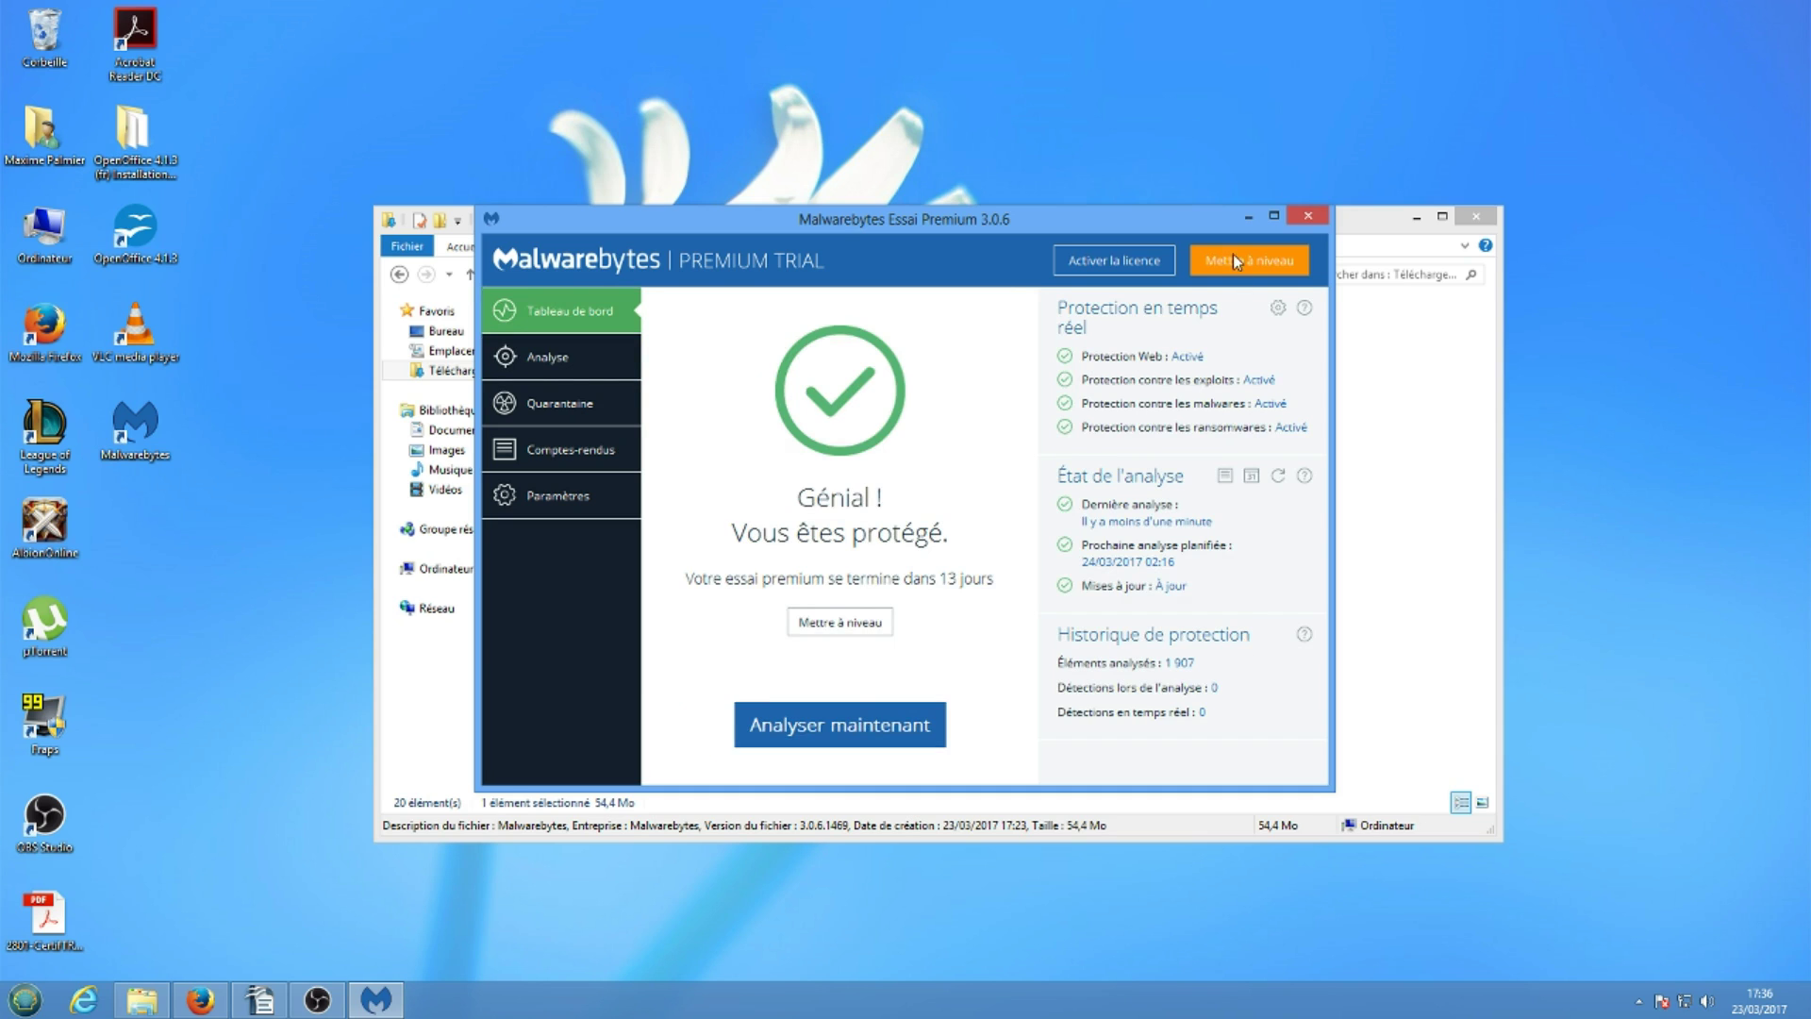
left_click(1308, 217)
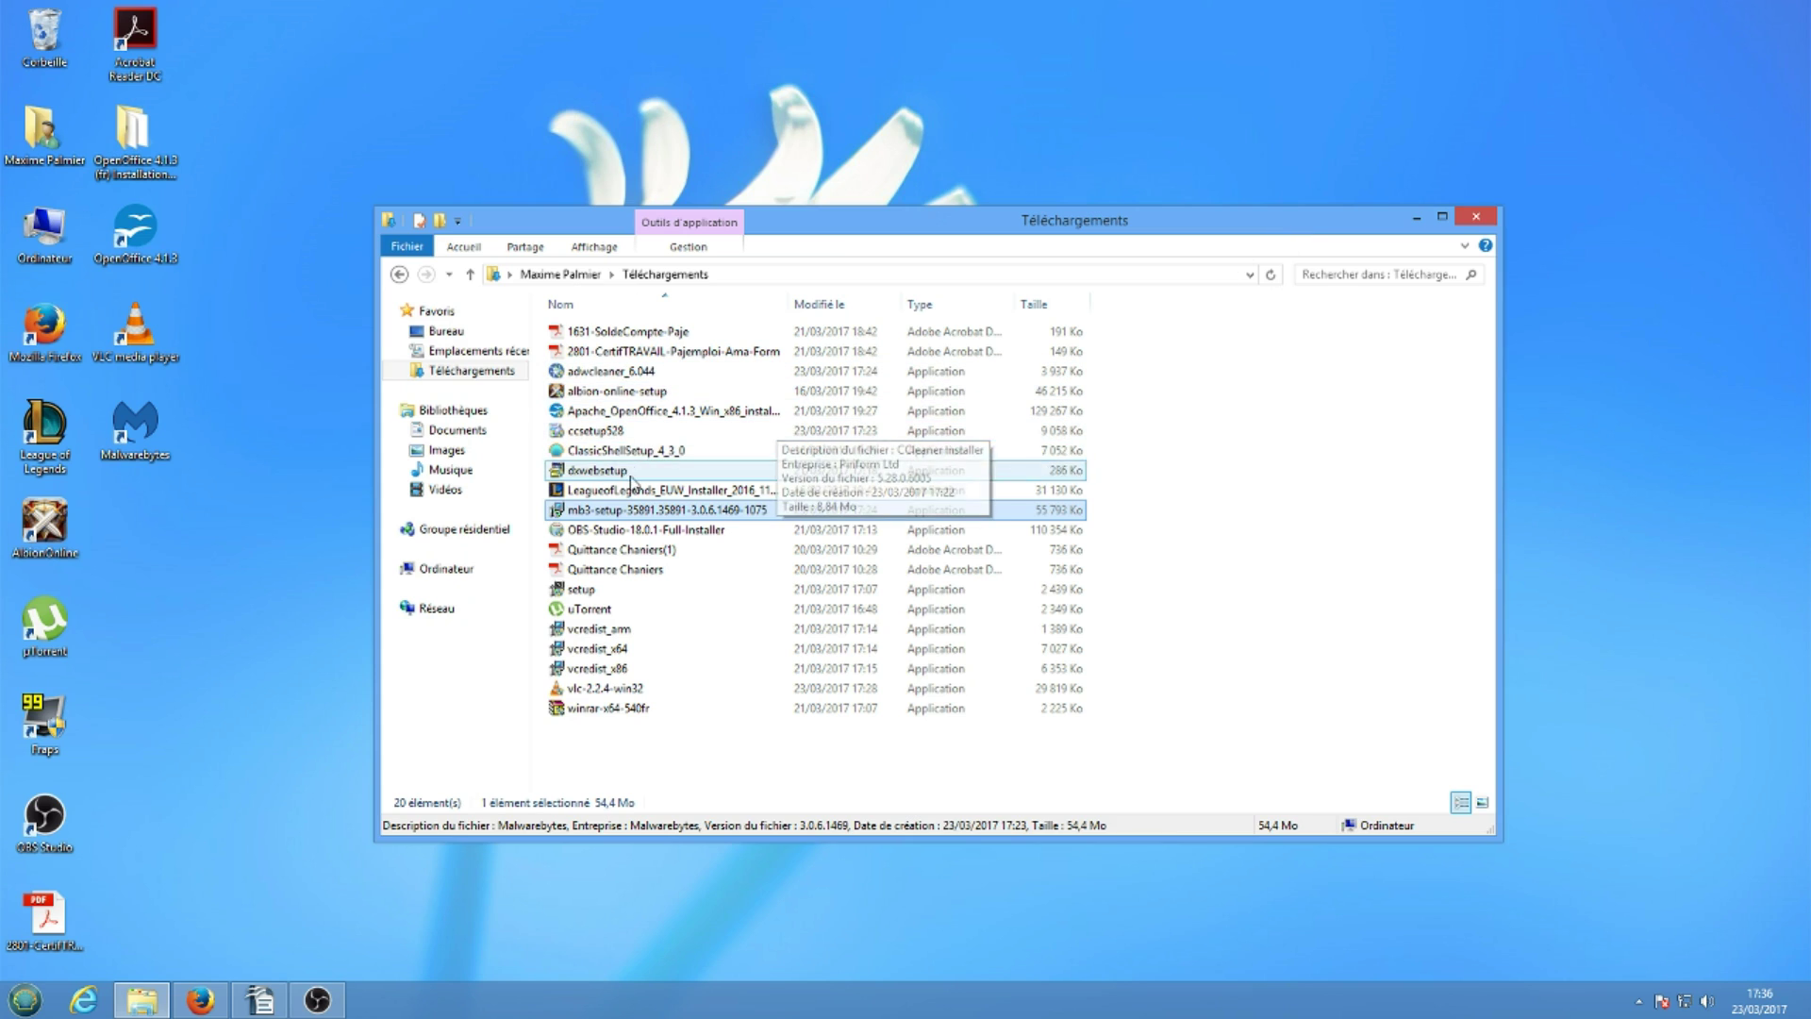
Step: Run the ccsetup528 installer from the downloads and set the setup language to Français (French)
left_click(628, 432)
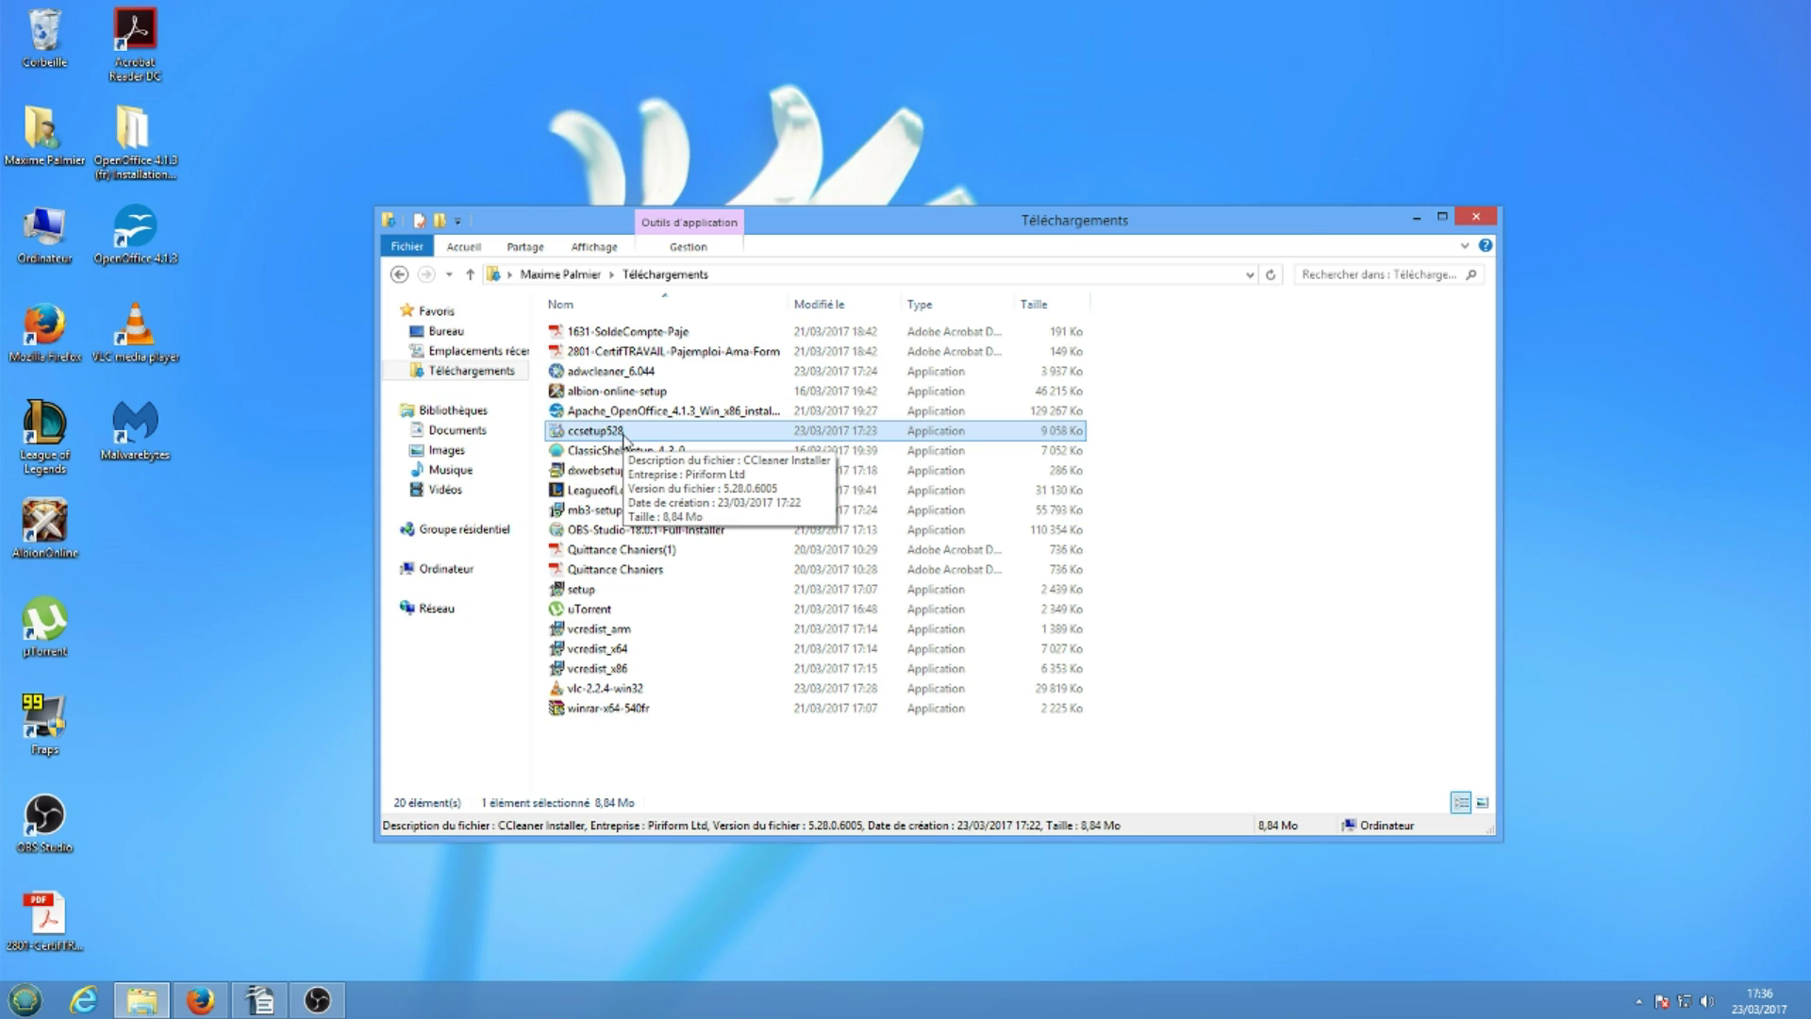
double_click(623, 434)
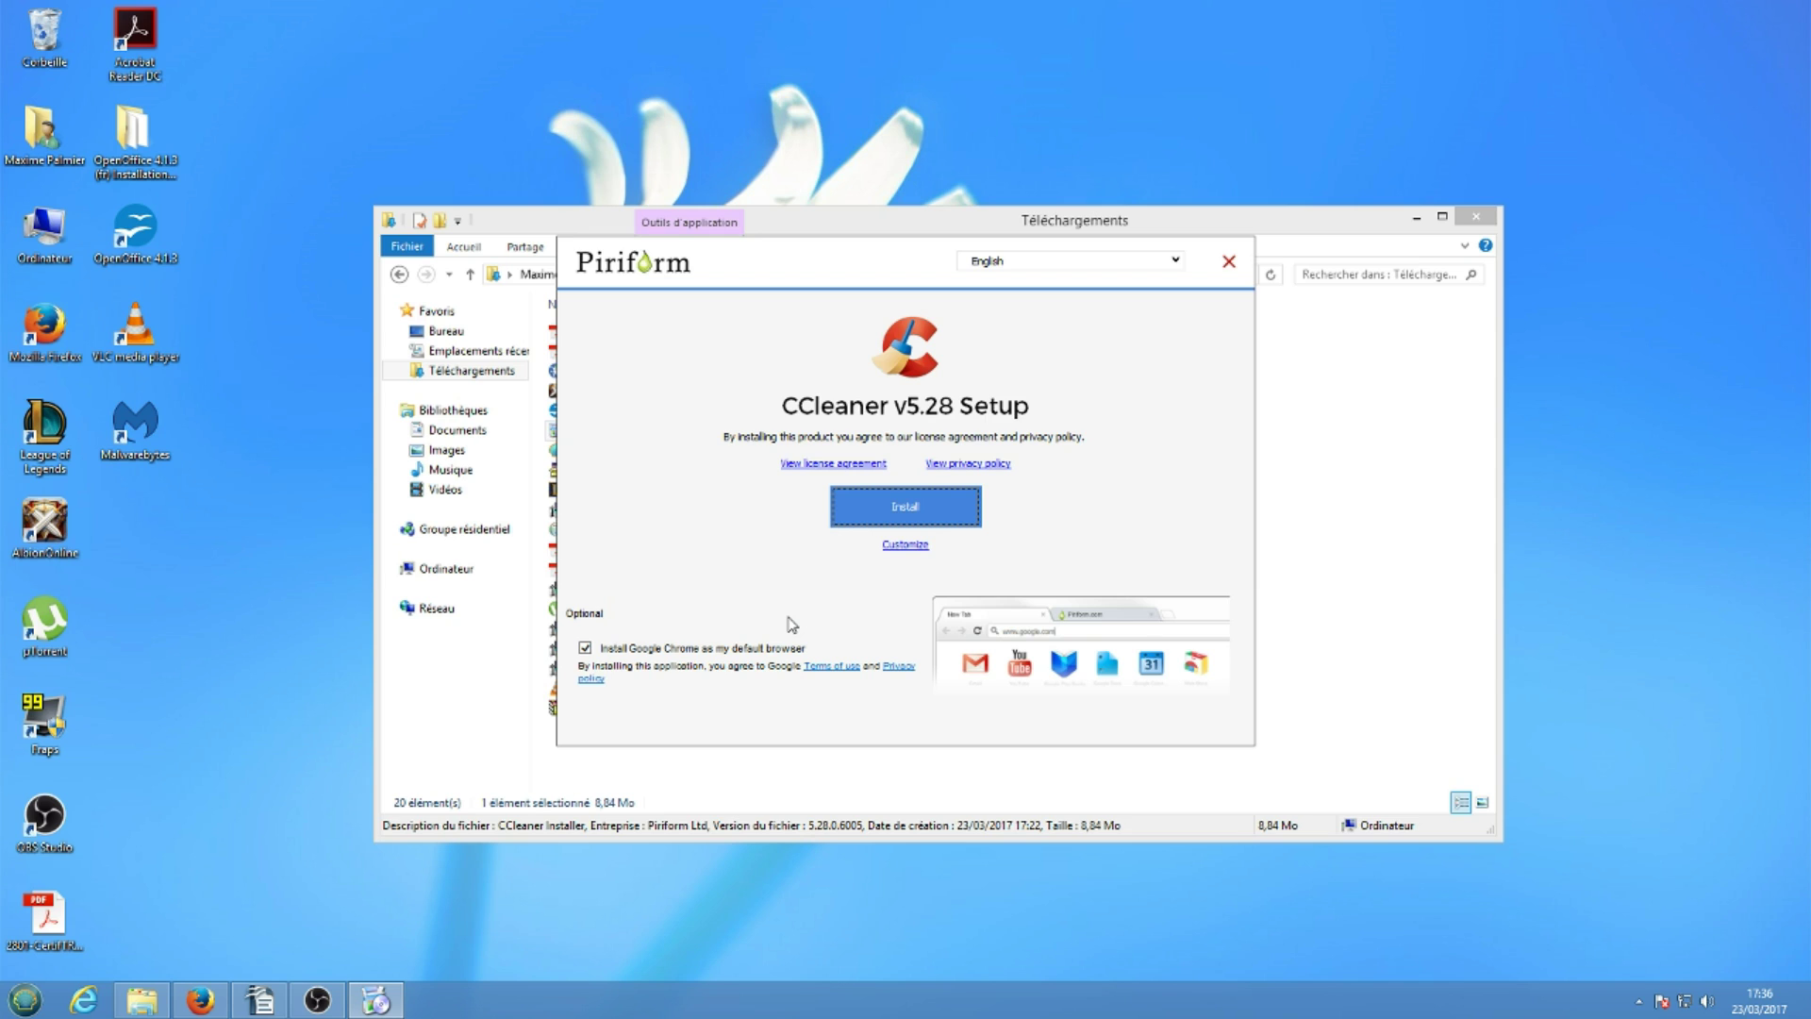
left_click(1174, 263)
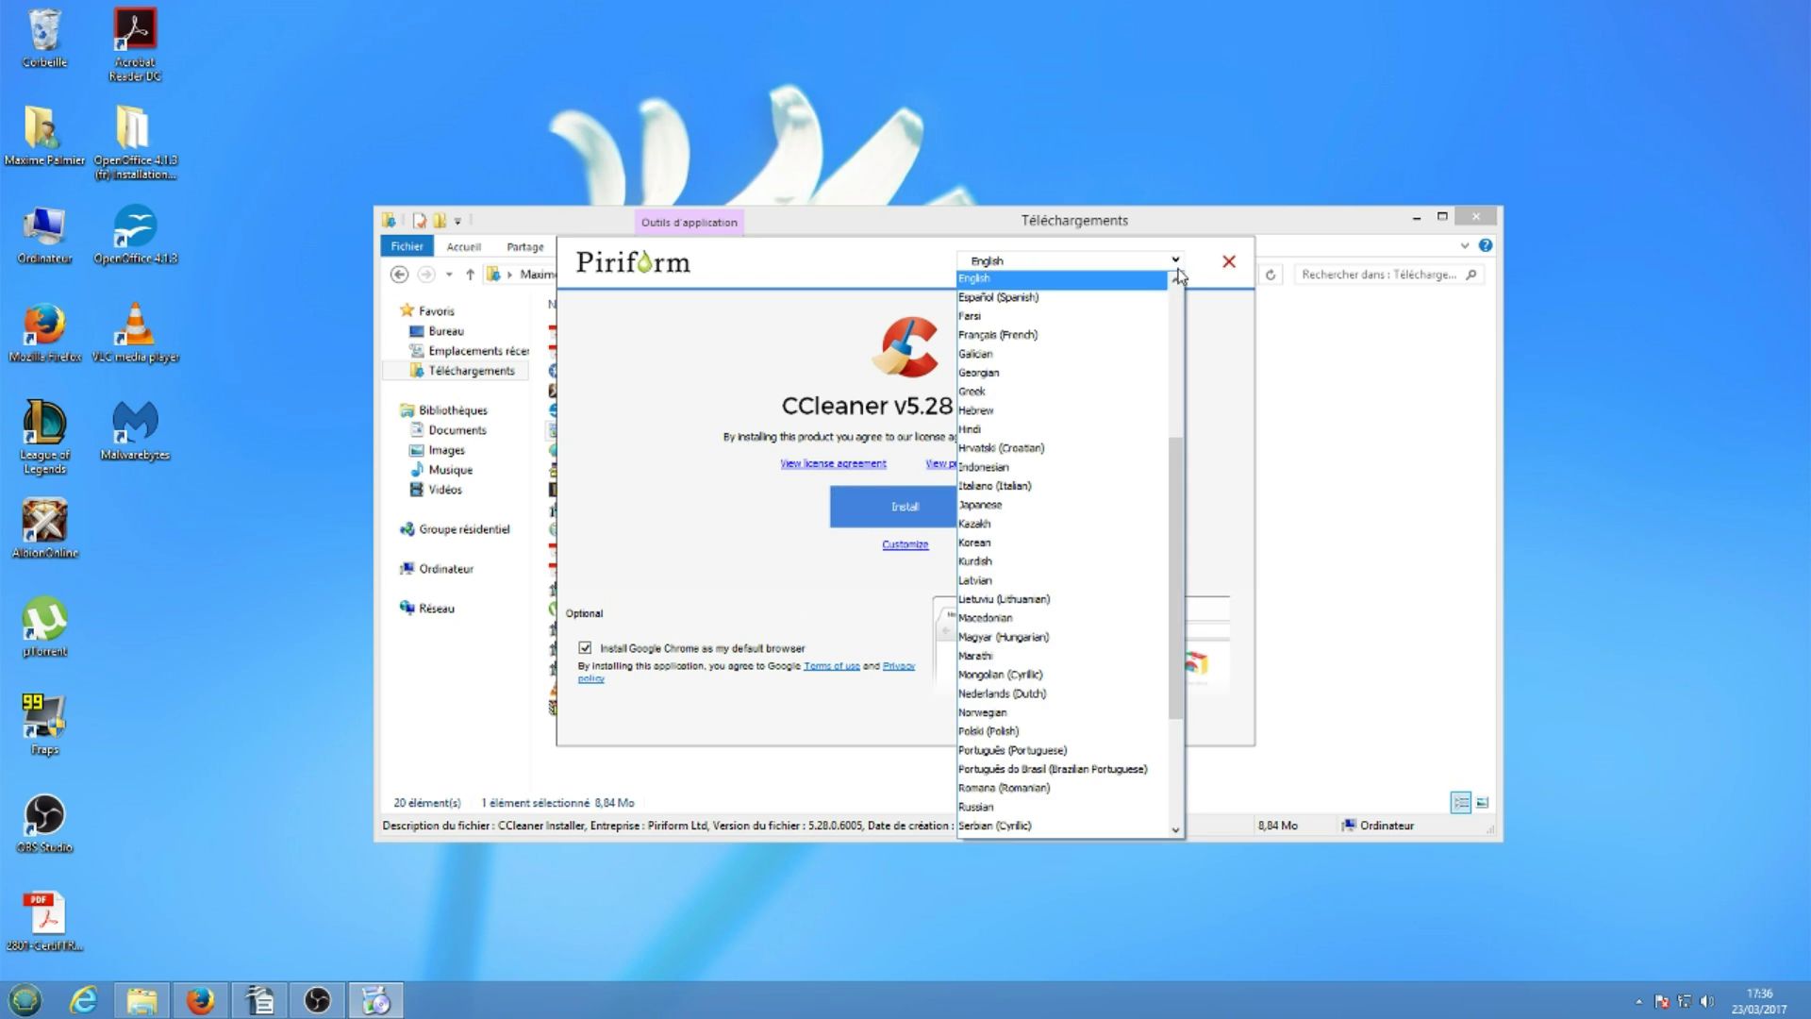
left_click(1038, 335)
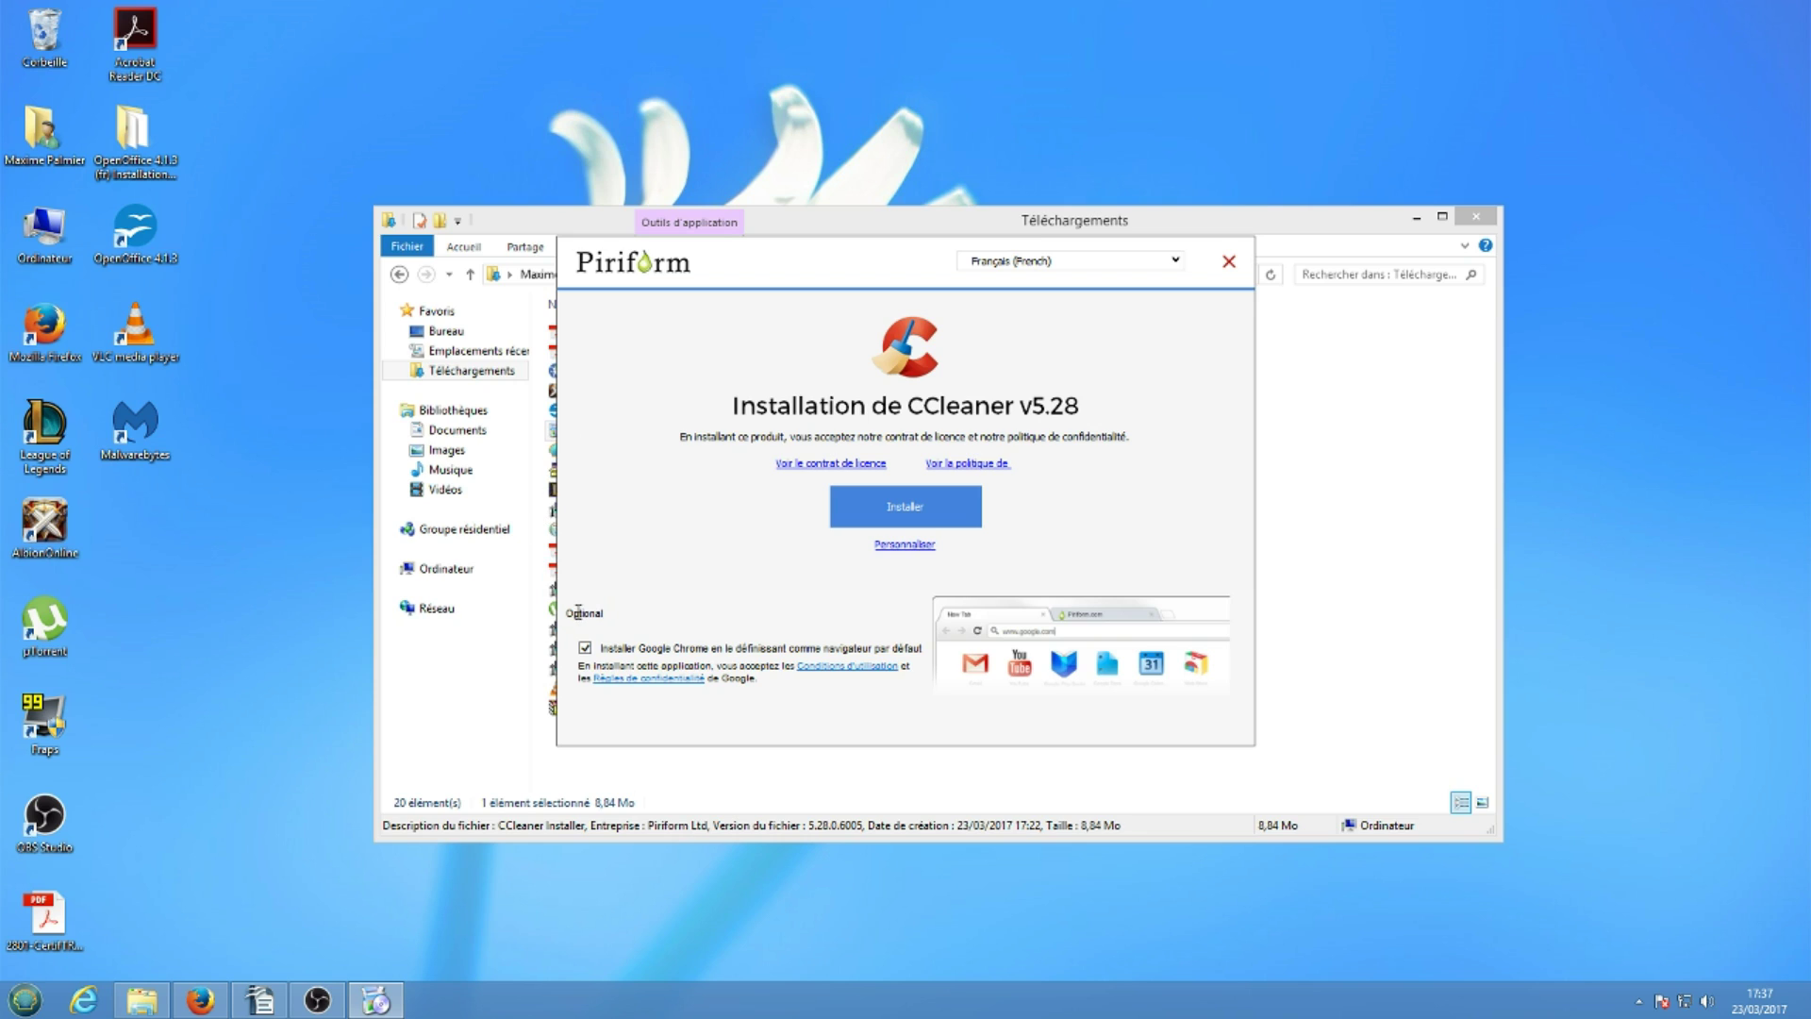
Step: Install CCleaner v5.28 from its setup screen
left_click_drag(569, 615, 603, 612)
left_click(608, 618)
left_click(864, 516)
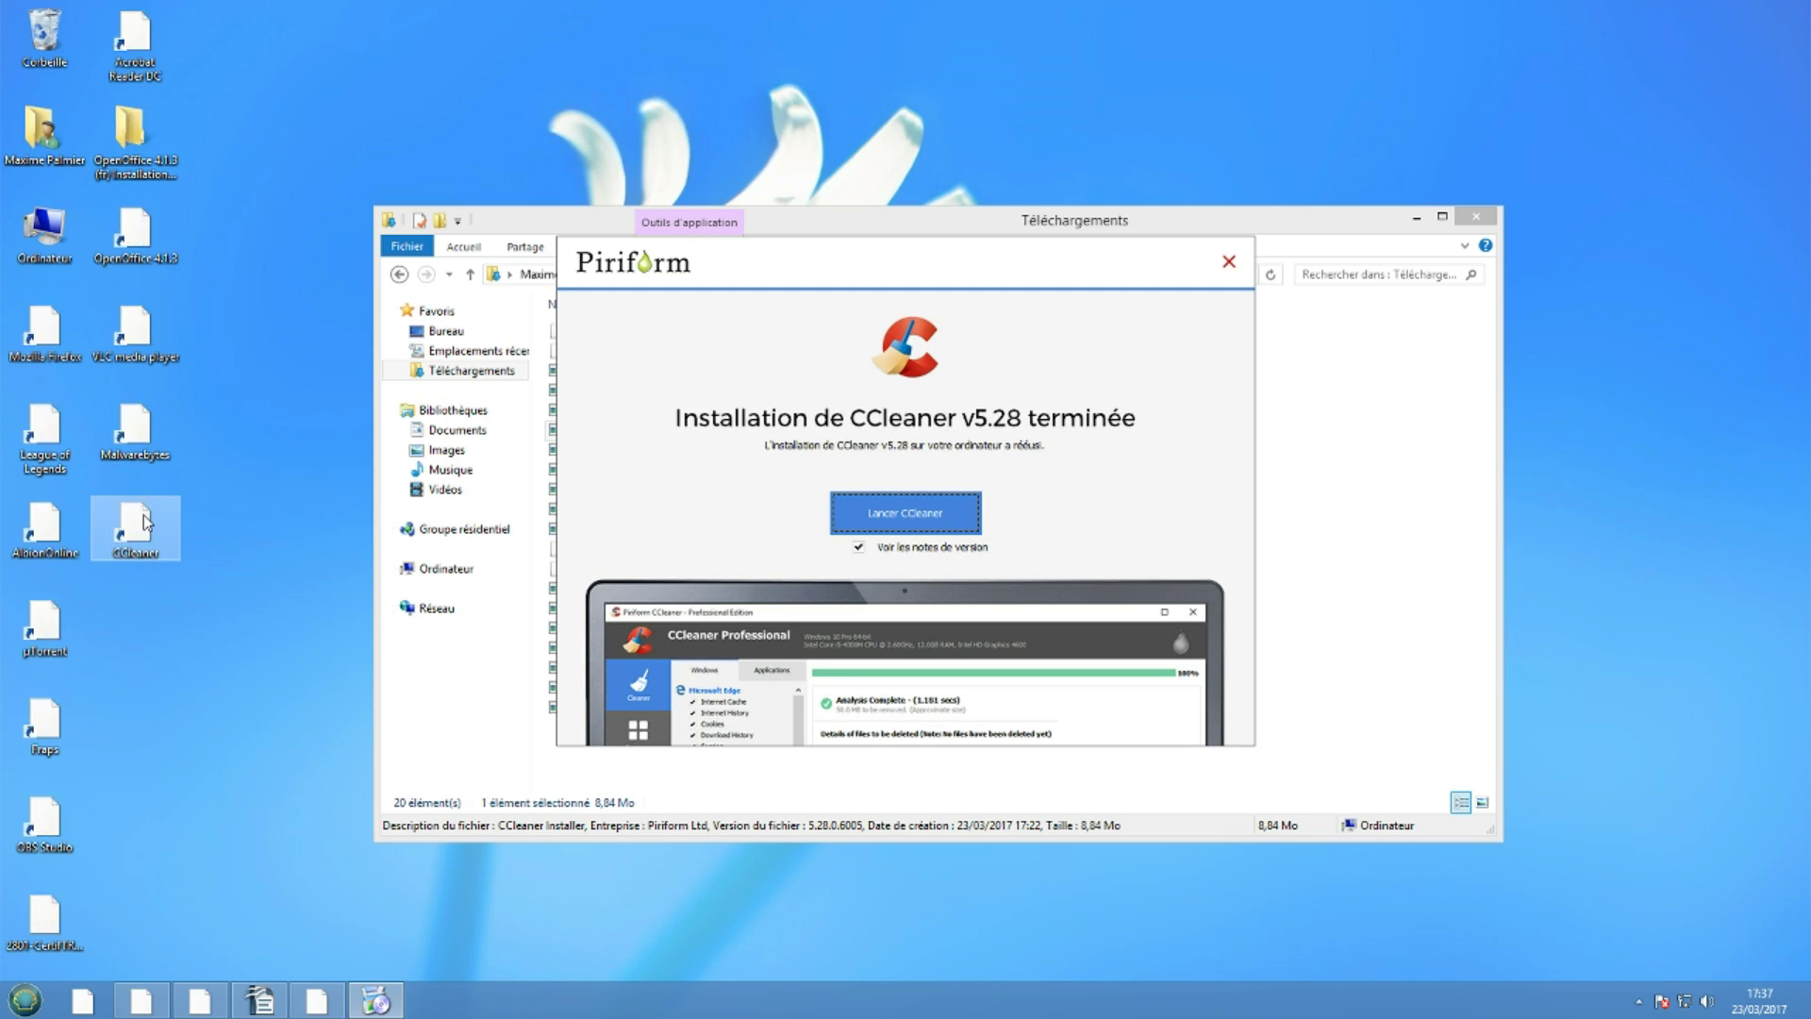
Step: Turn off viewing the release notes and launch CCleaner from the completed setup
left_click(929, 524)
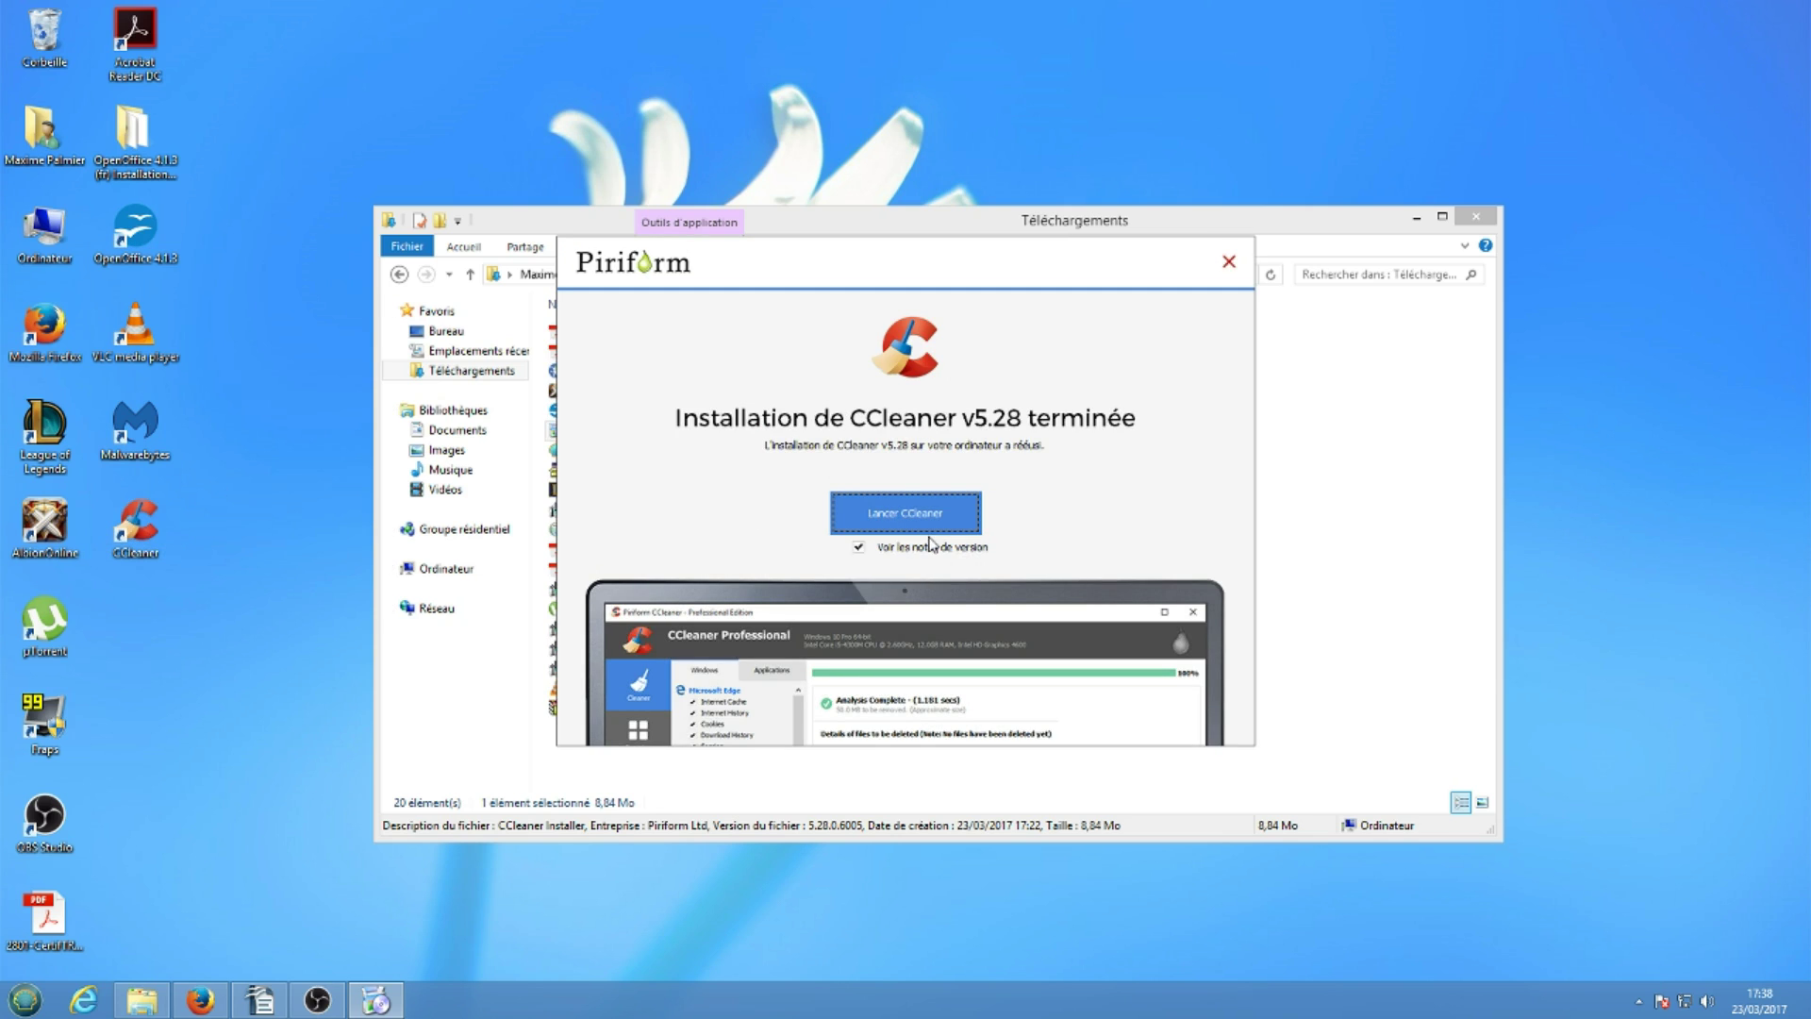
left_click(859, 549)
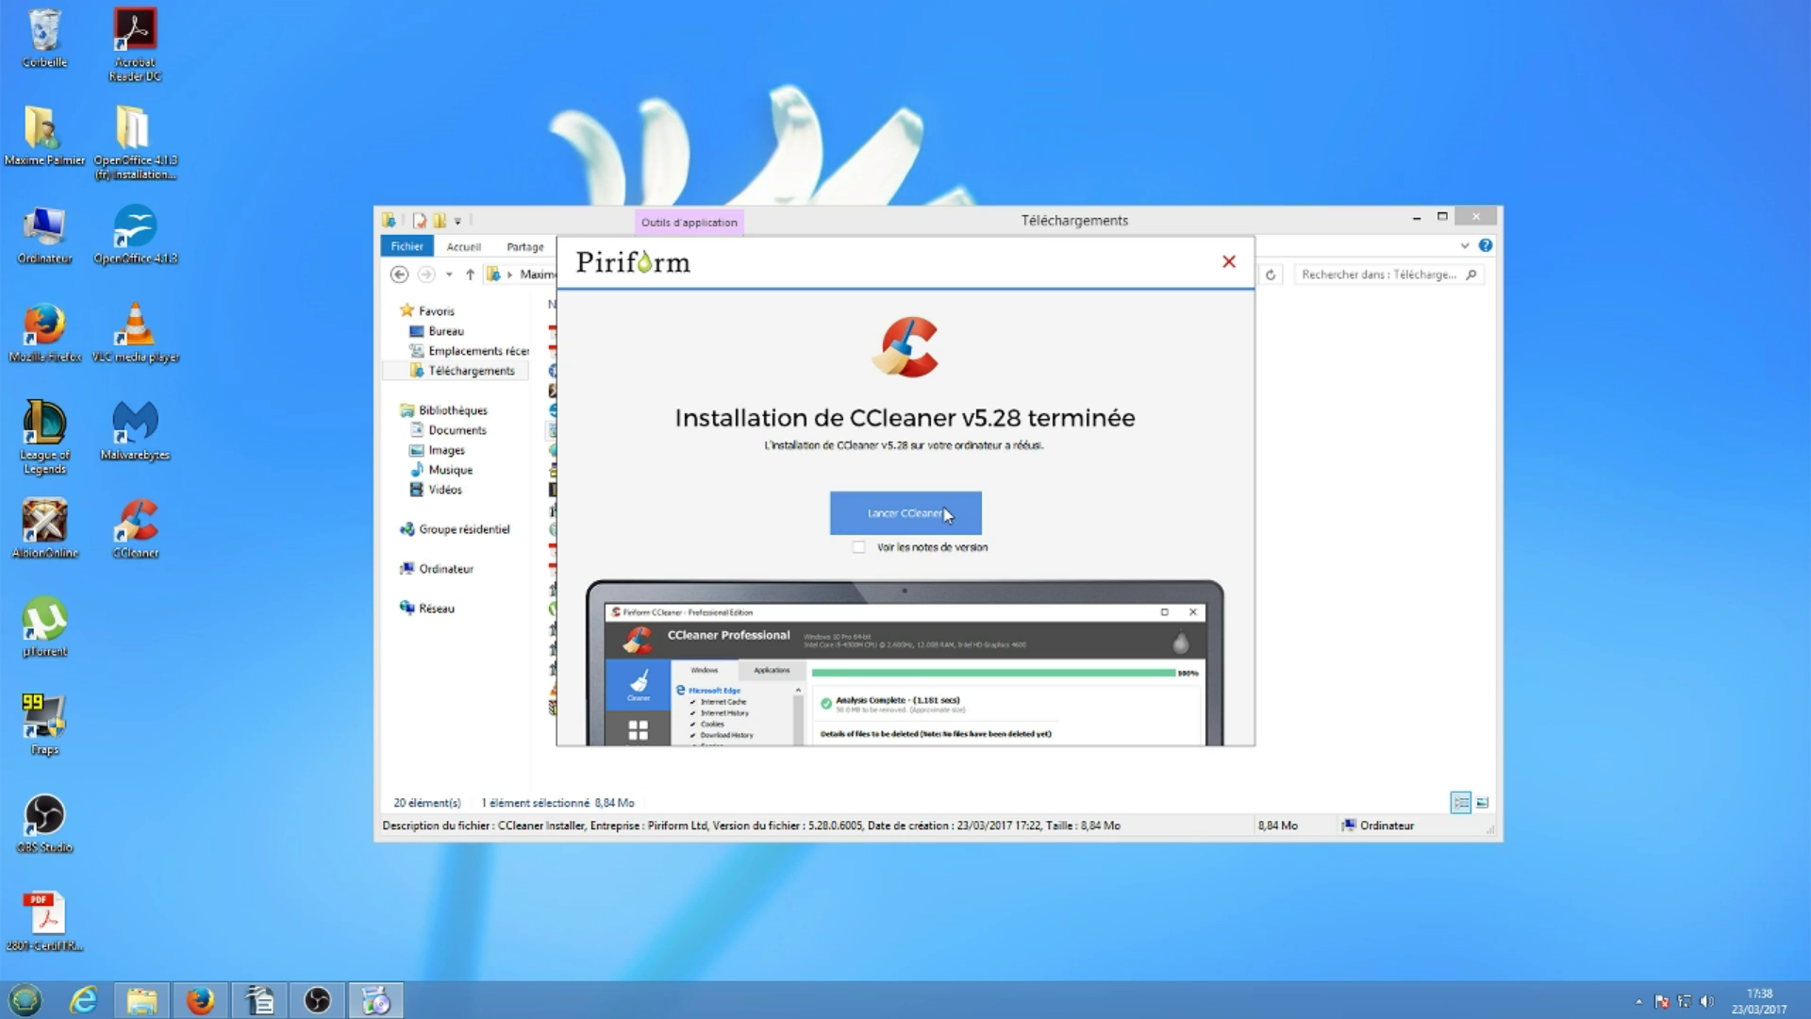
left_click(947, 513)
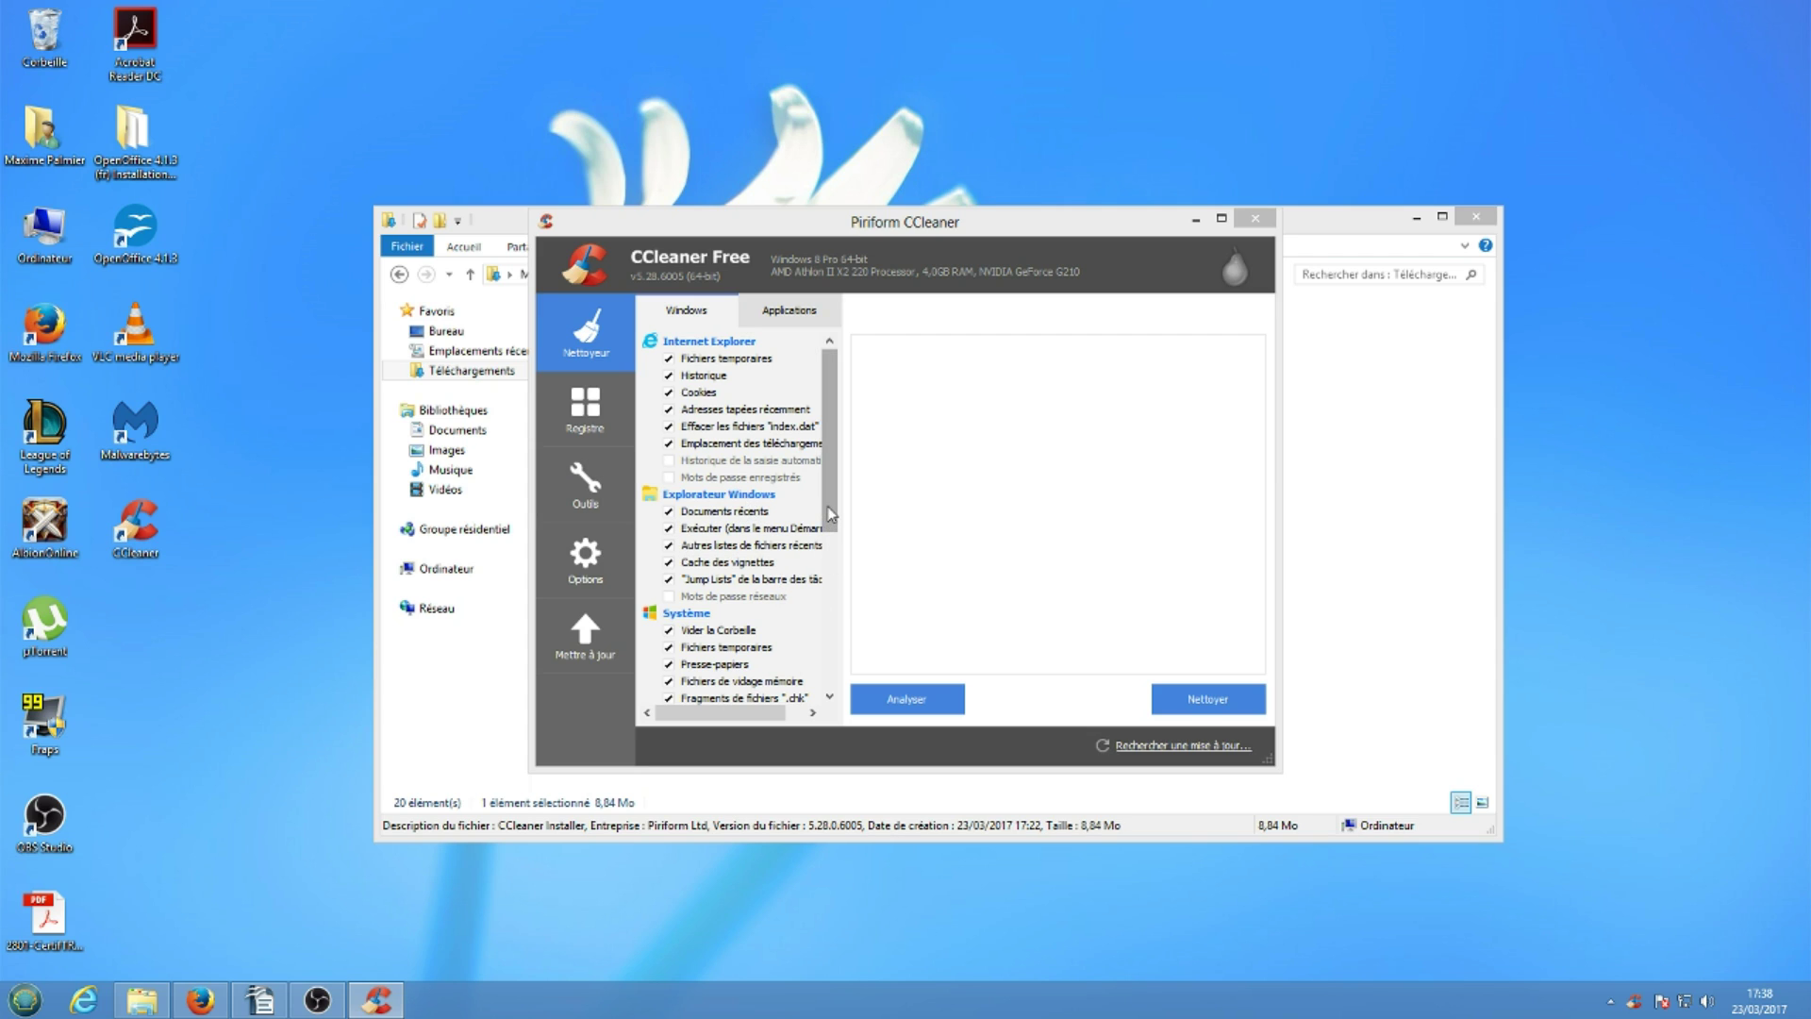
Step: Review the Windows and Applications cleaning items, and run the cleaner with the default selection, confirming permanent file deletion
left_click_drag(828, 498, 799, 552)
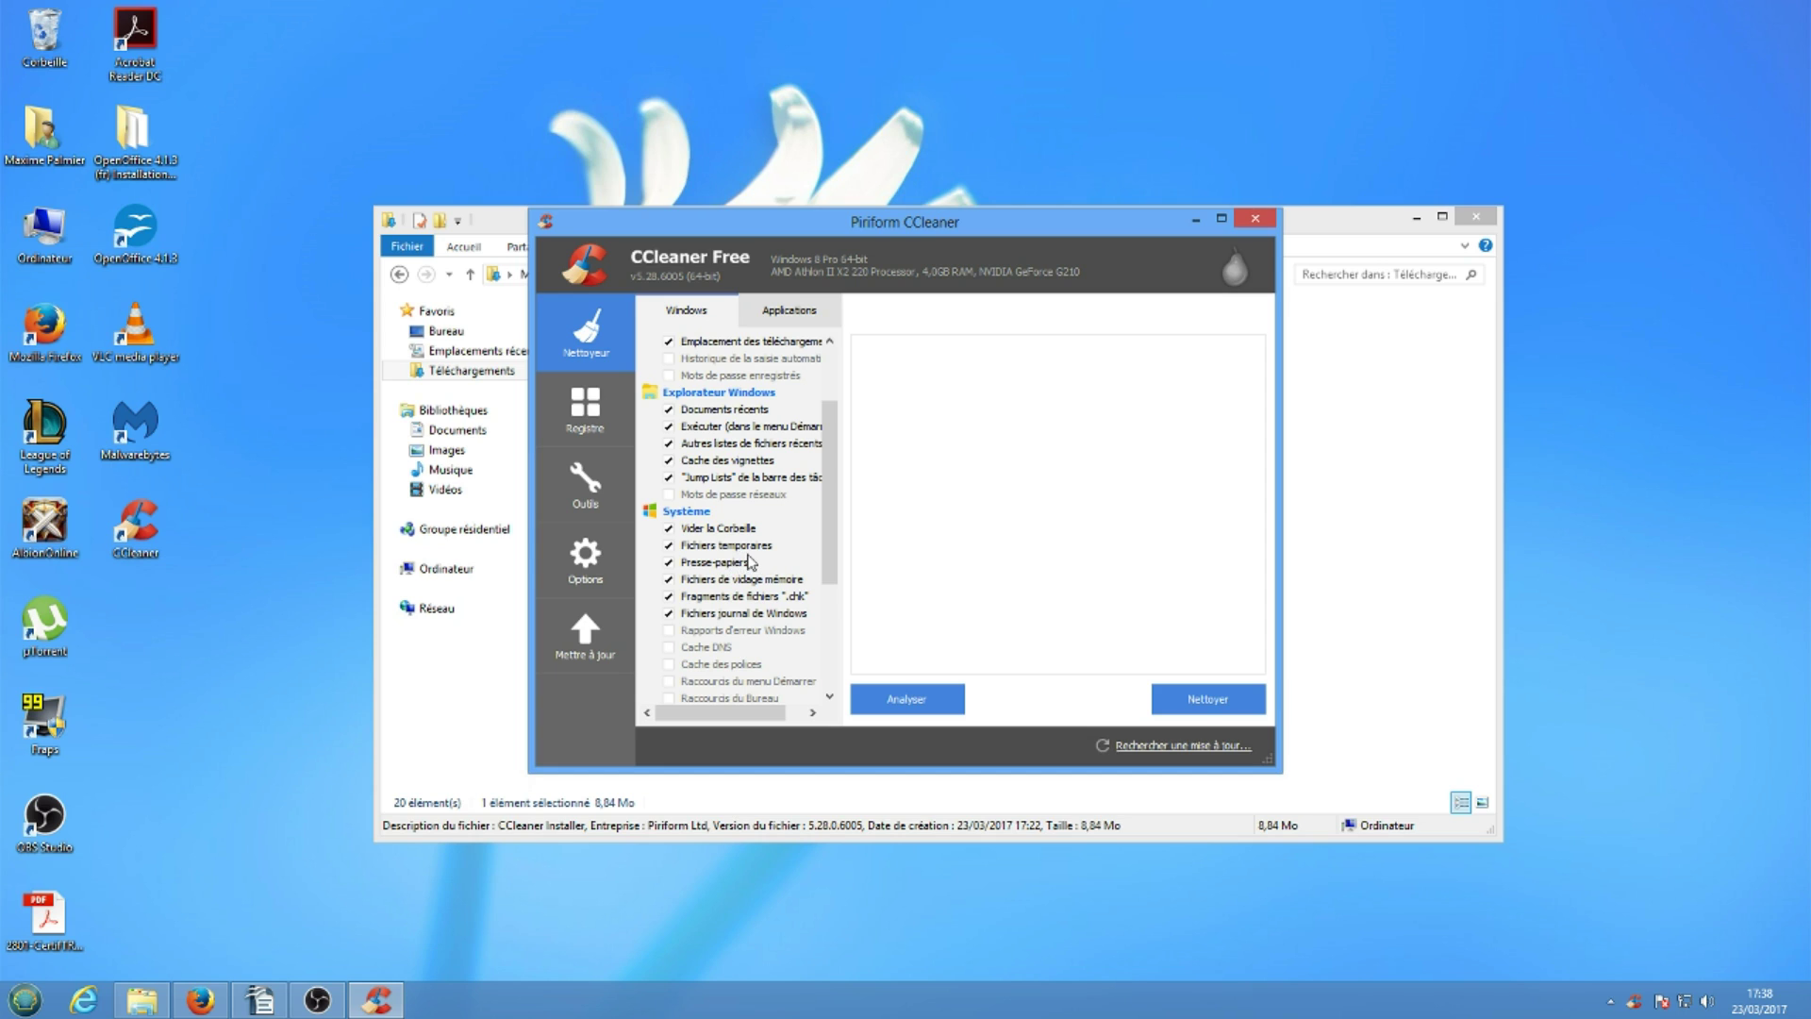
left_click(807, 318)
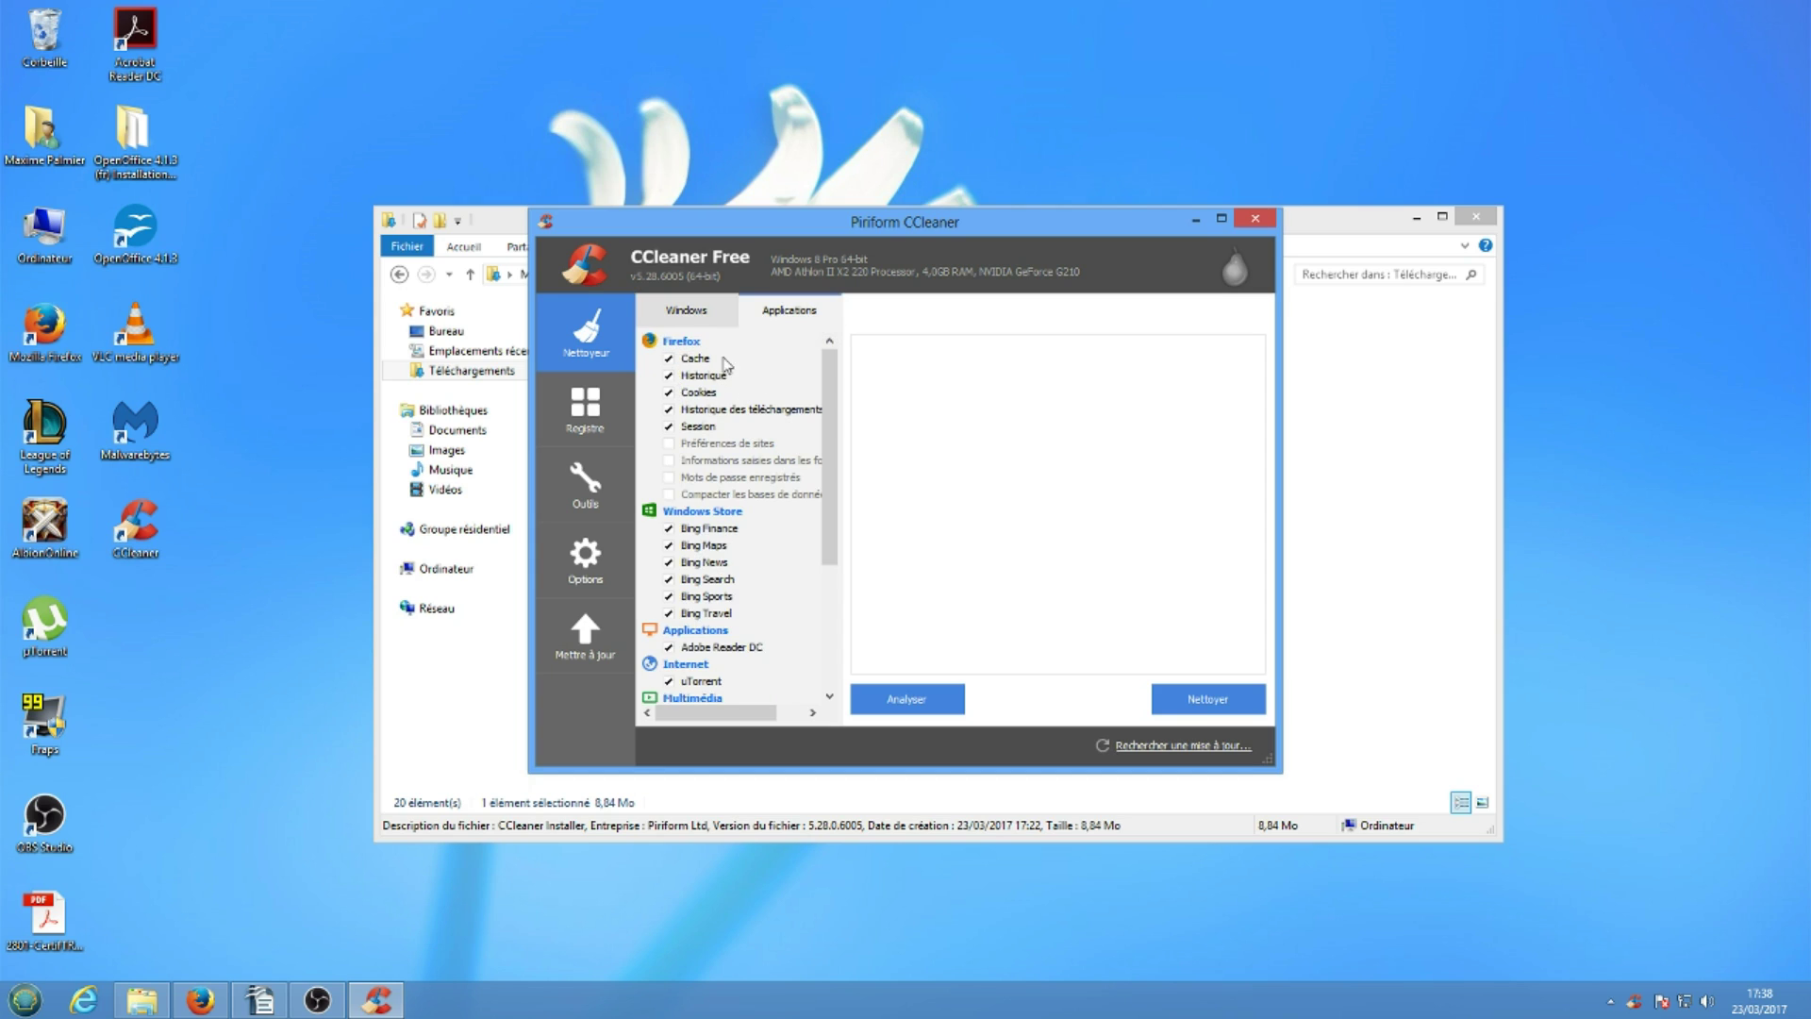
scroll(734, 443, "down", 1)
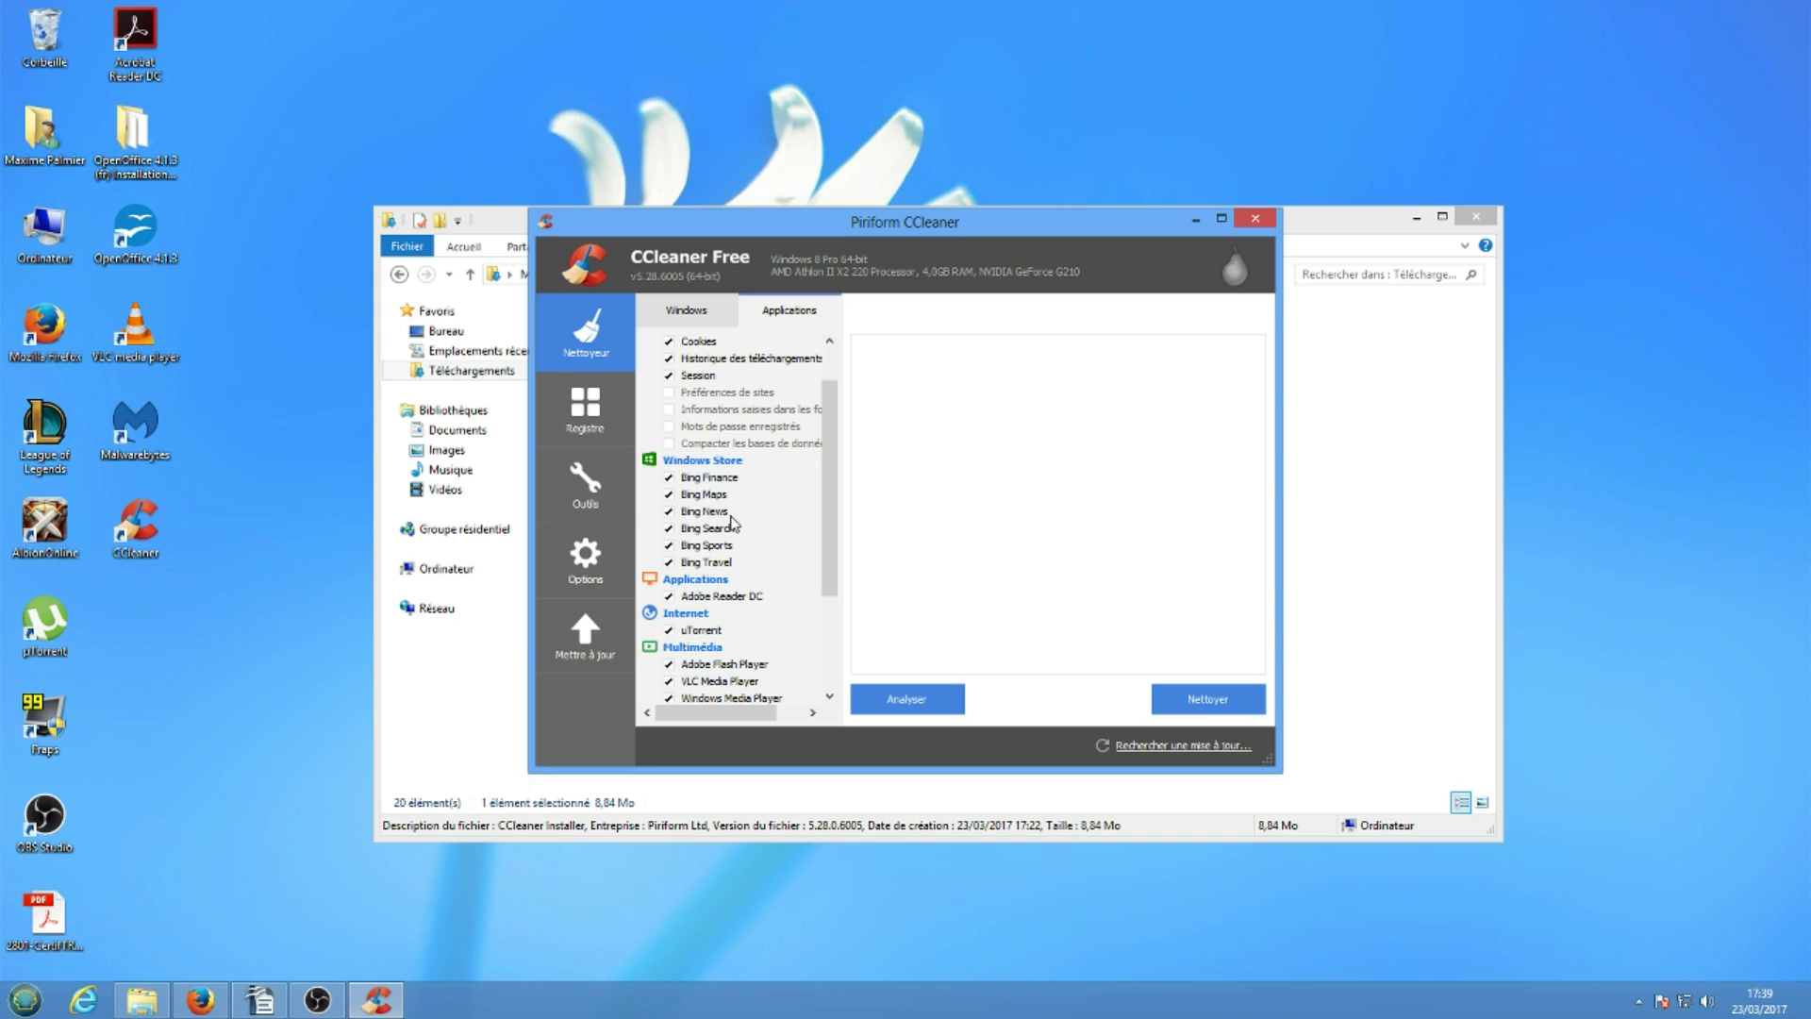
scroll(732, 522, "down", 3)
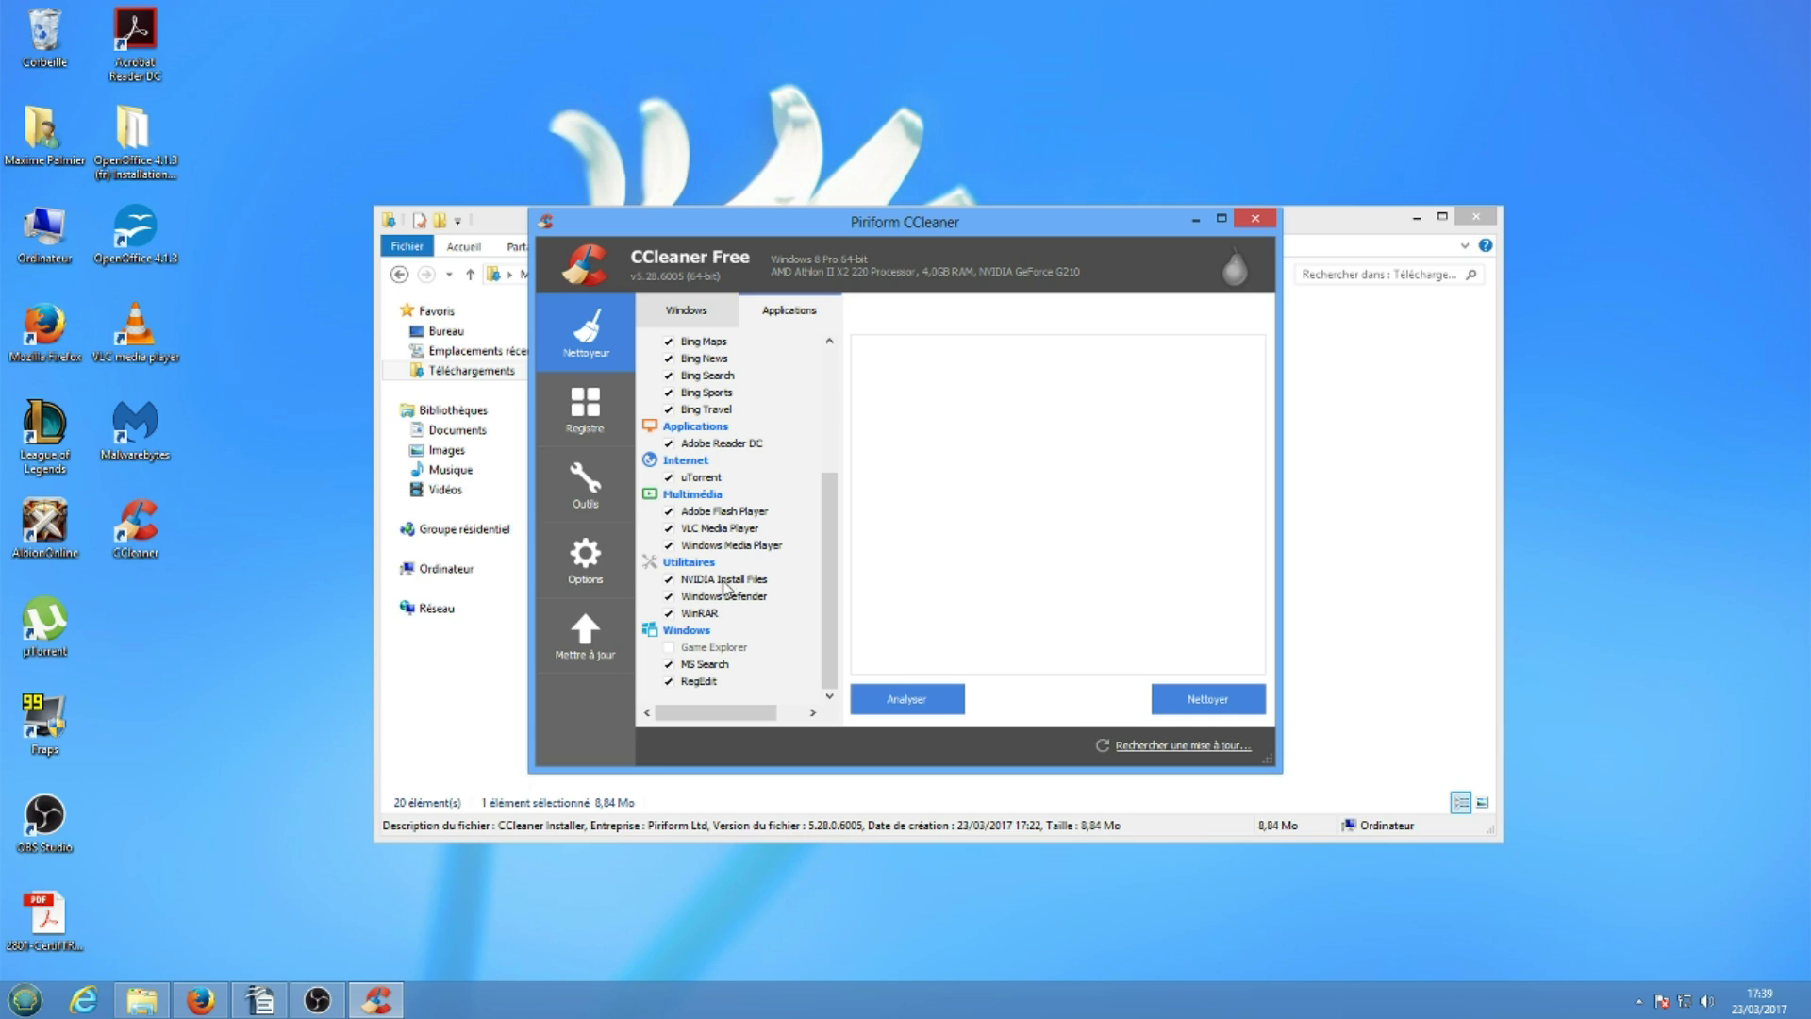
scroll(724, 571, "up", 5)
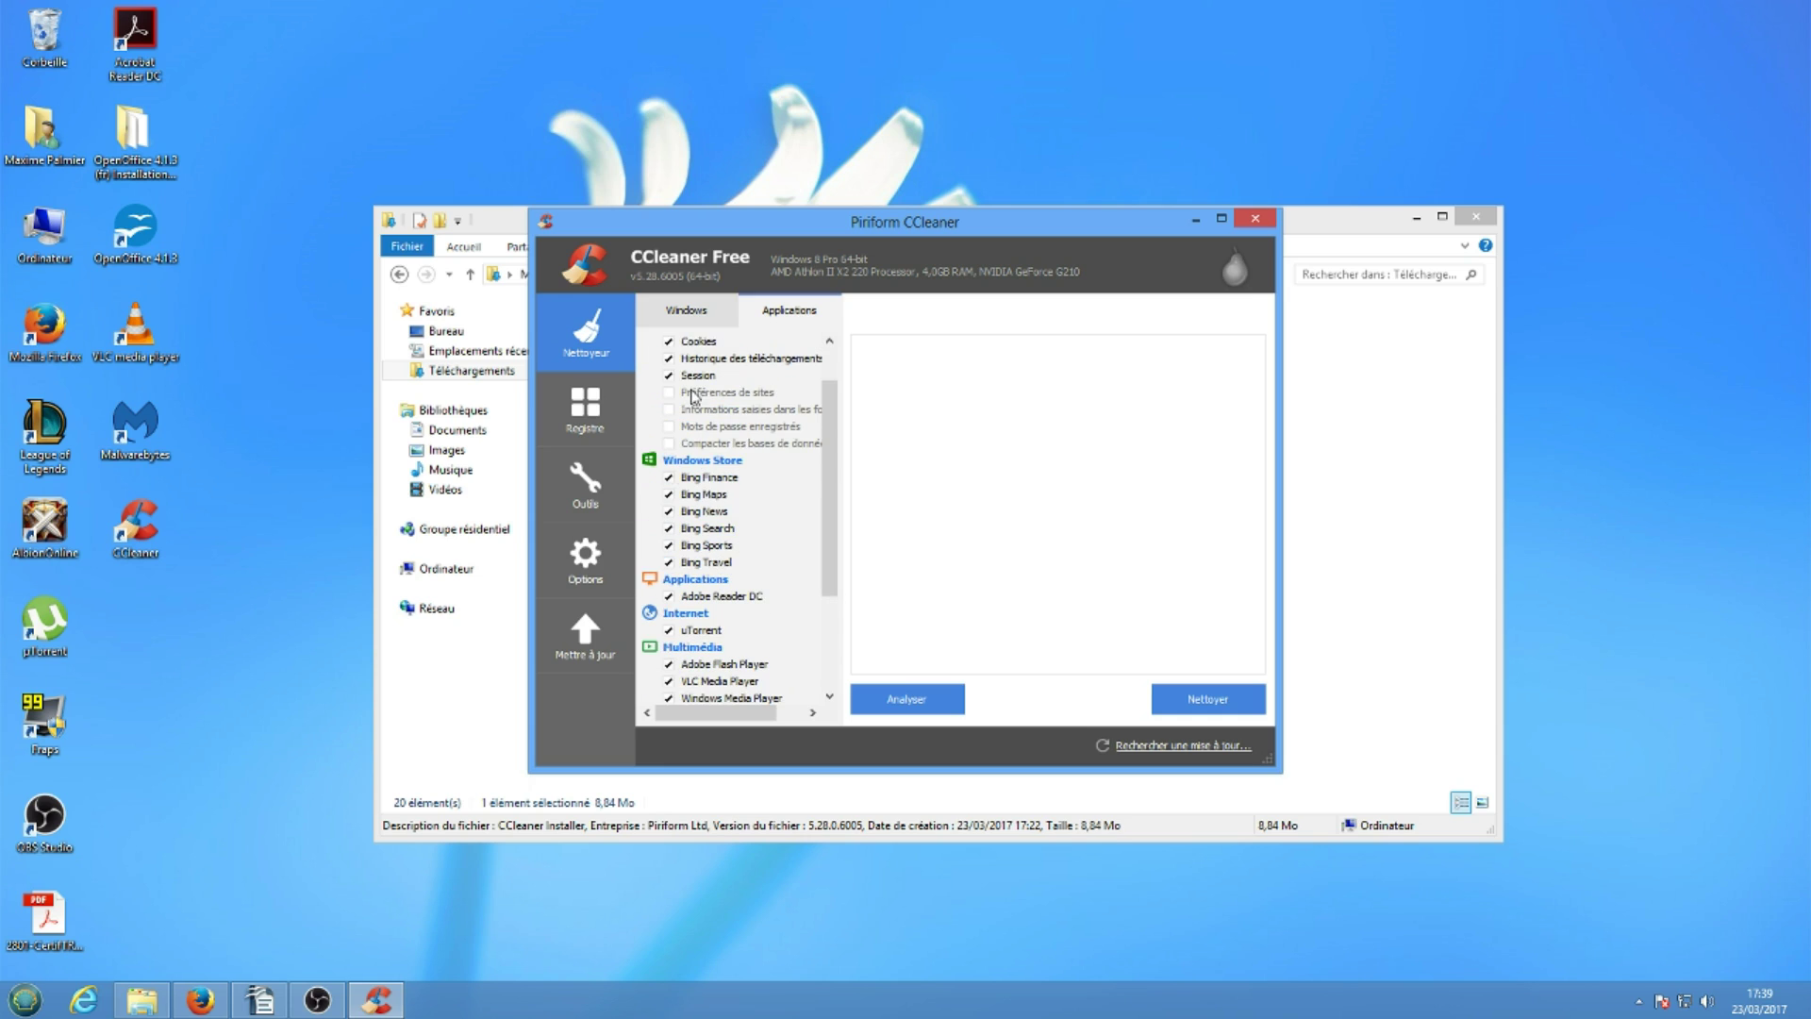
left_click(696, 316)
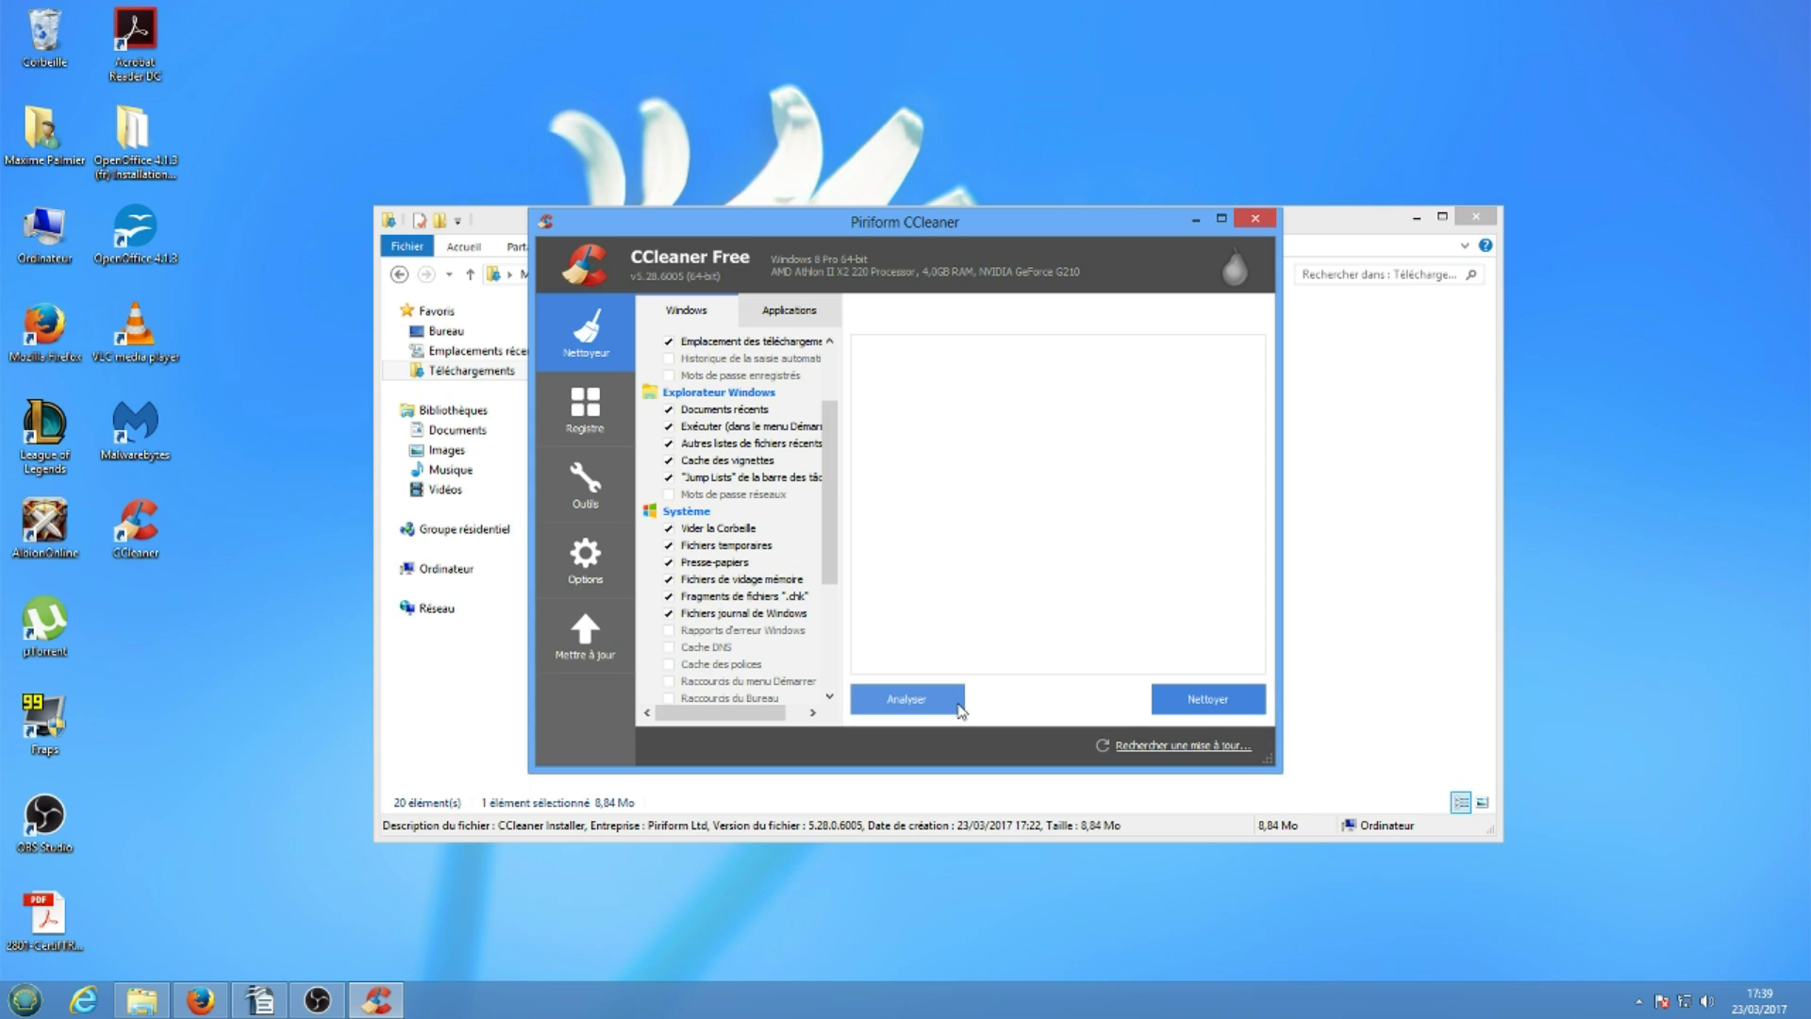
left_click(1185, 698)
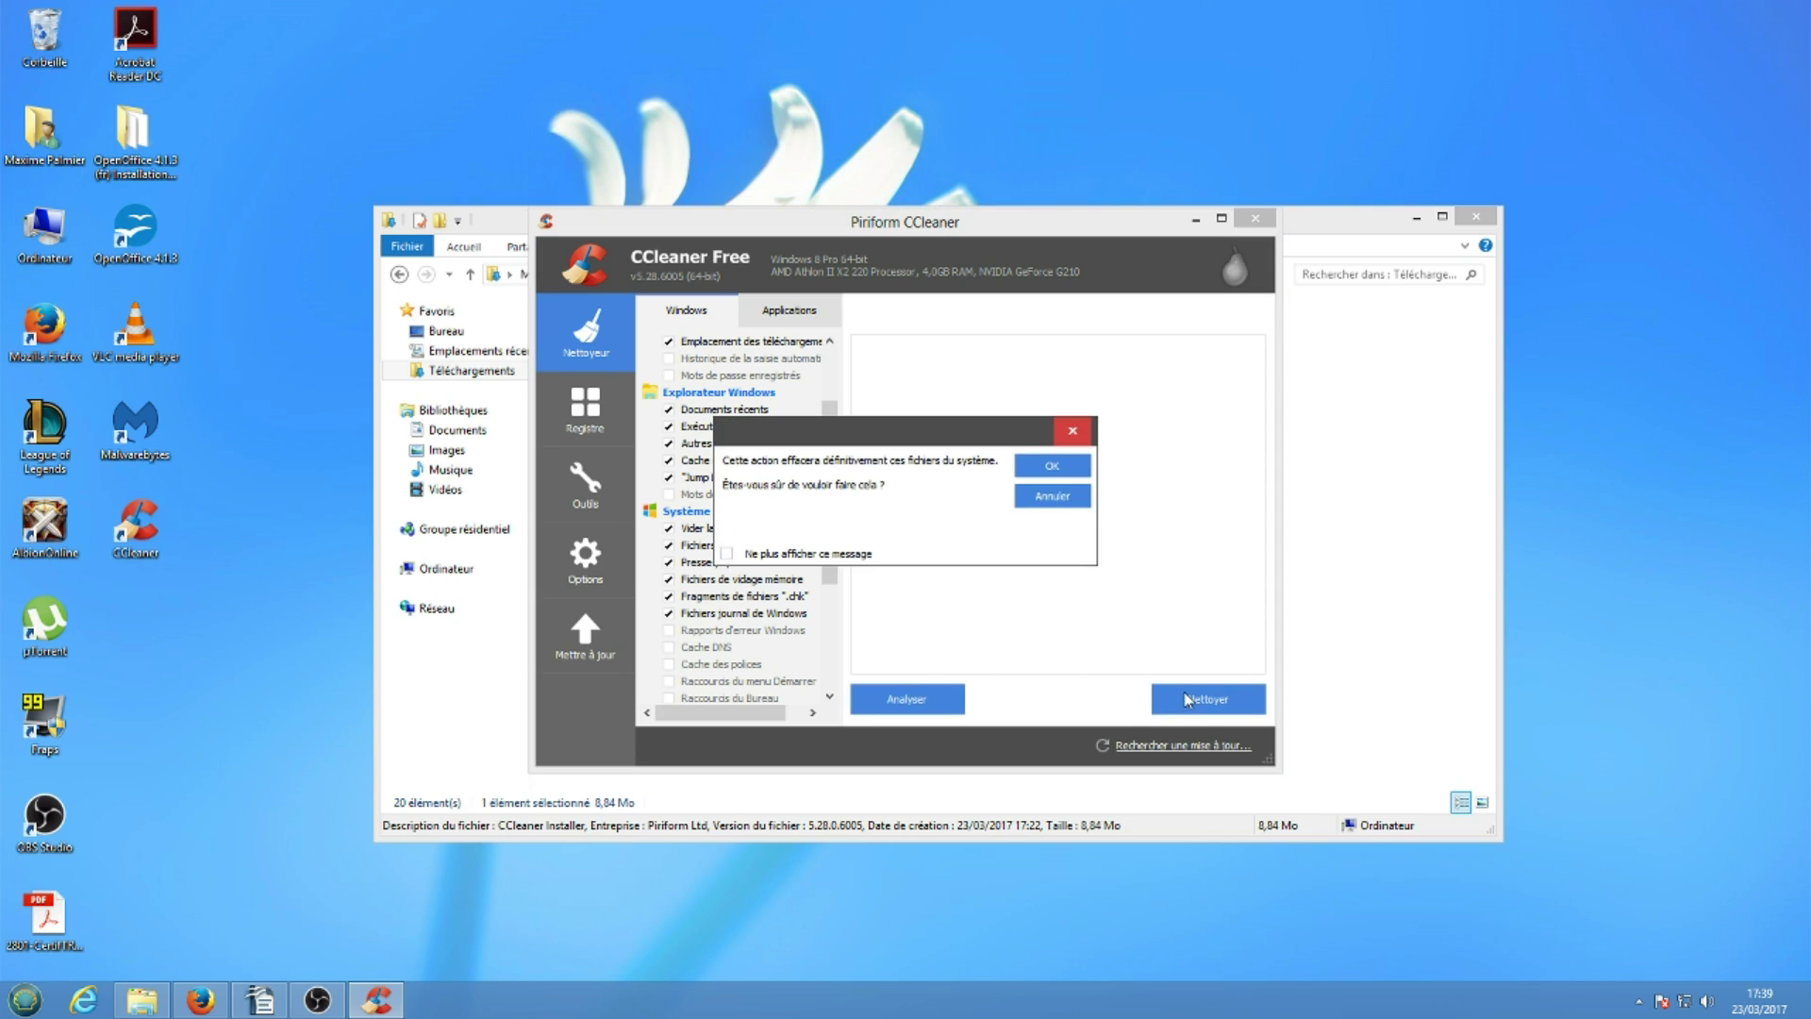
left_click(1046, 466)
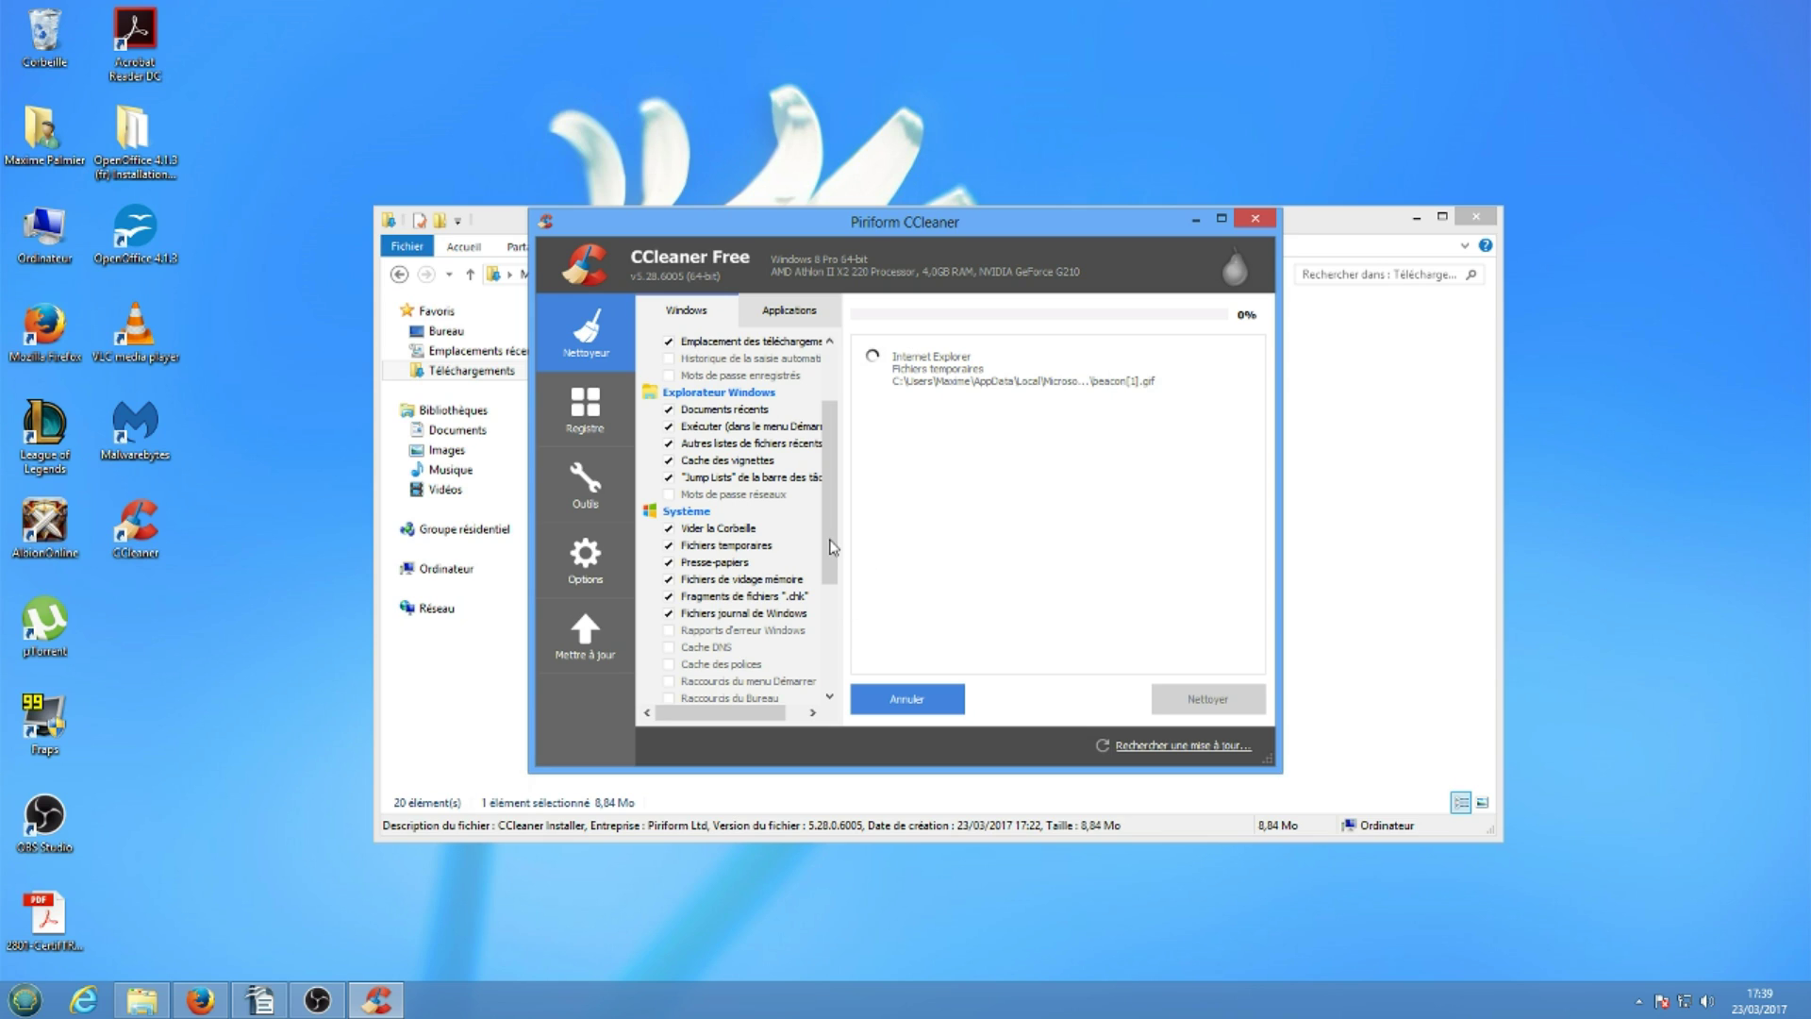
Step: Let the cleaner close Firefox, forcing it to shut down, so the cleaning completes, and look over the deleted-file details
scroll(833, 547, "up", 1)
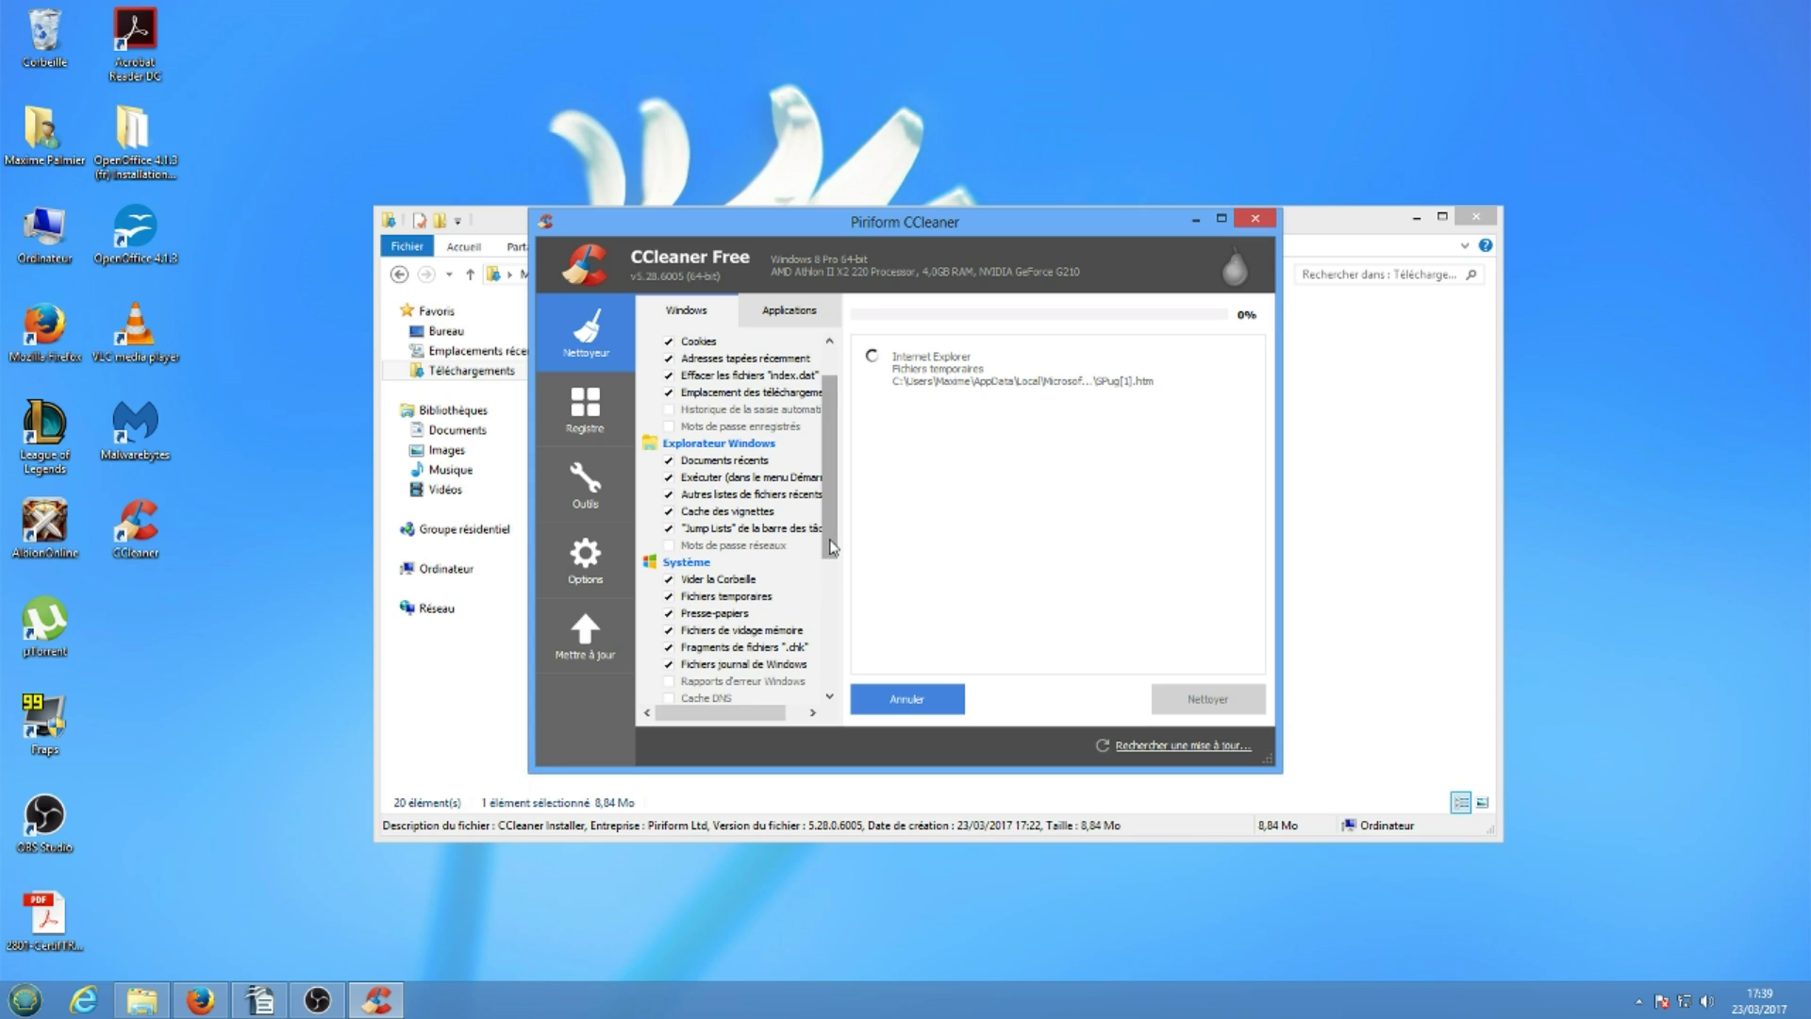
scroll(832, 547, "down", 5)
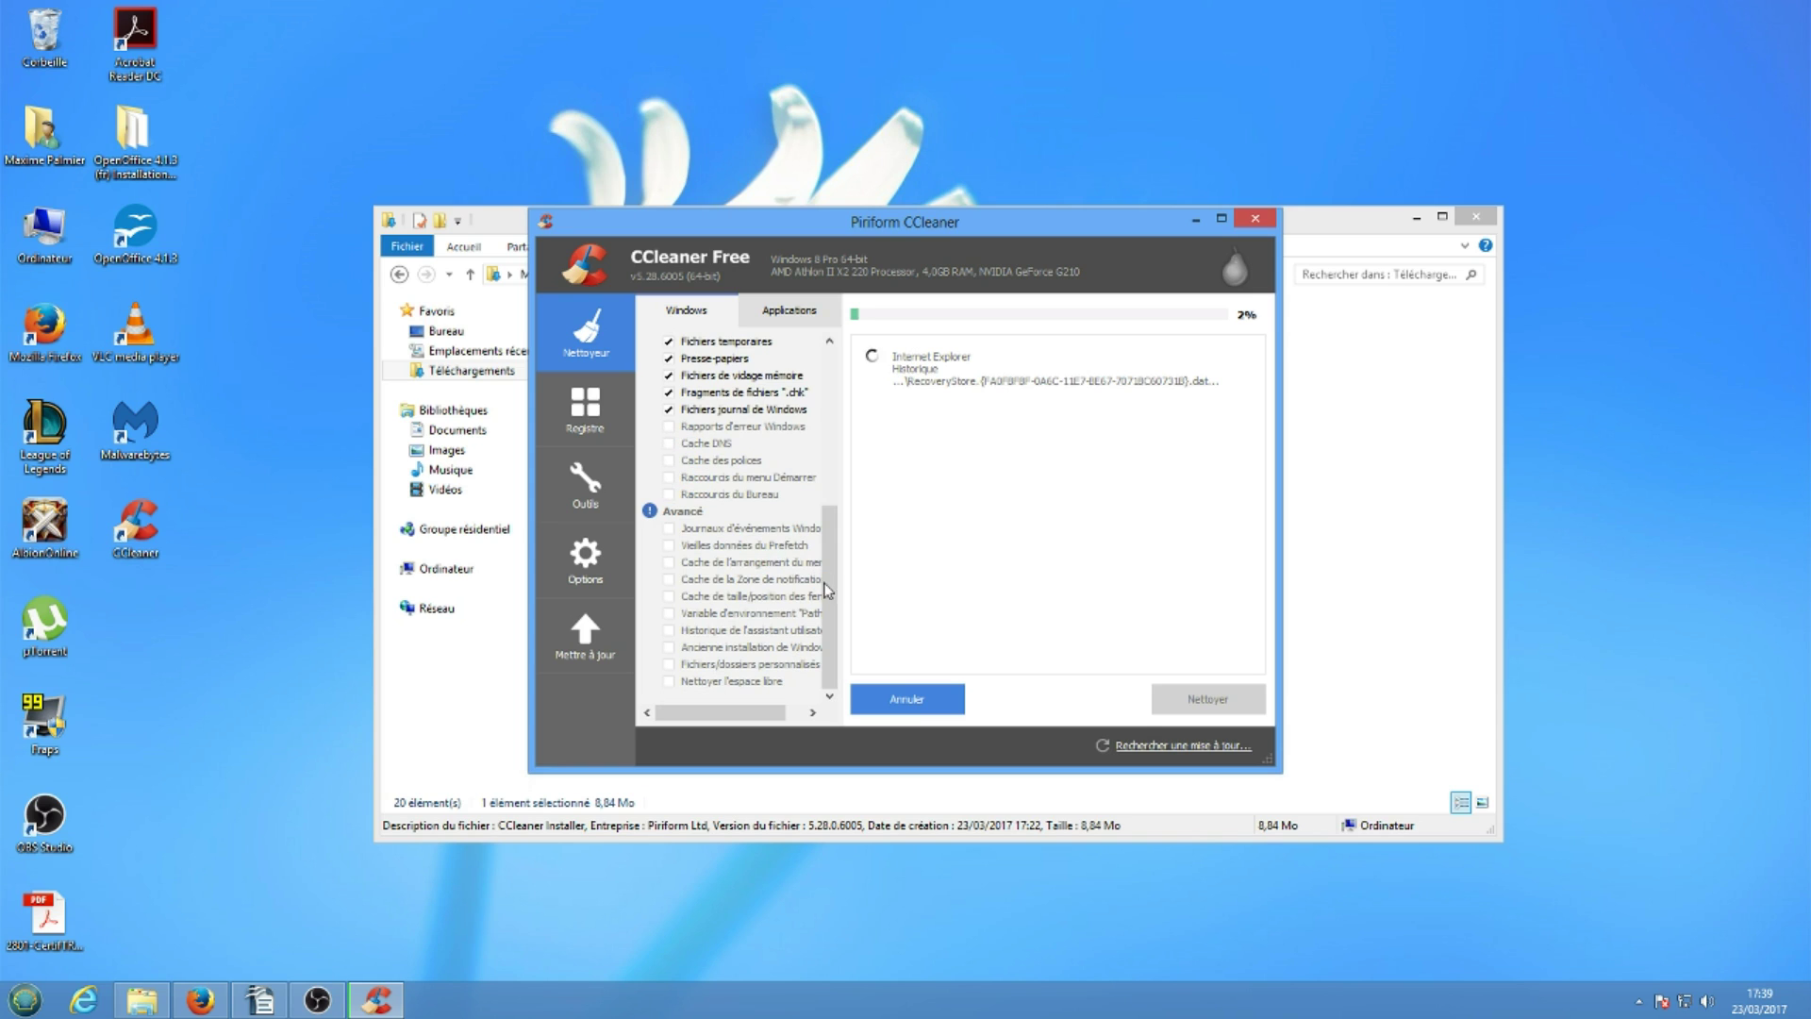
left_click_drag(831, 585, 844, 432)
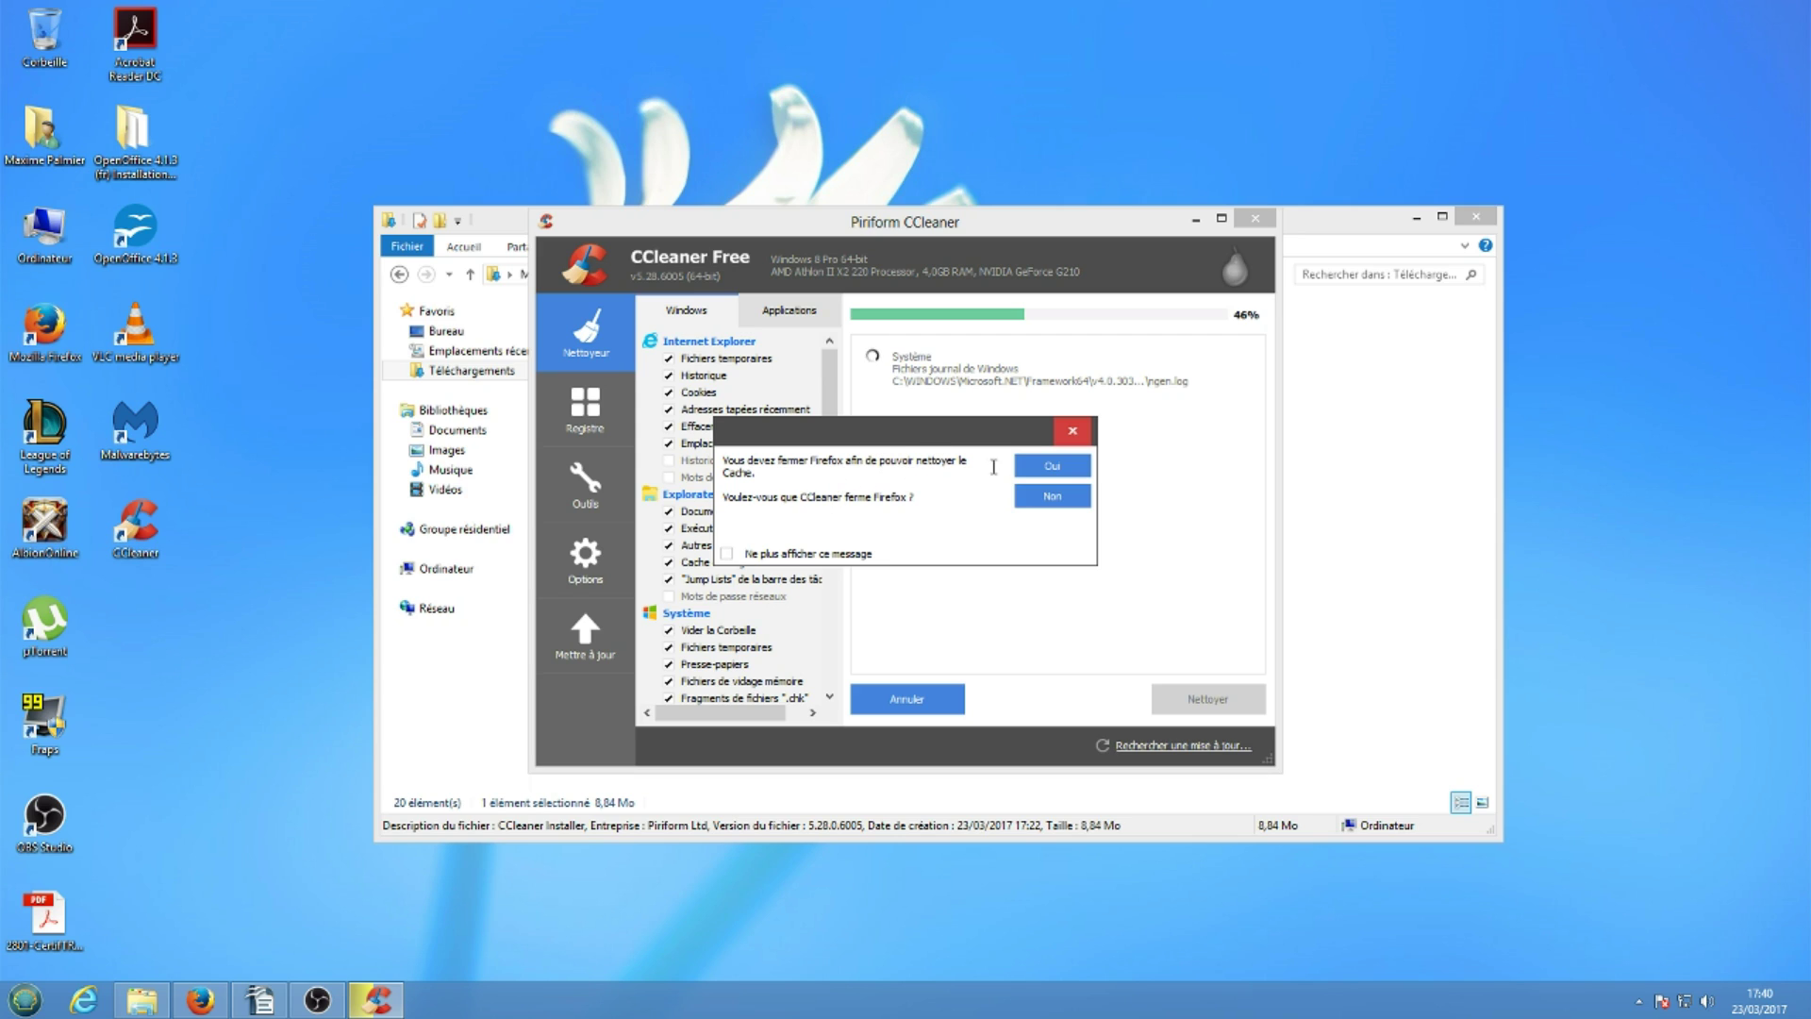
left_click(1040, 469)
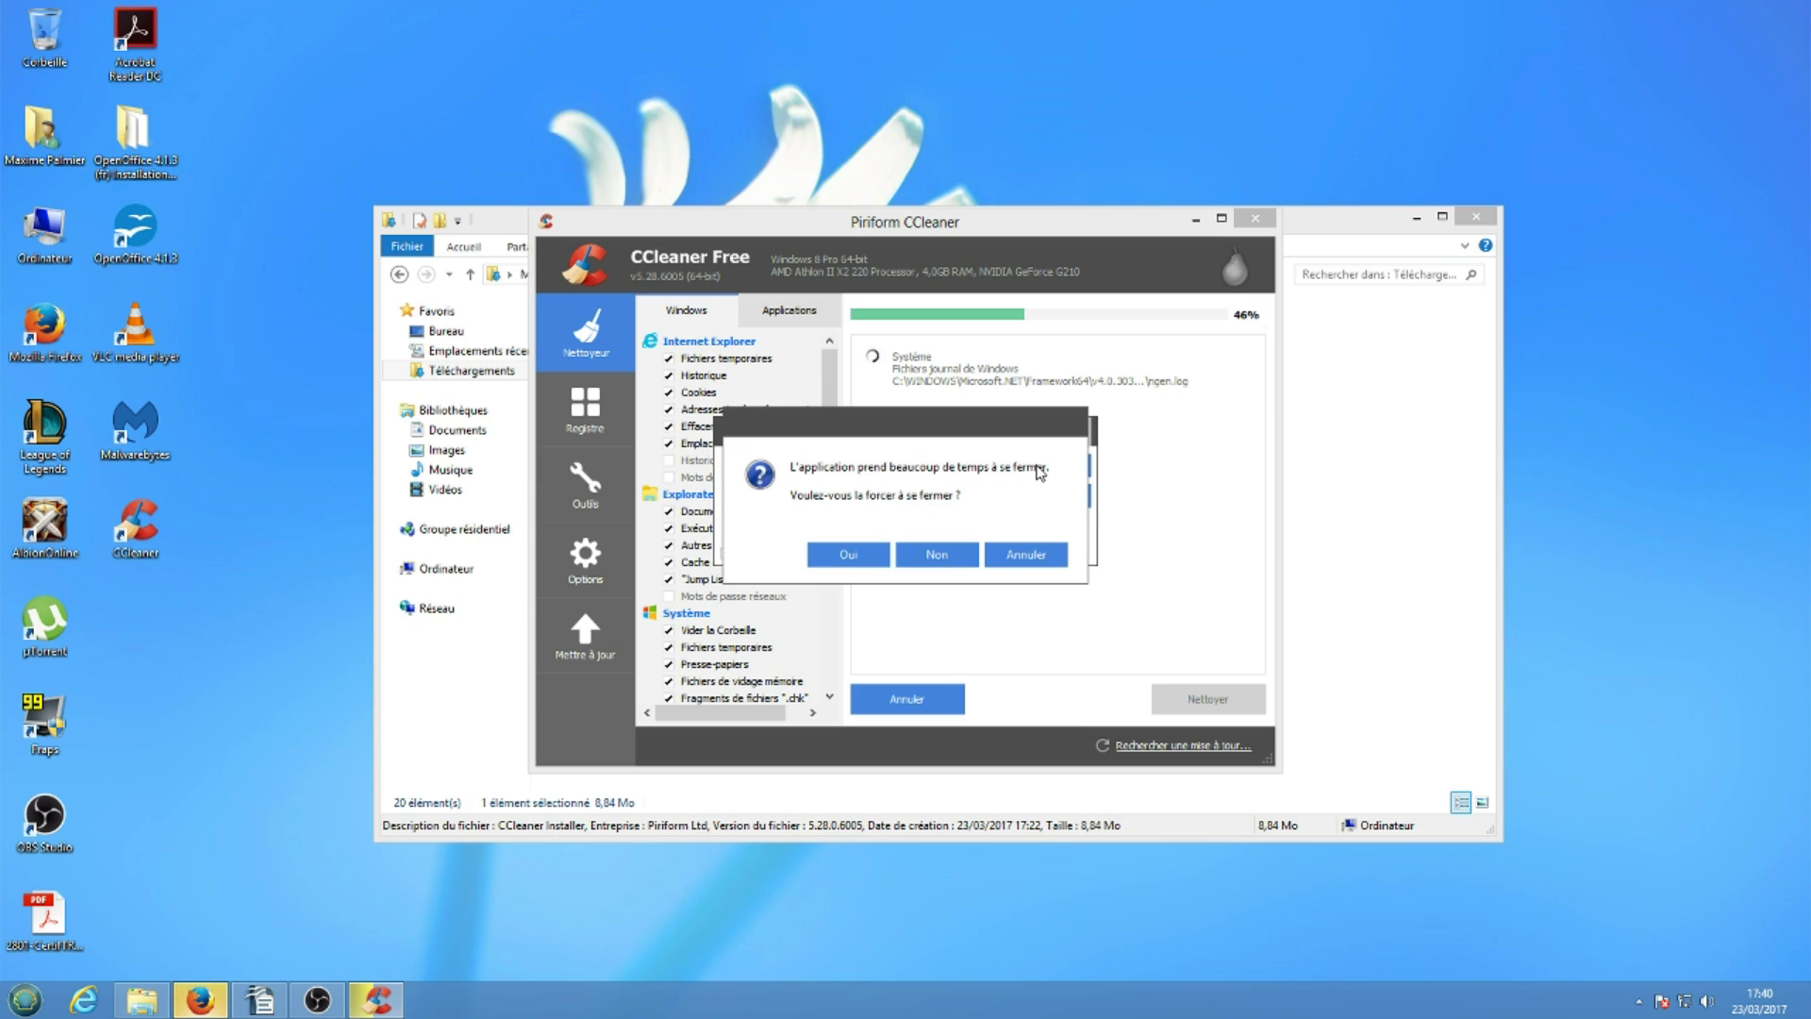
left_click(872, 553)
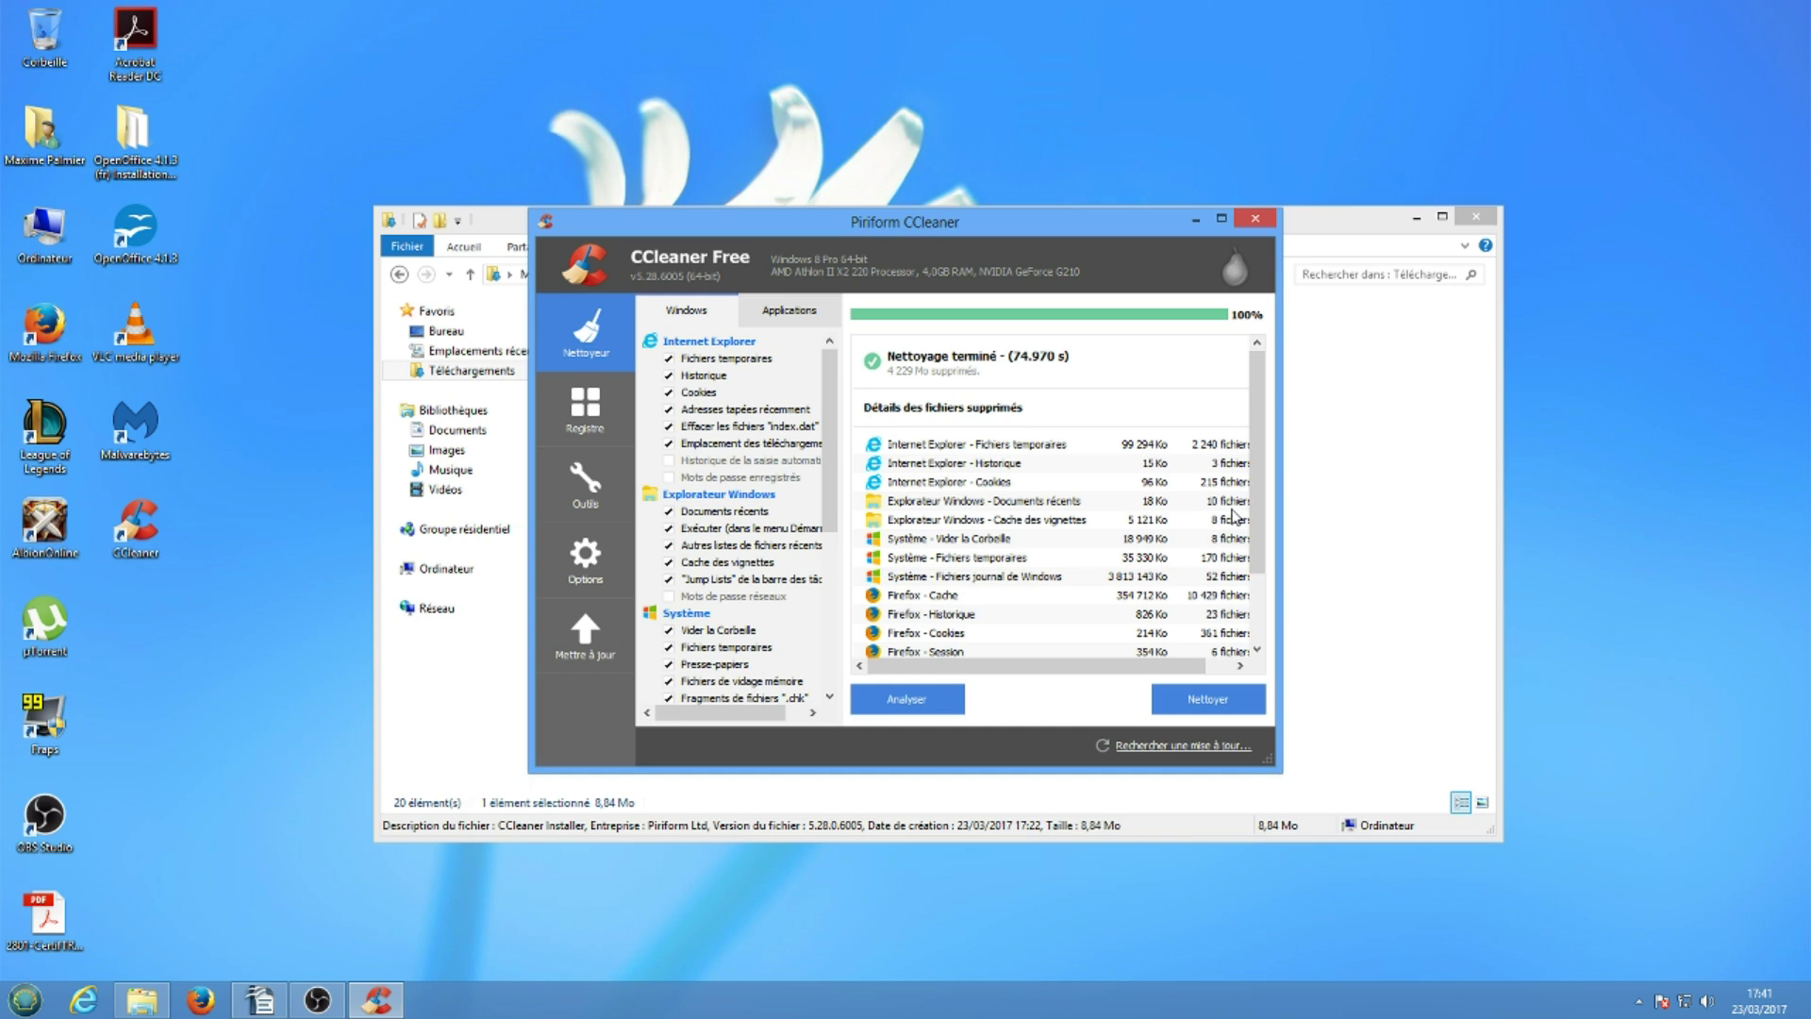
left_click_drag(1249, 490, 1291, 615)
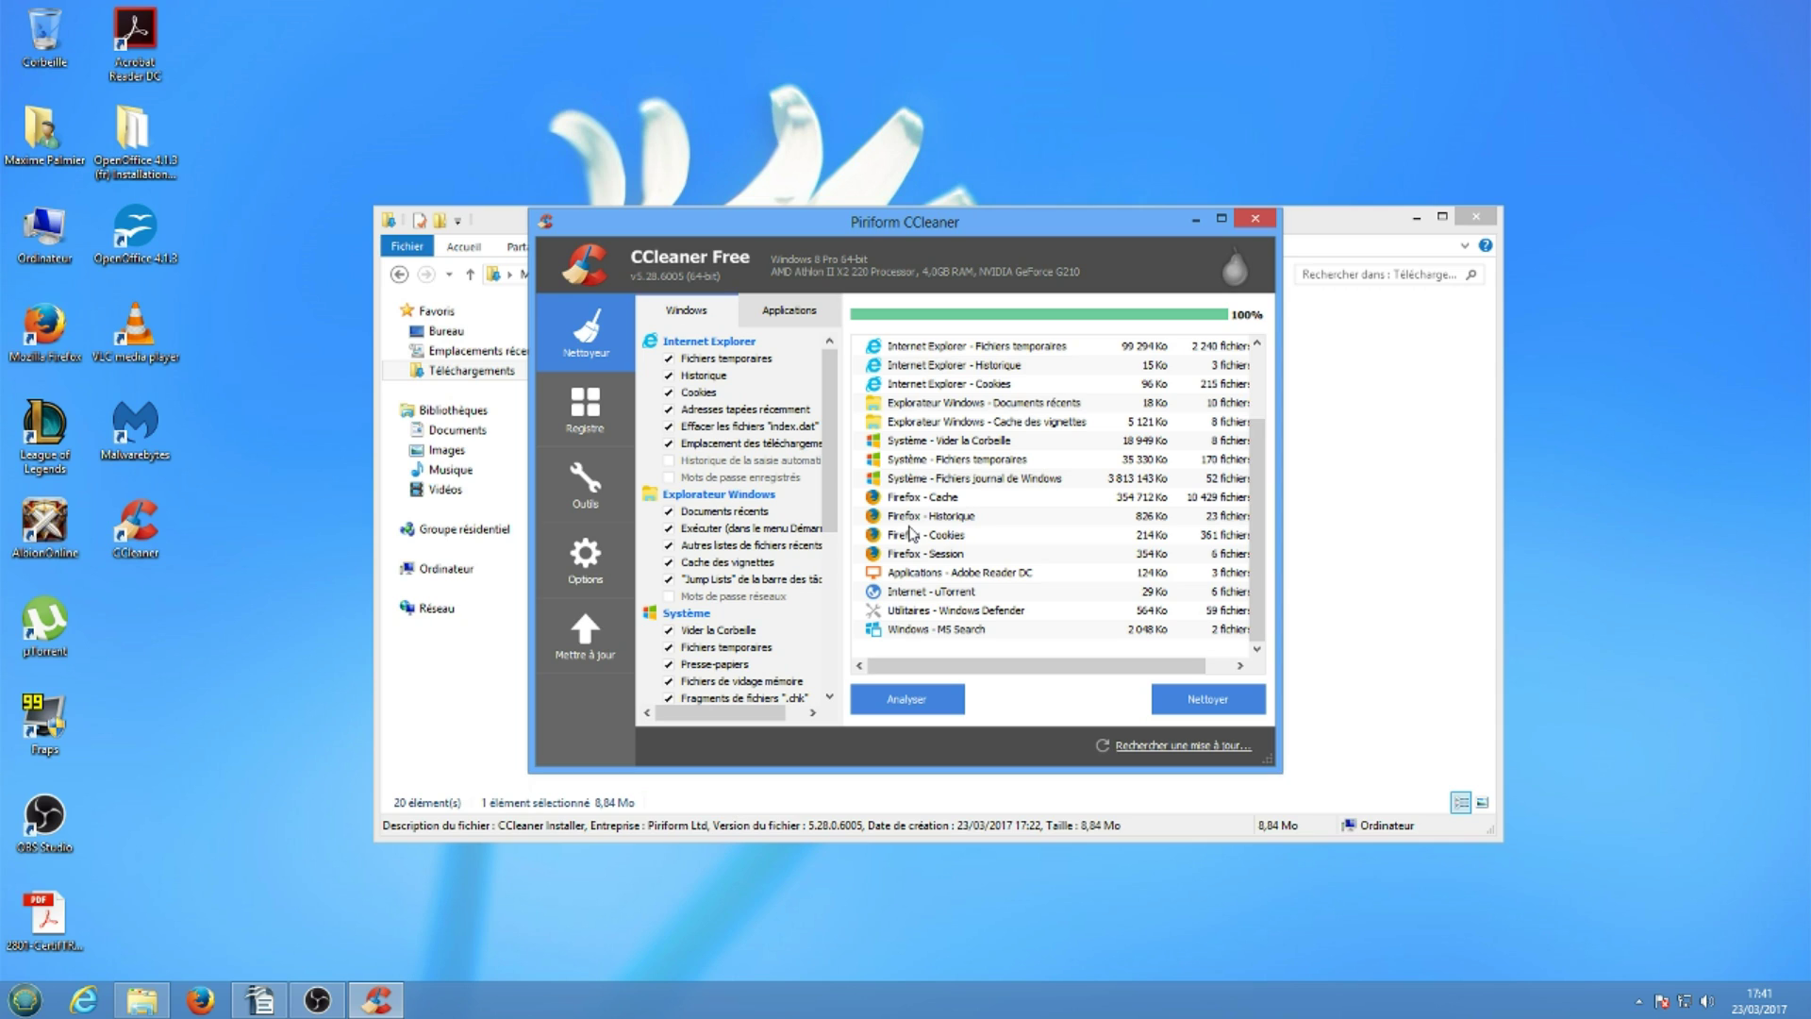
Step: Scan the registry for errors with all registry cleaner categories selected
left_click(611, 421)
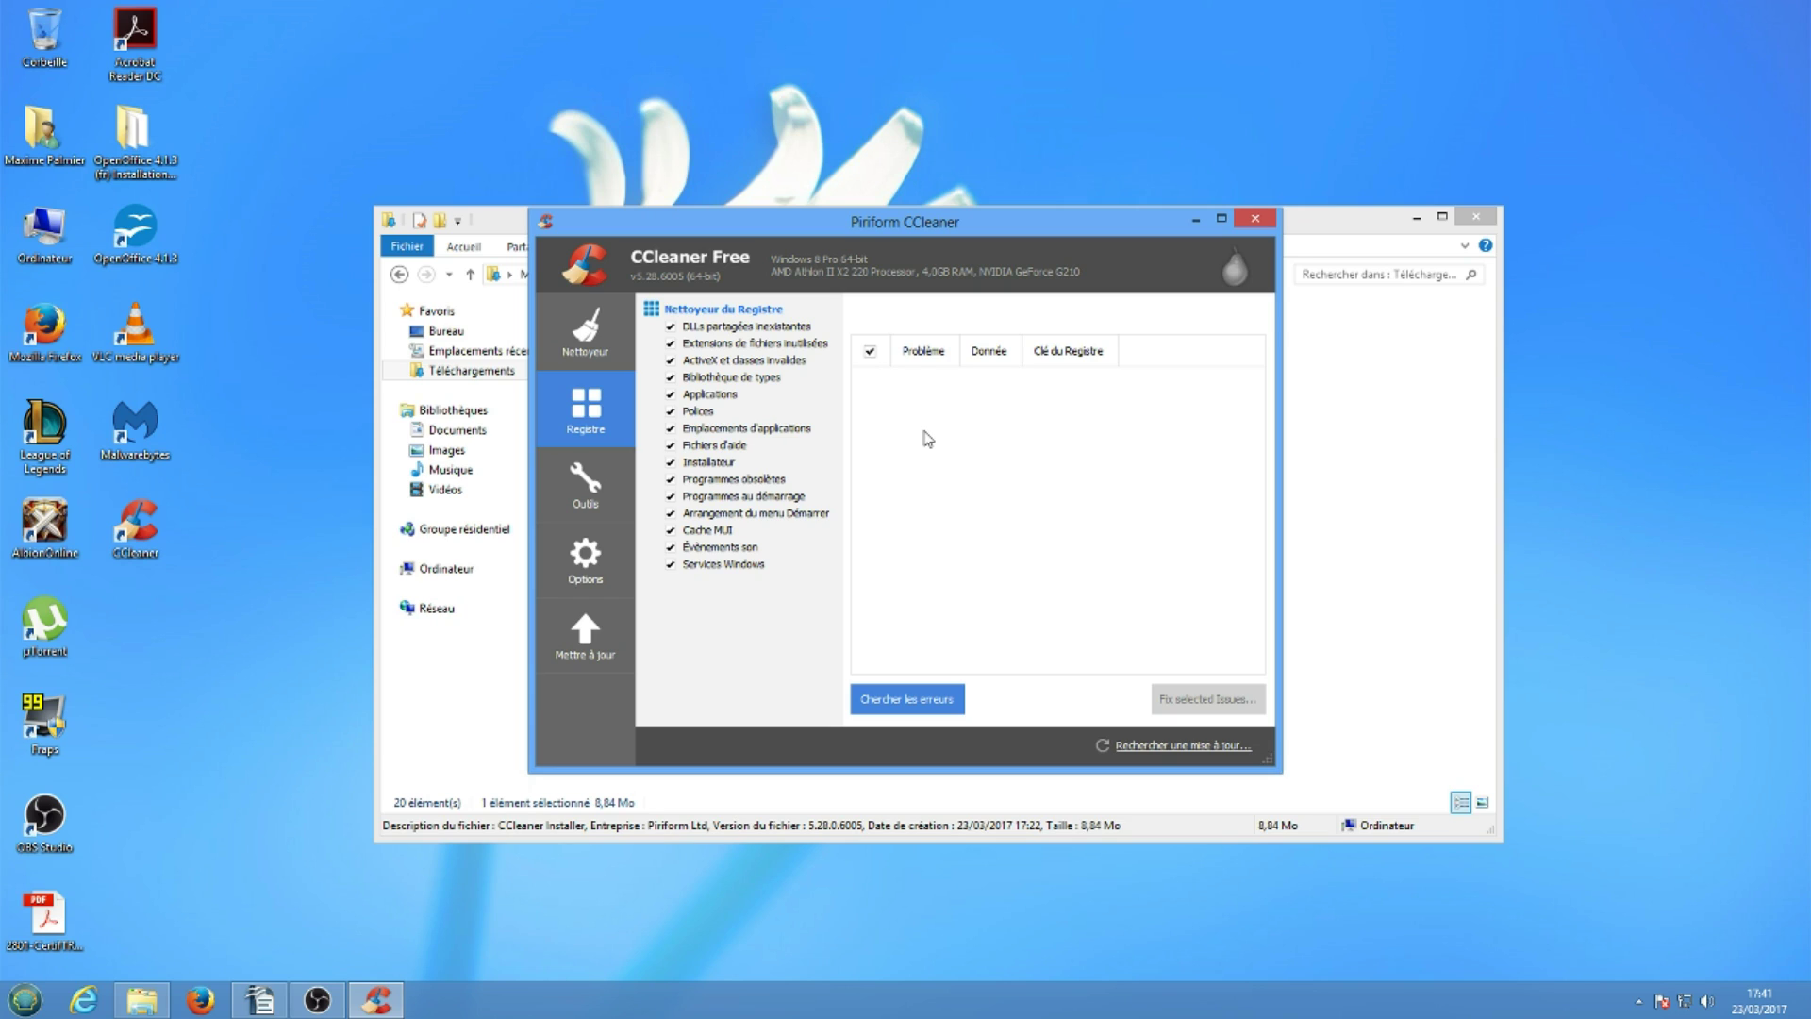
left_click(933, 702)
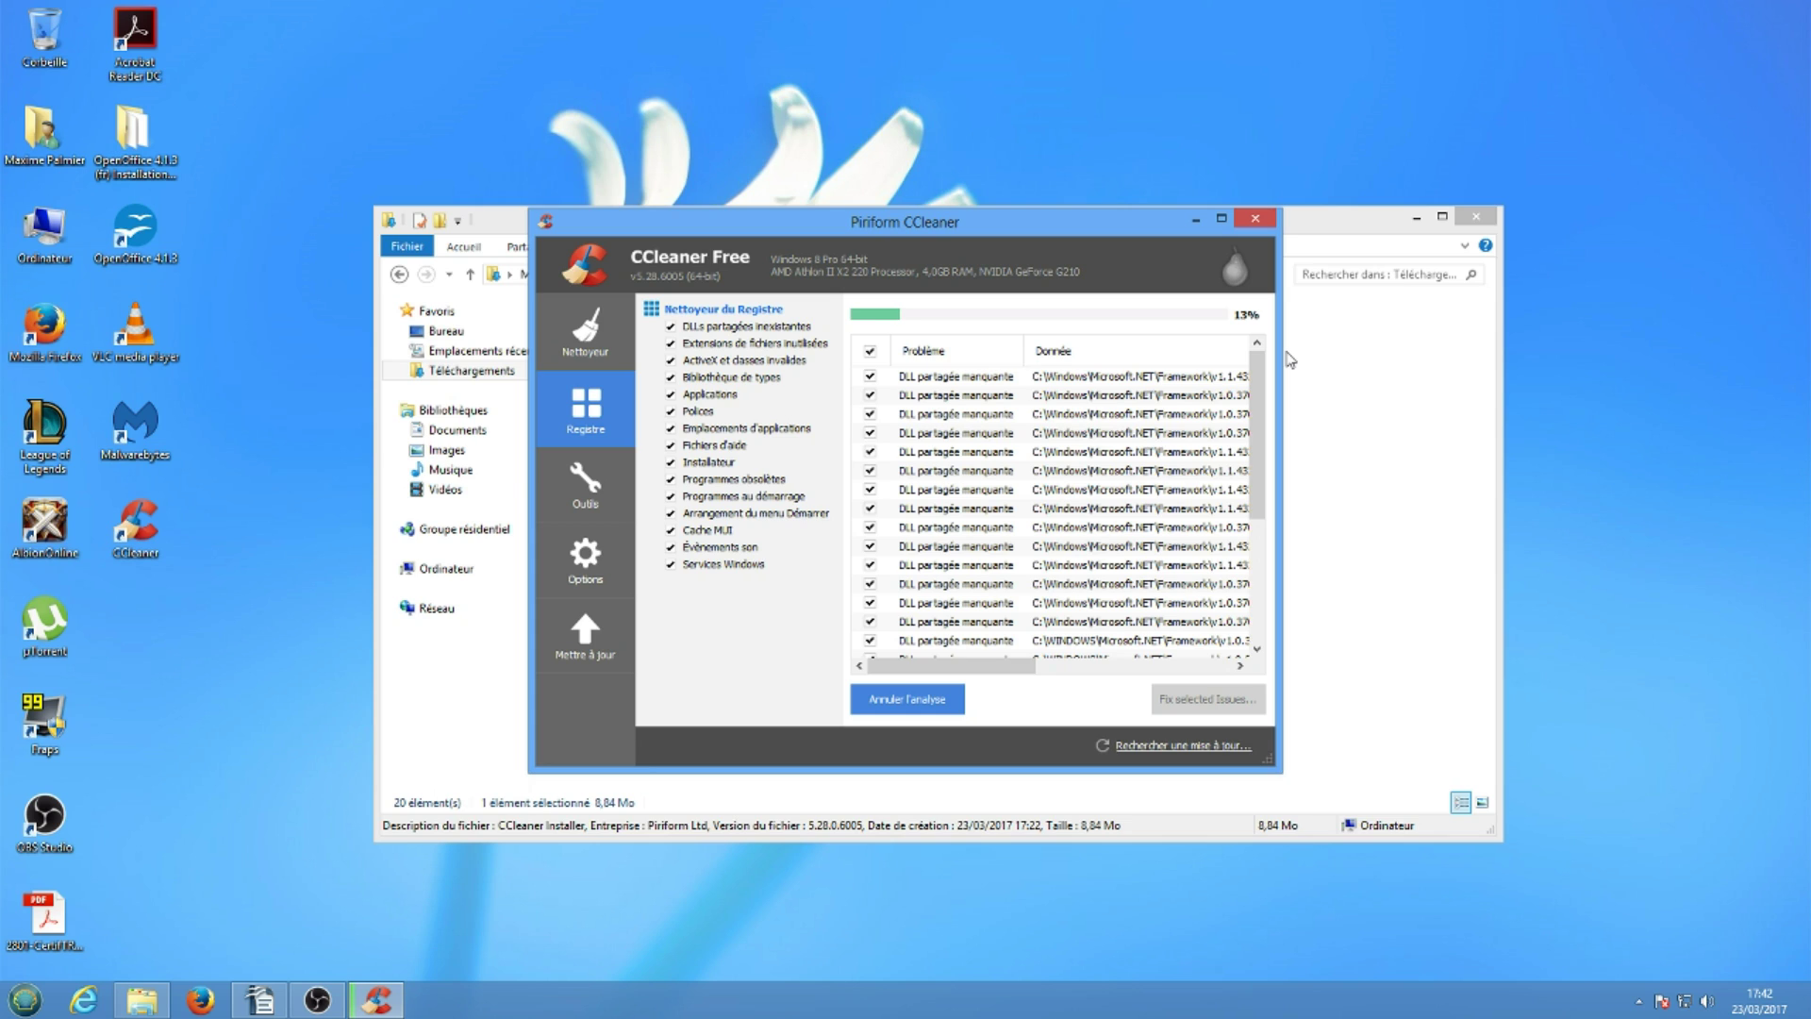
mouse_move(1257, 370)
left_mouse_down()
mouse_move(1271, 550)
mouse_move(1273, 367)
left_mouse_up()
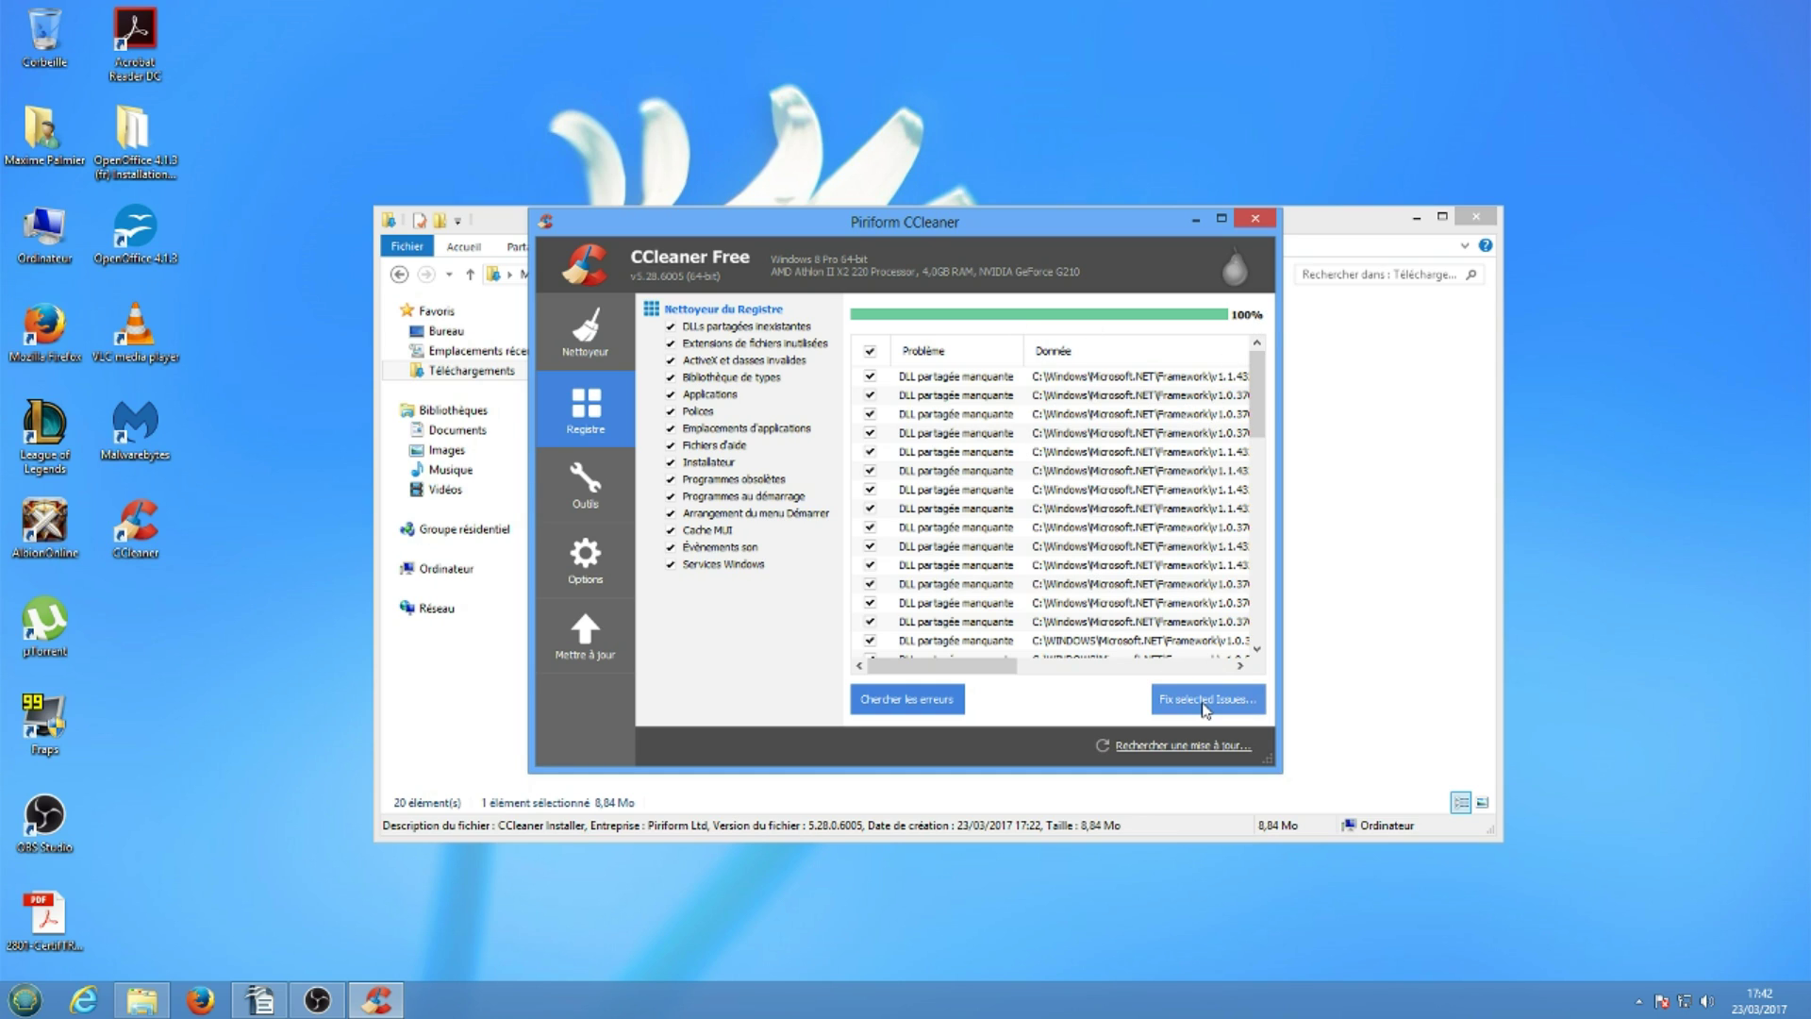
Step: Fix all selected registry issues without backing up the registry keys, and close the repair dialog
left_click(1187, 702)
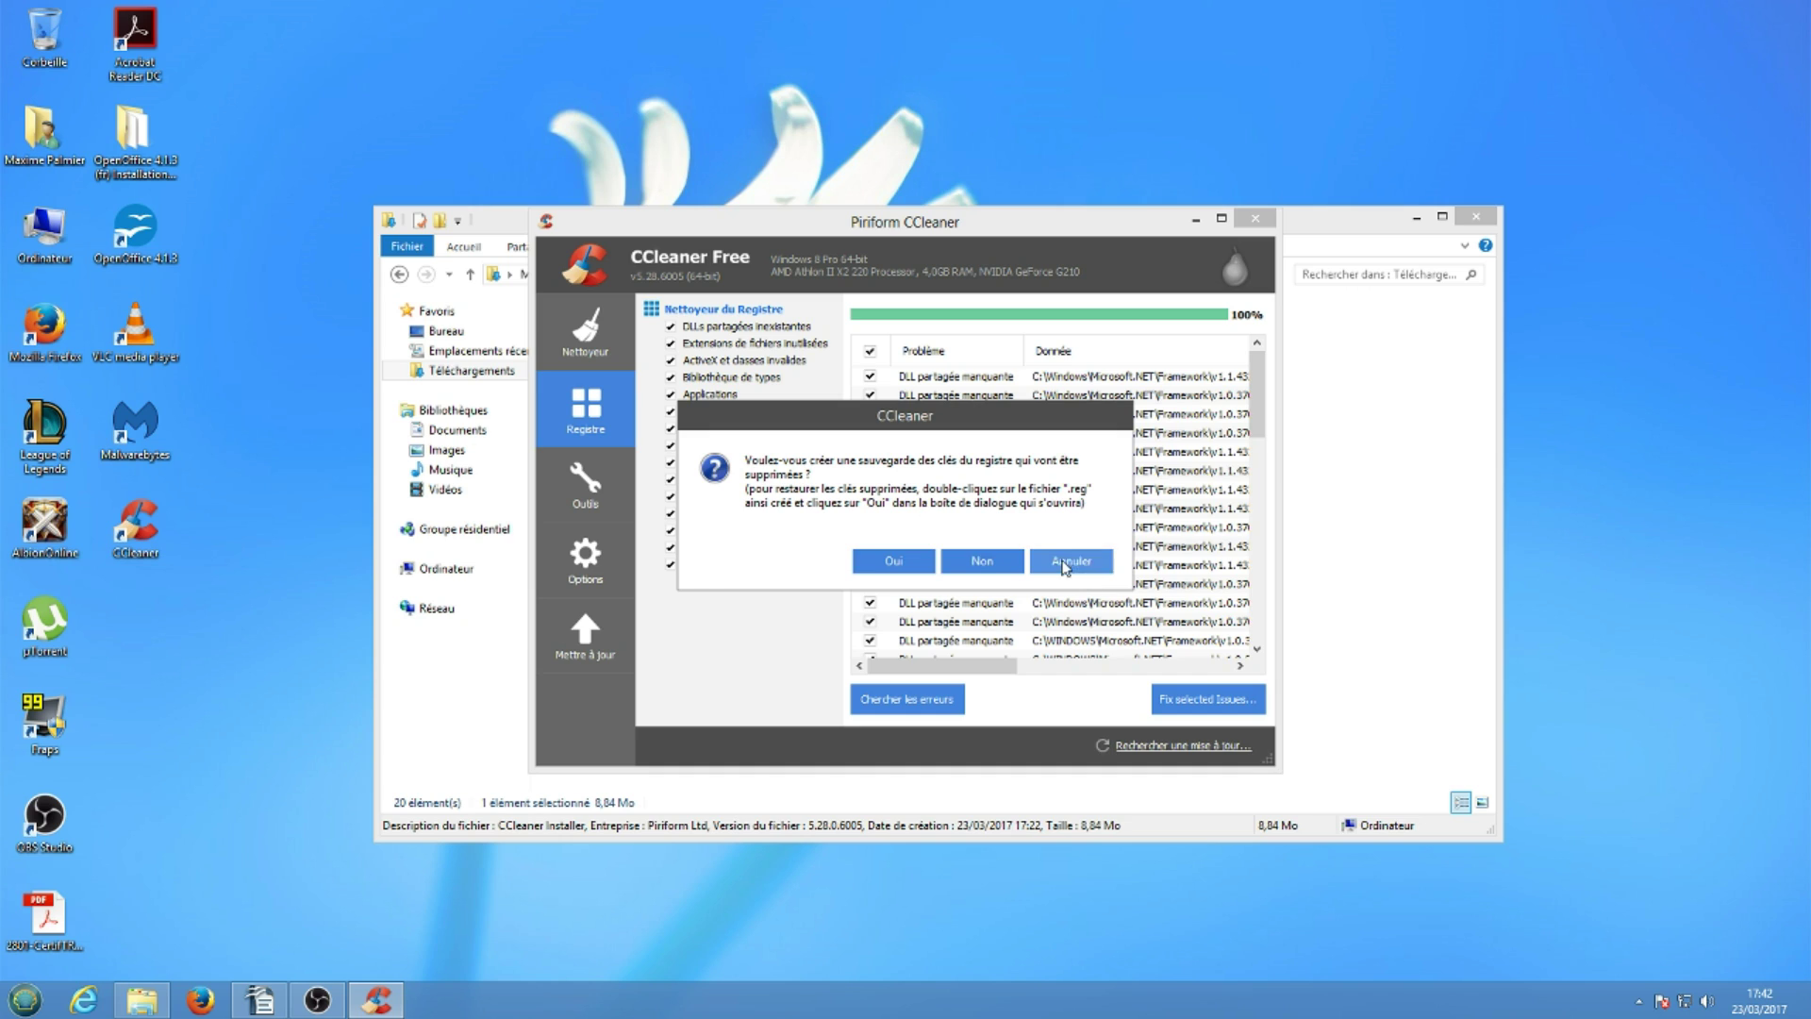
left_click(993, 561)
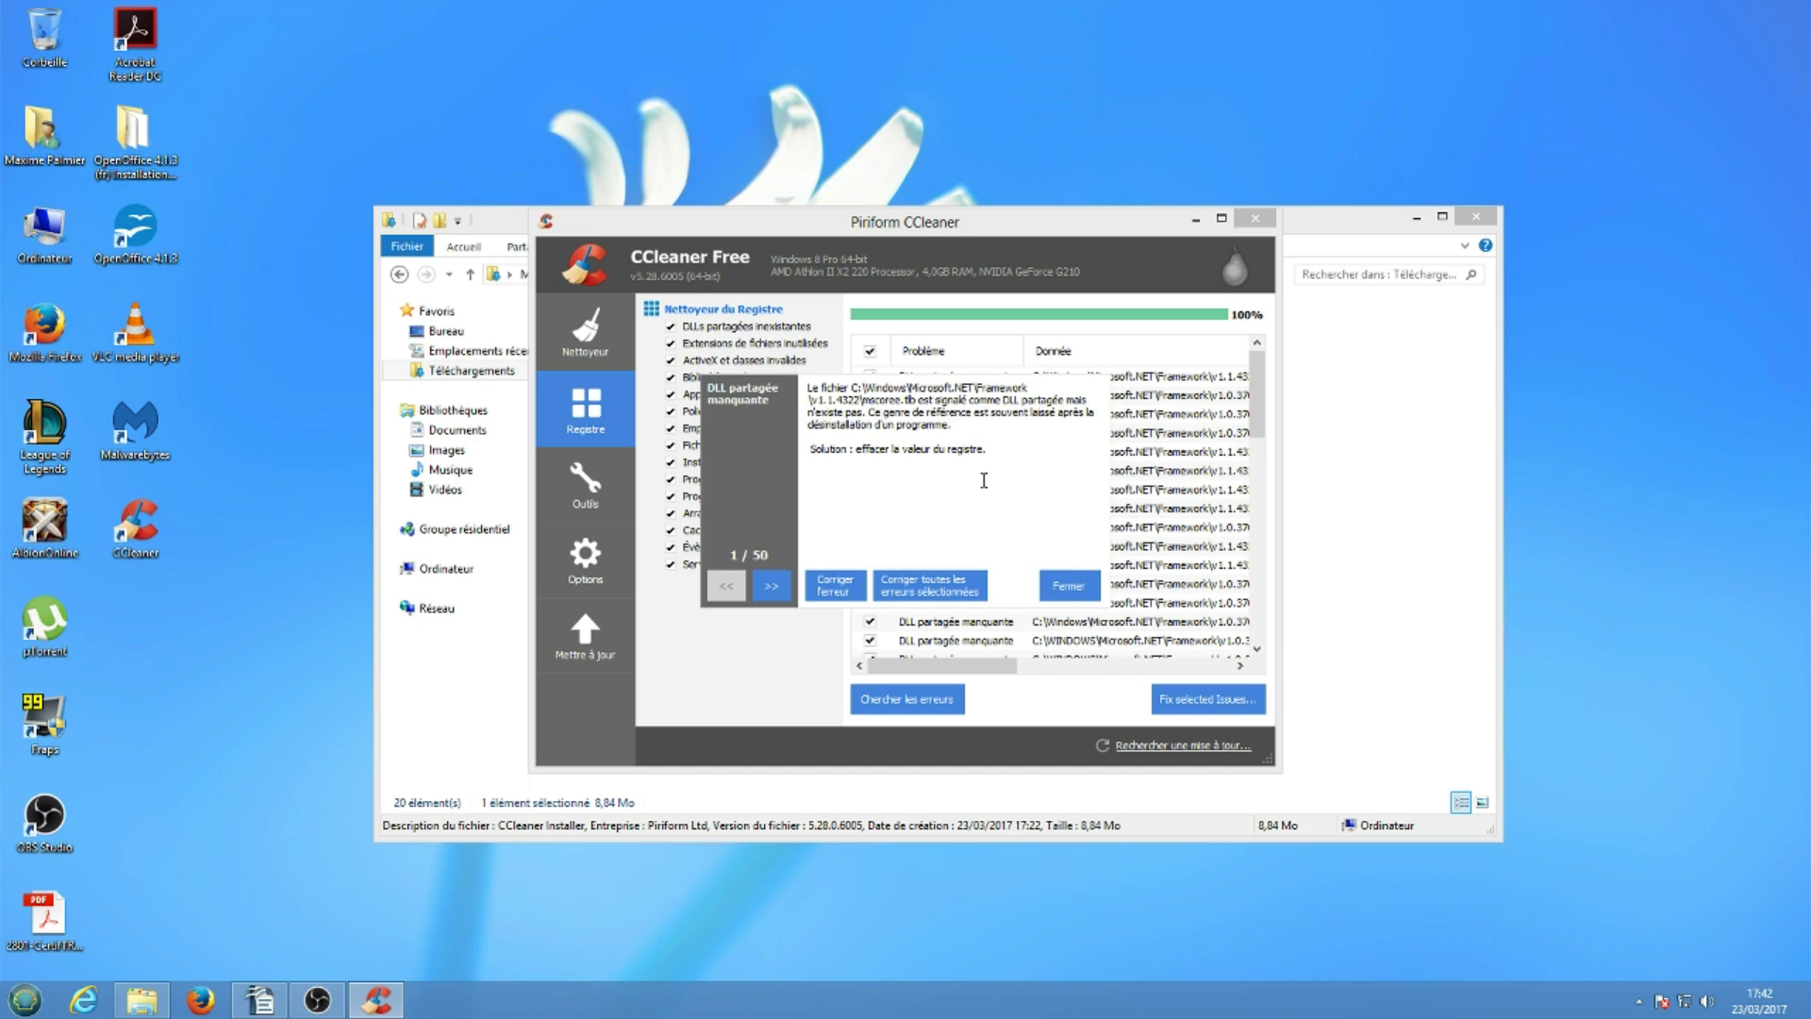
left_click(927, 591)
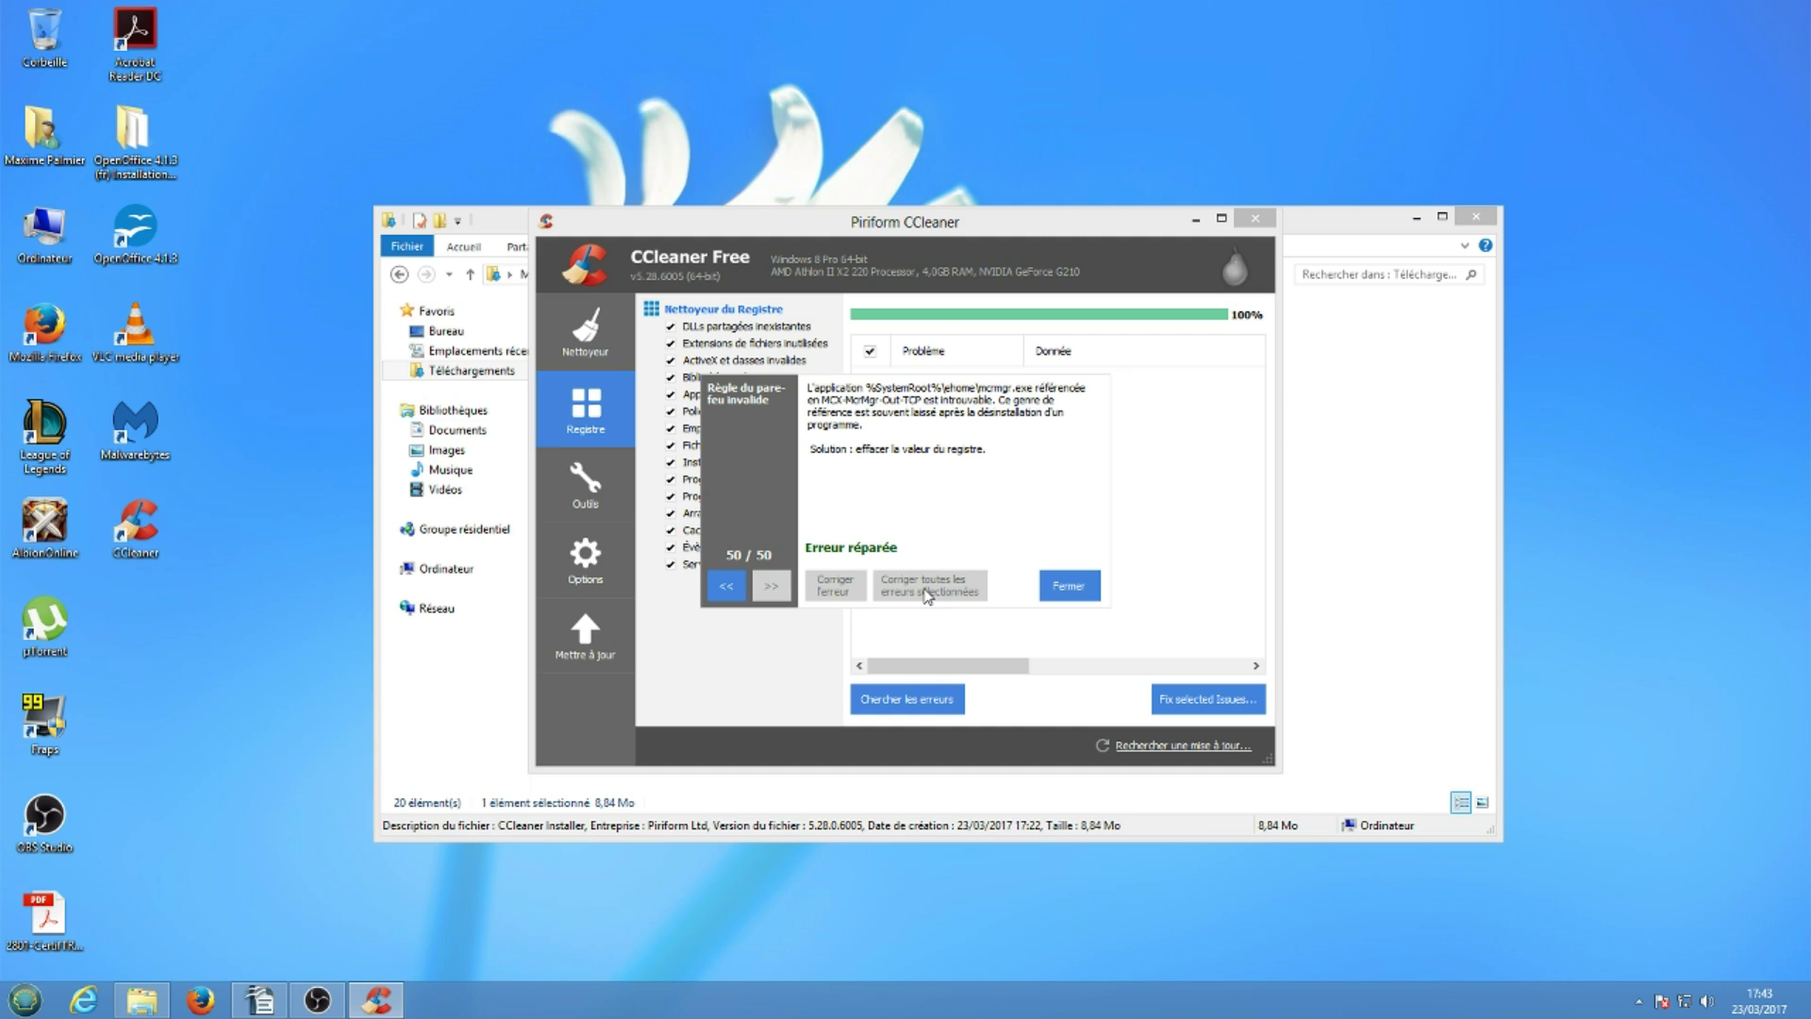
left_click(1047, 598)
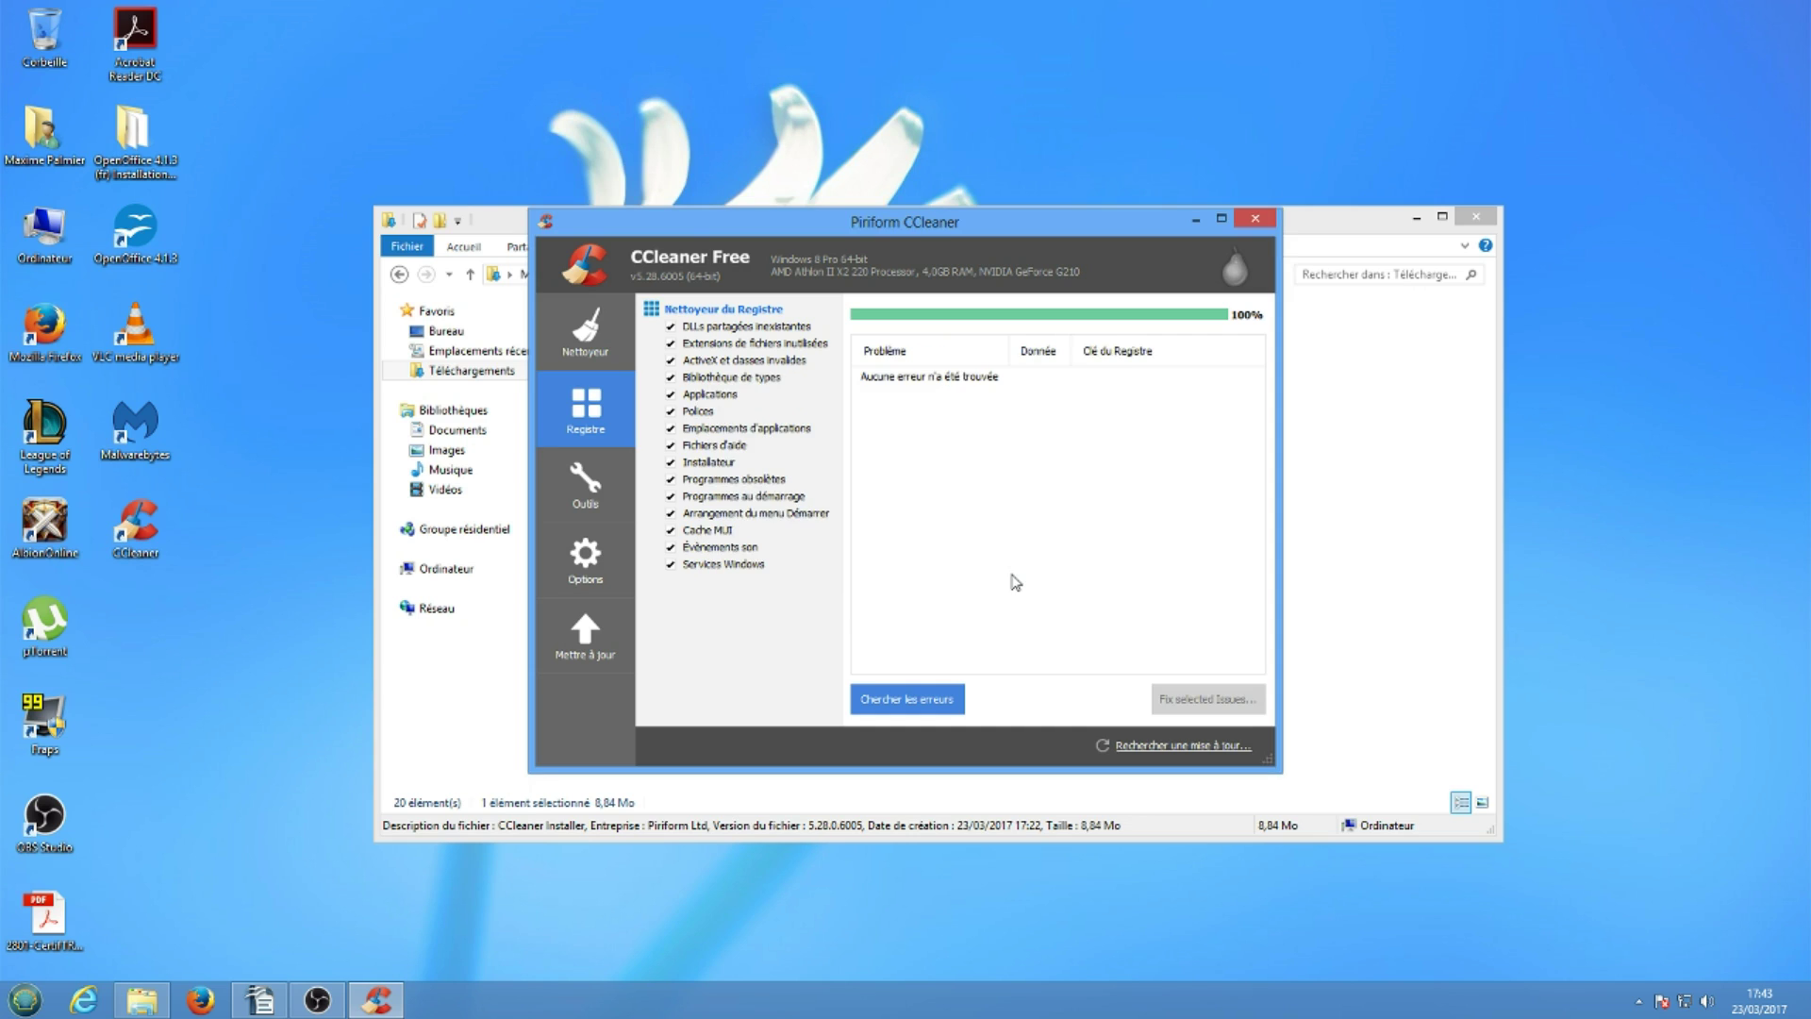
Step: Close CCleaner and the Téléchargements folder, and open Programmes et fonctionnalités from the Windows Control Panel
left_click(1255, 218)
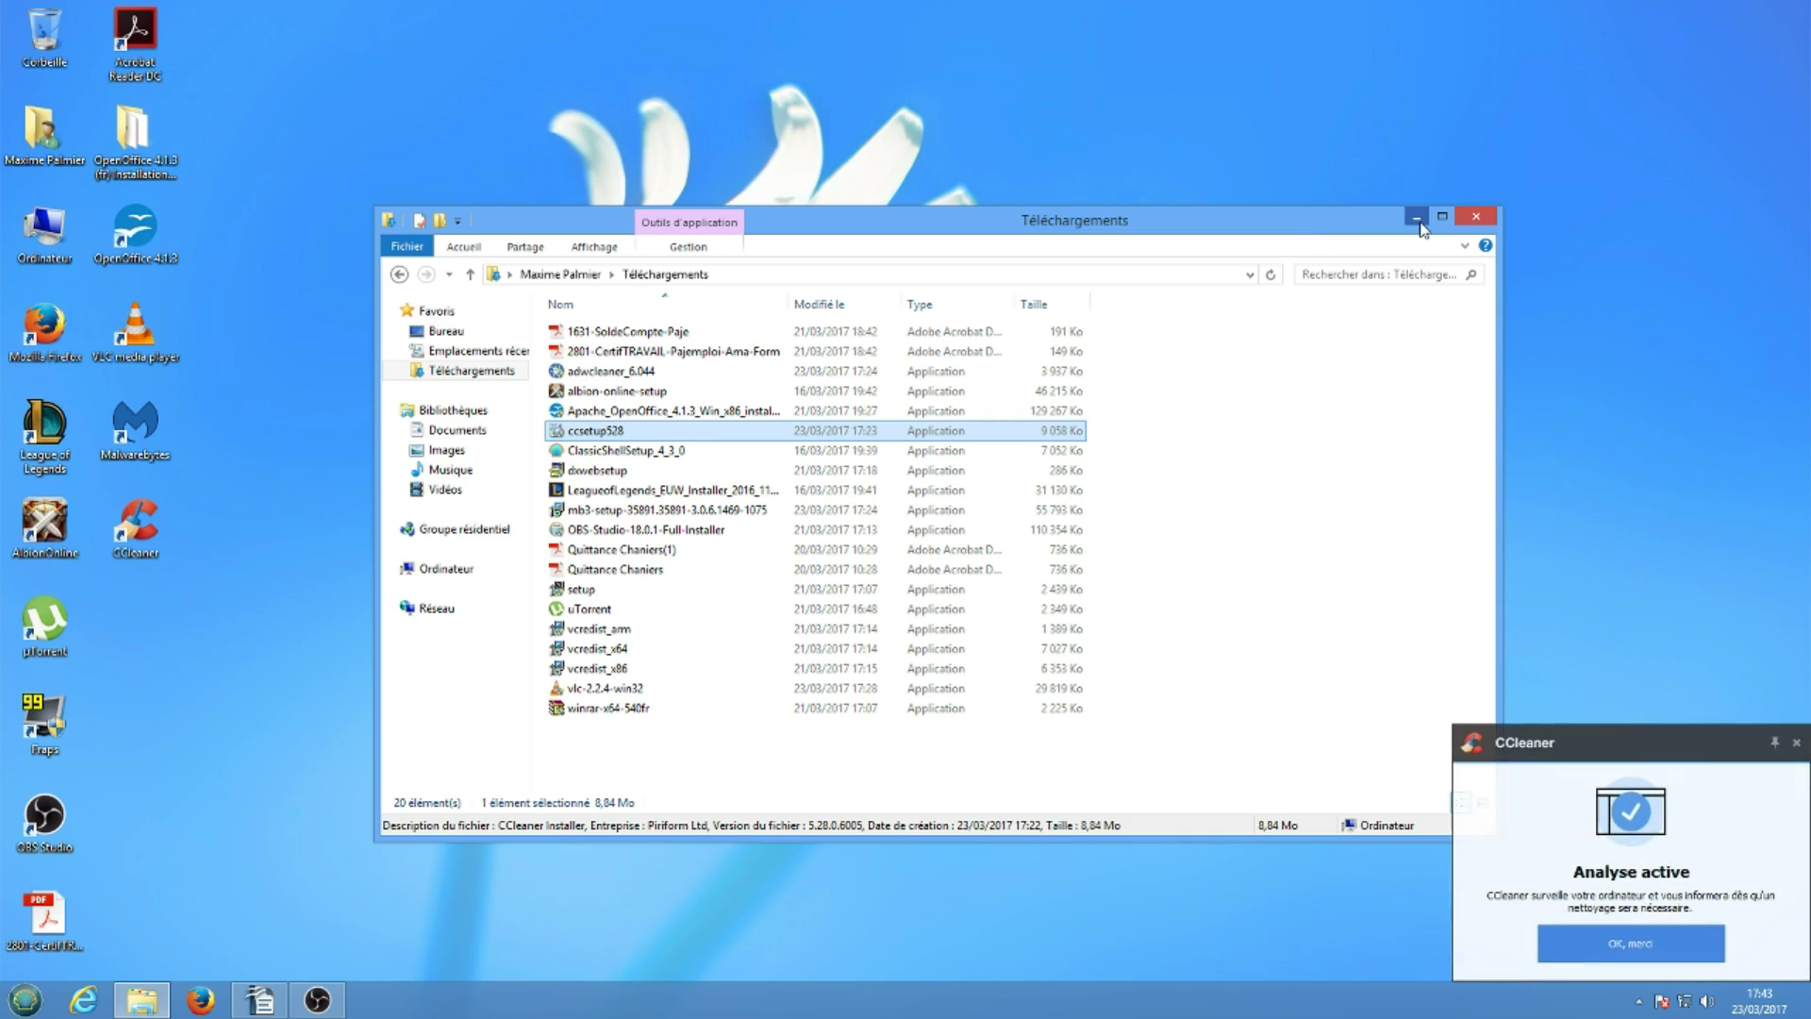
left_click(1471, 217)
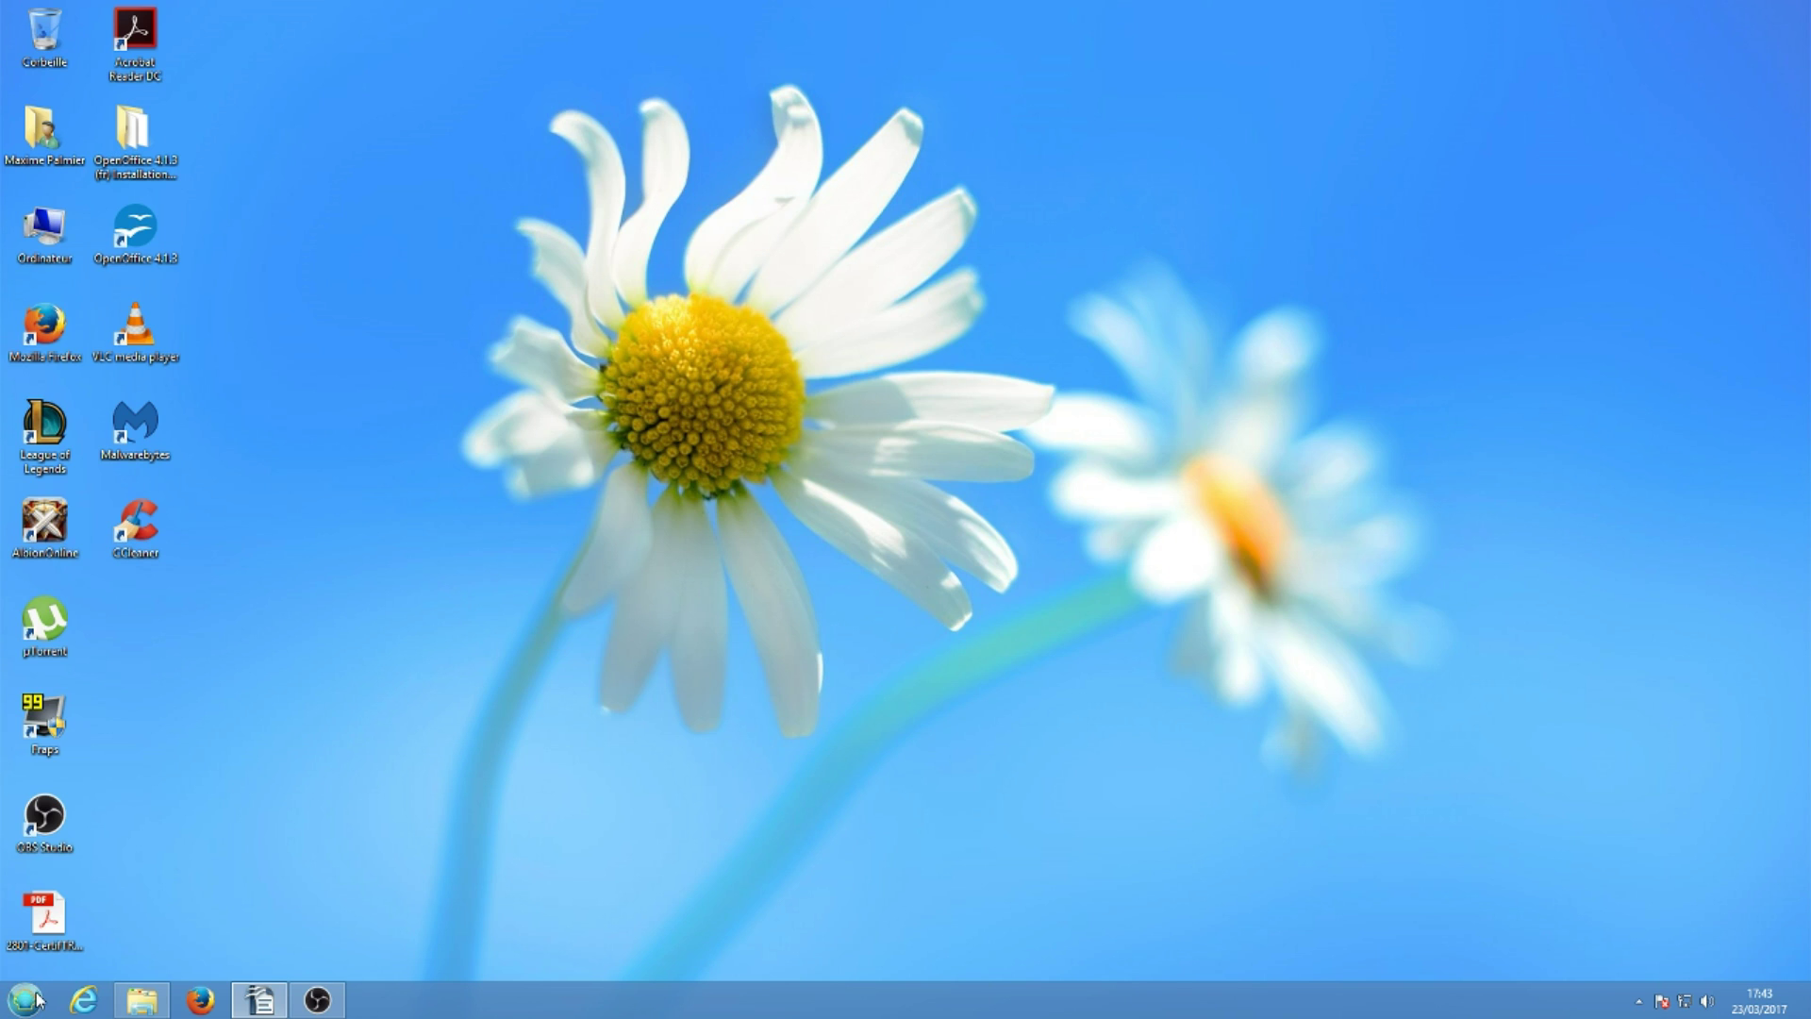
left_click(25, 998)
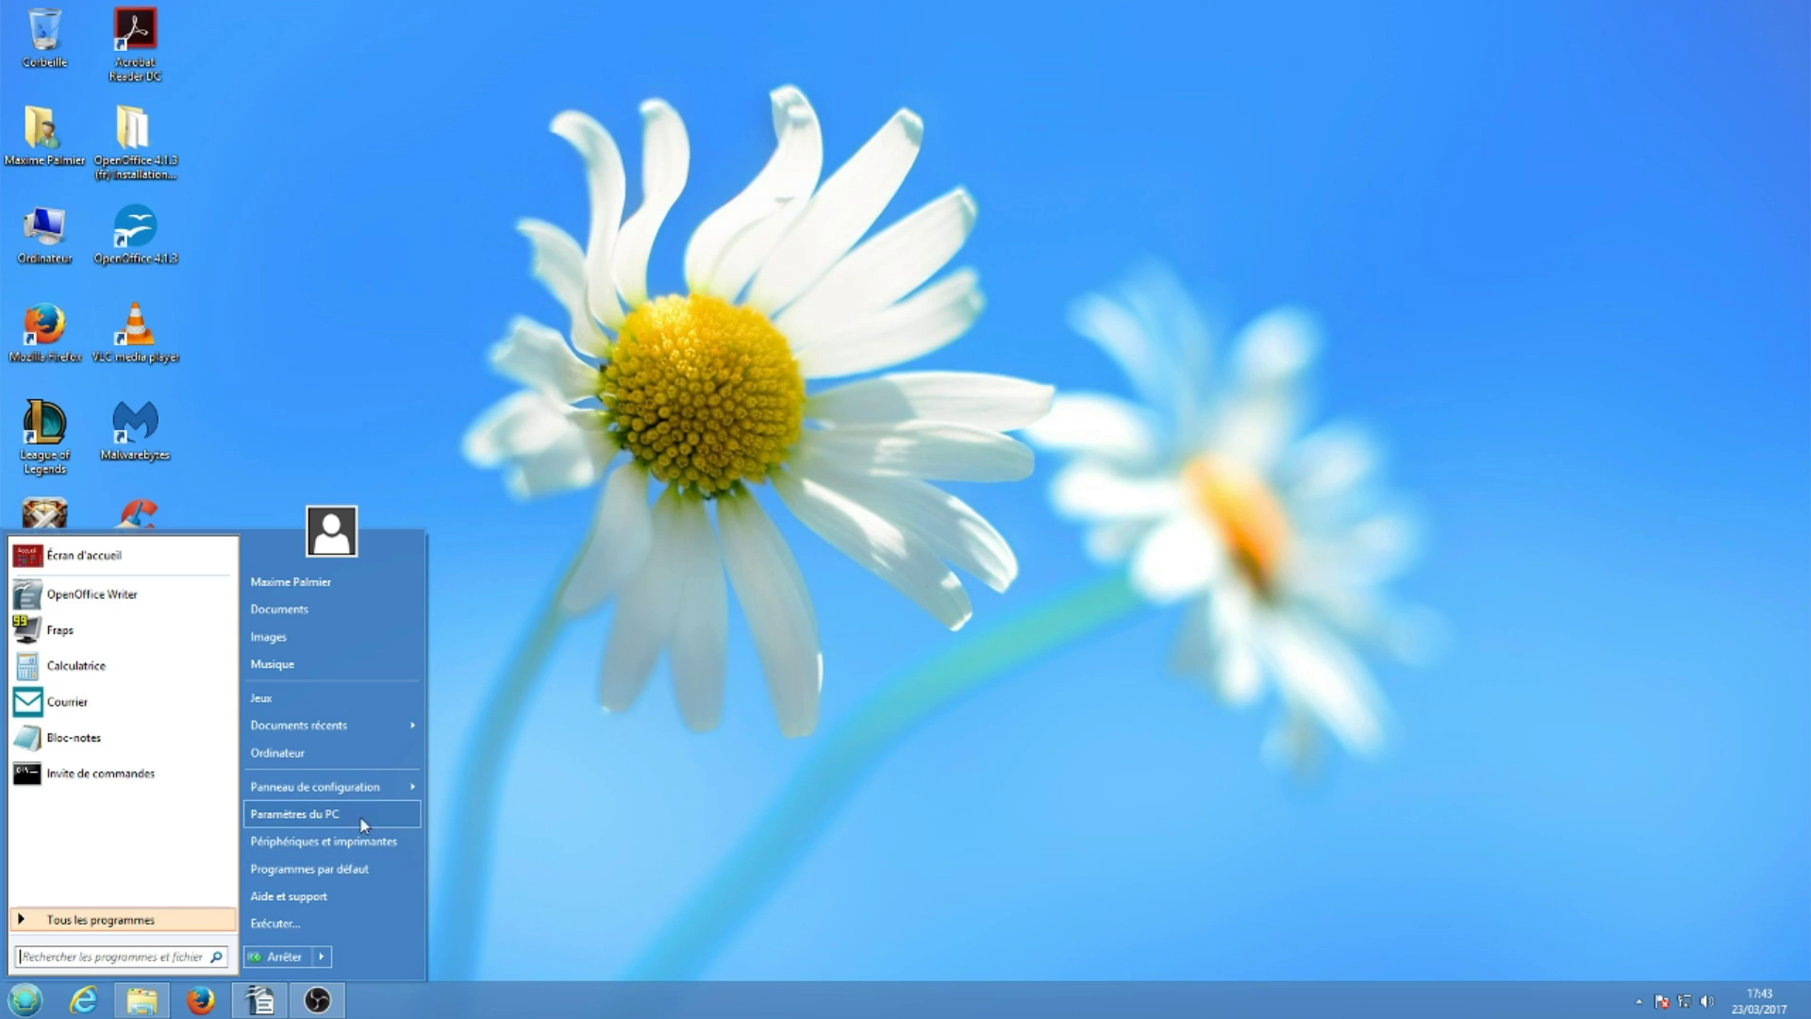
mouse_move(382, 789)
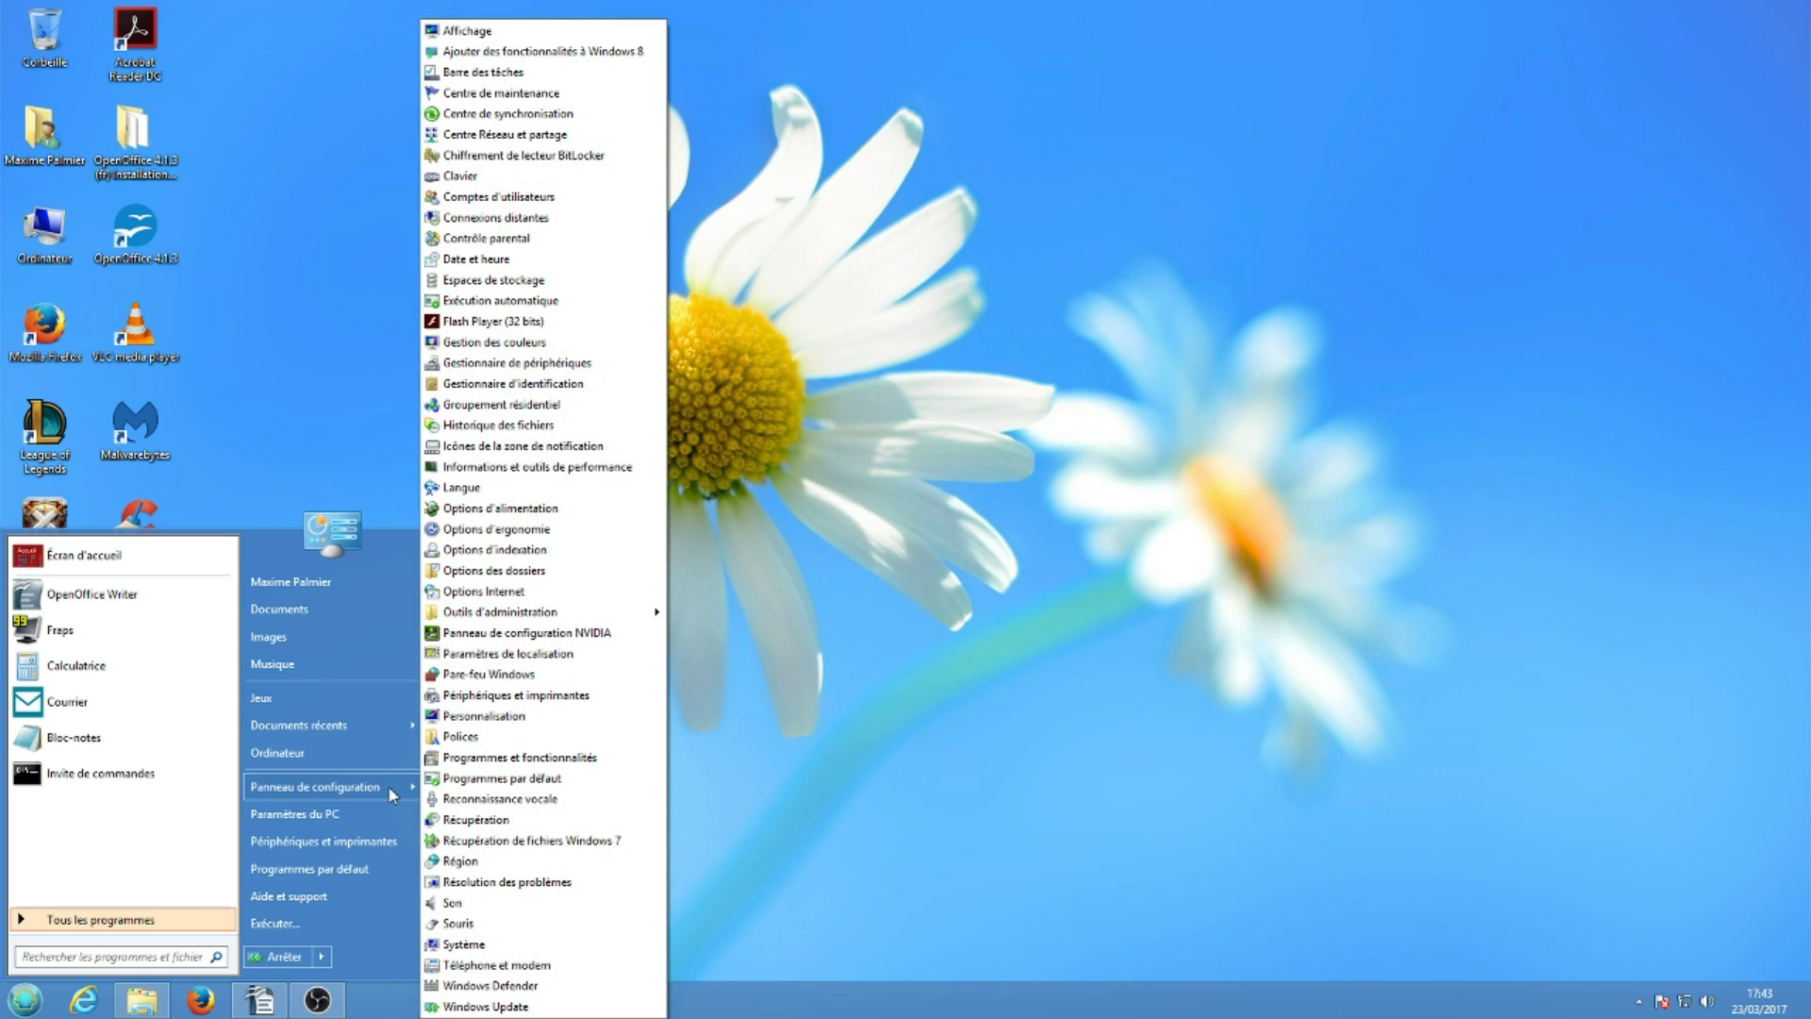
left_click(481, 760)
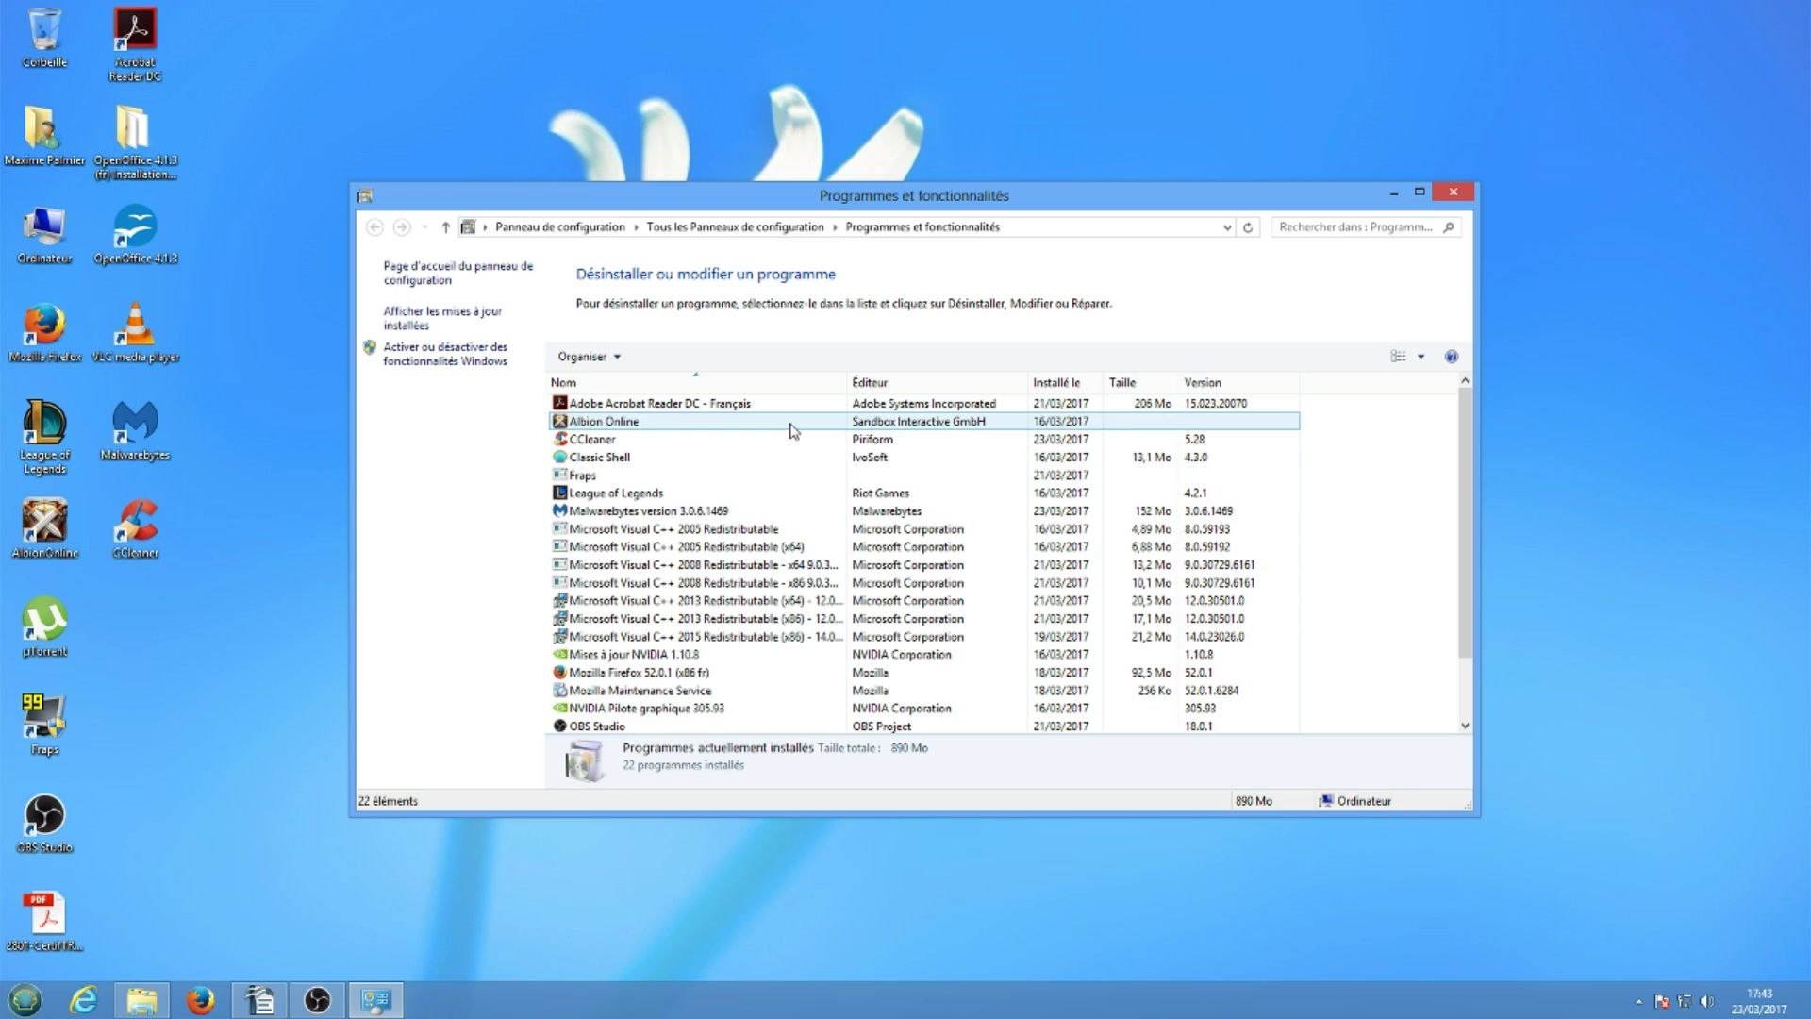
Step: Examine the installed programs, including Adobe Acrobat Reader DC, Albion Online, Fraps and the Microsoft Visual C++ redistributables, and close the list
left_click(884, 403)
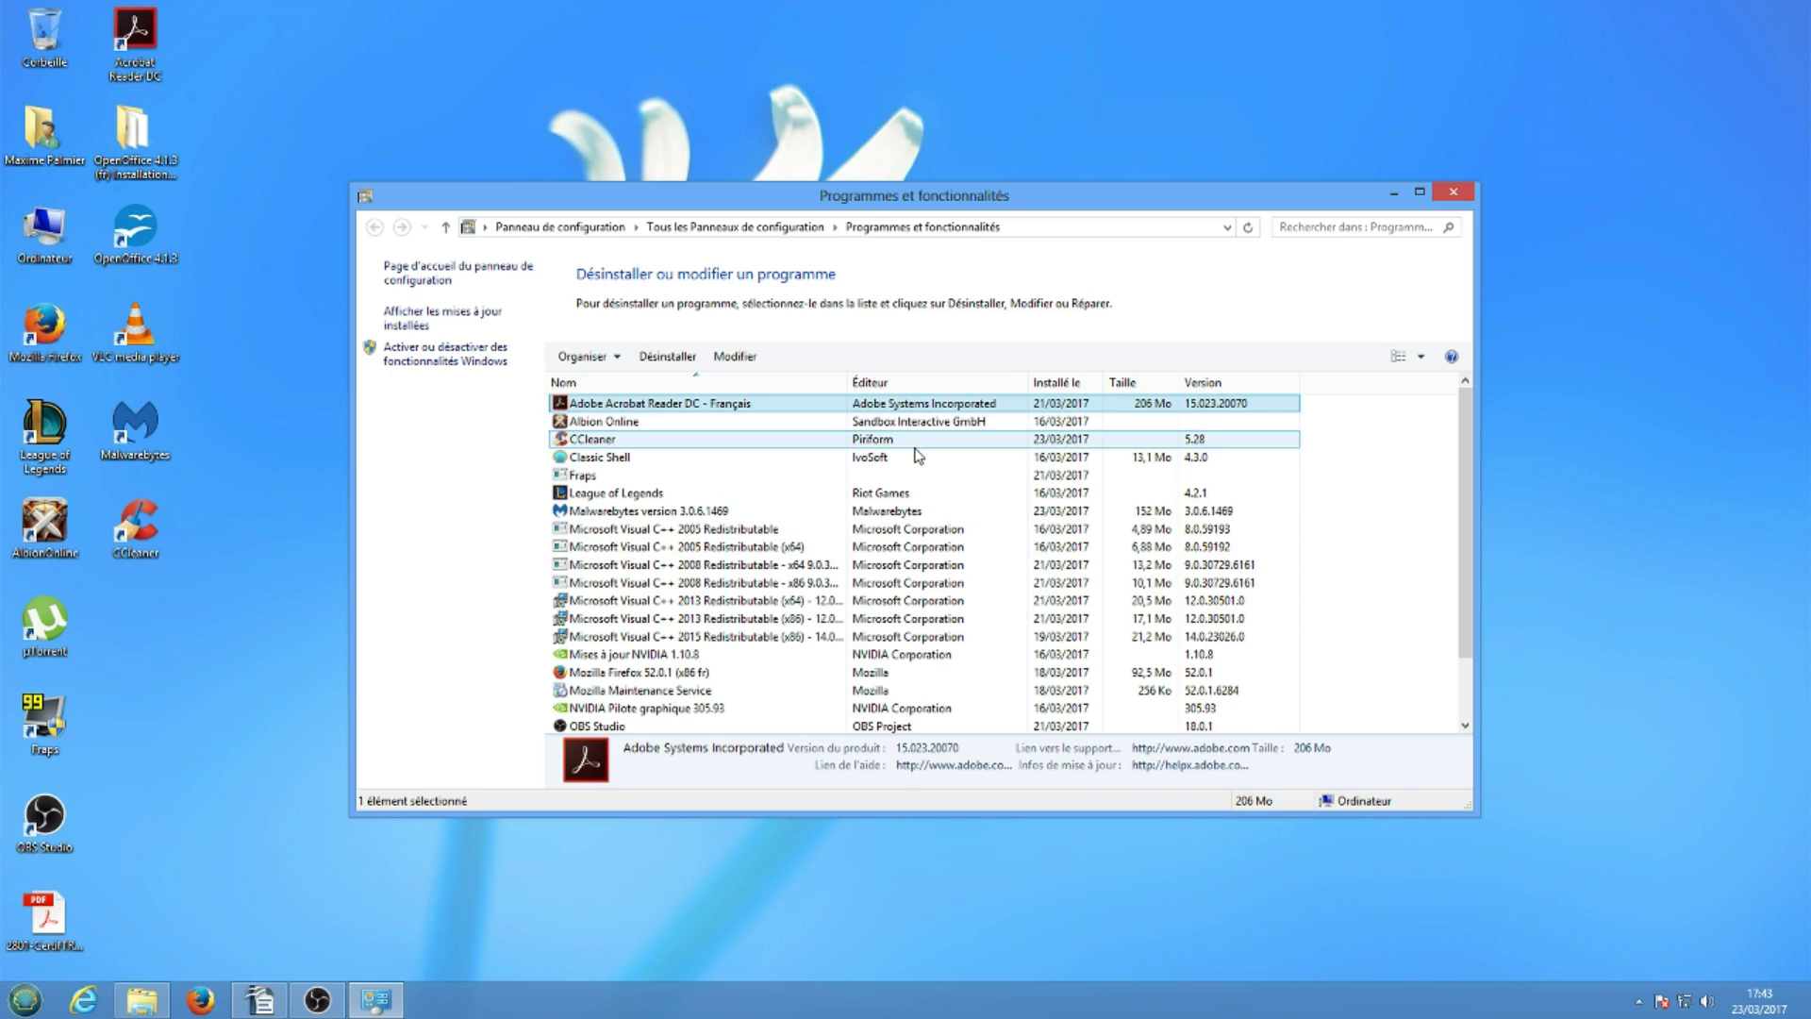
scroll(917, 457, "down", 1)
scroll(943, 518, "down", 1)
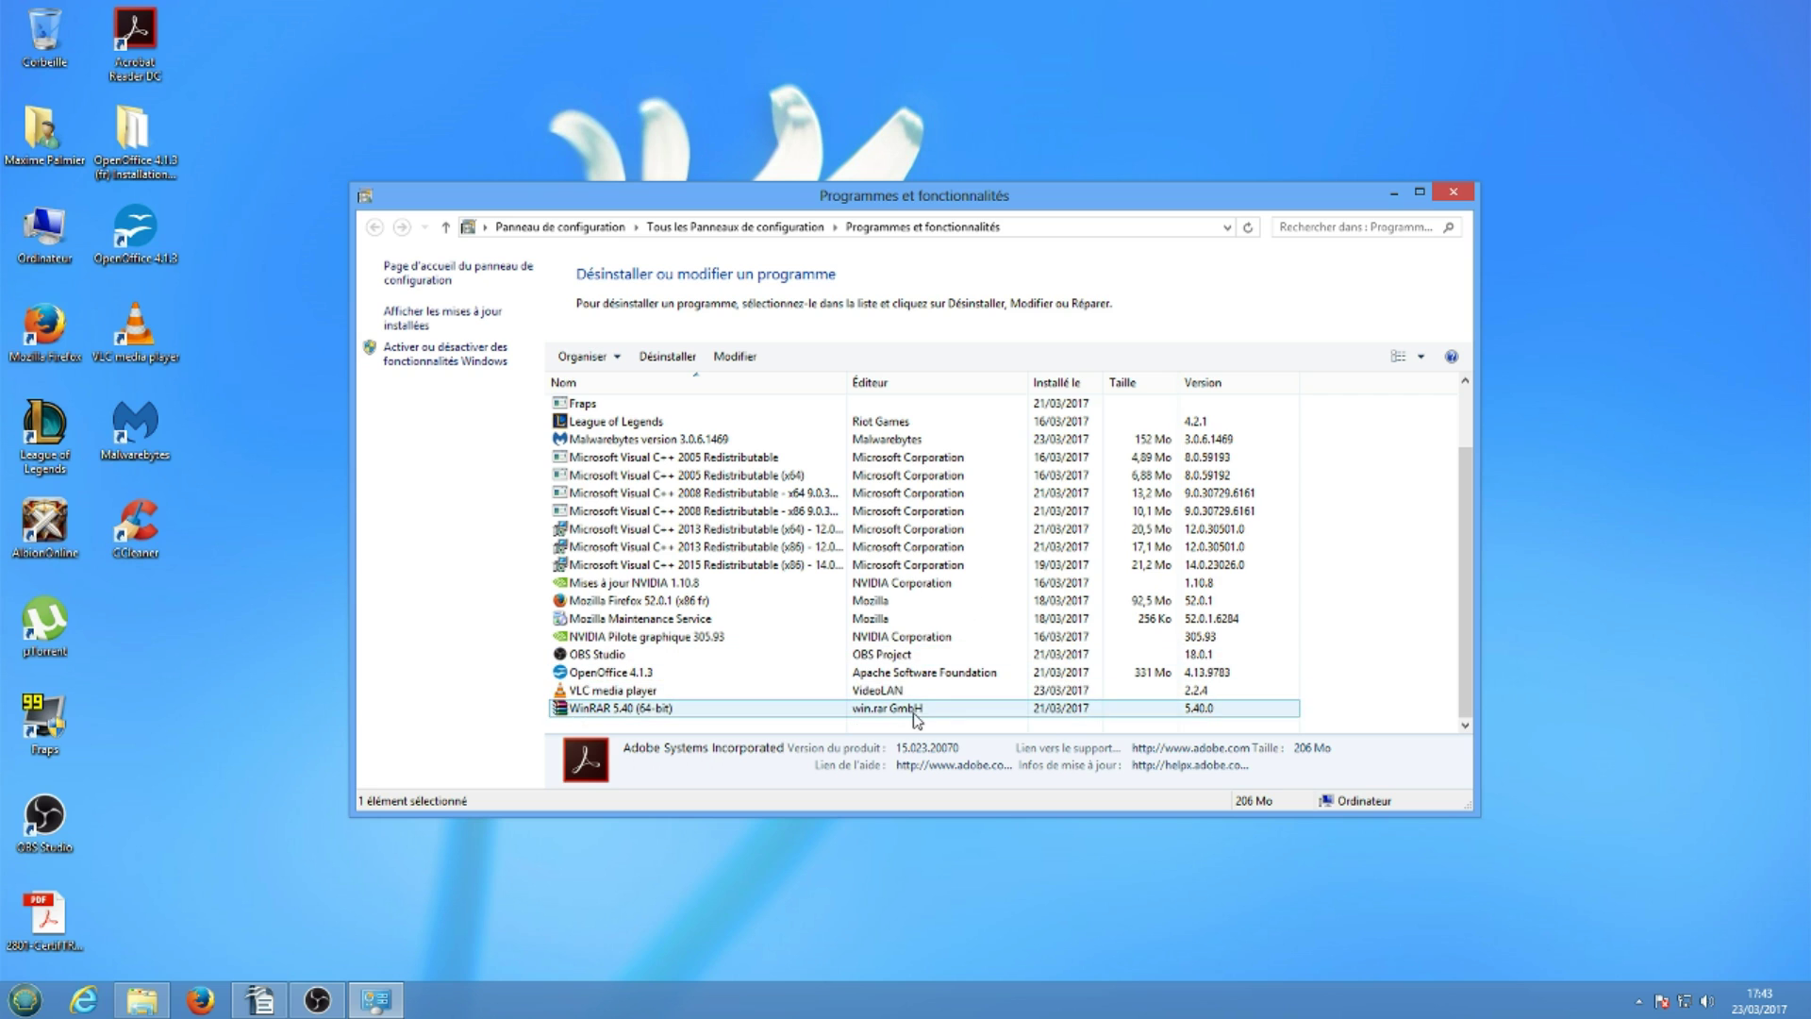
scroll(892, 533, "up", 2)
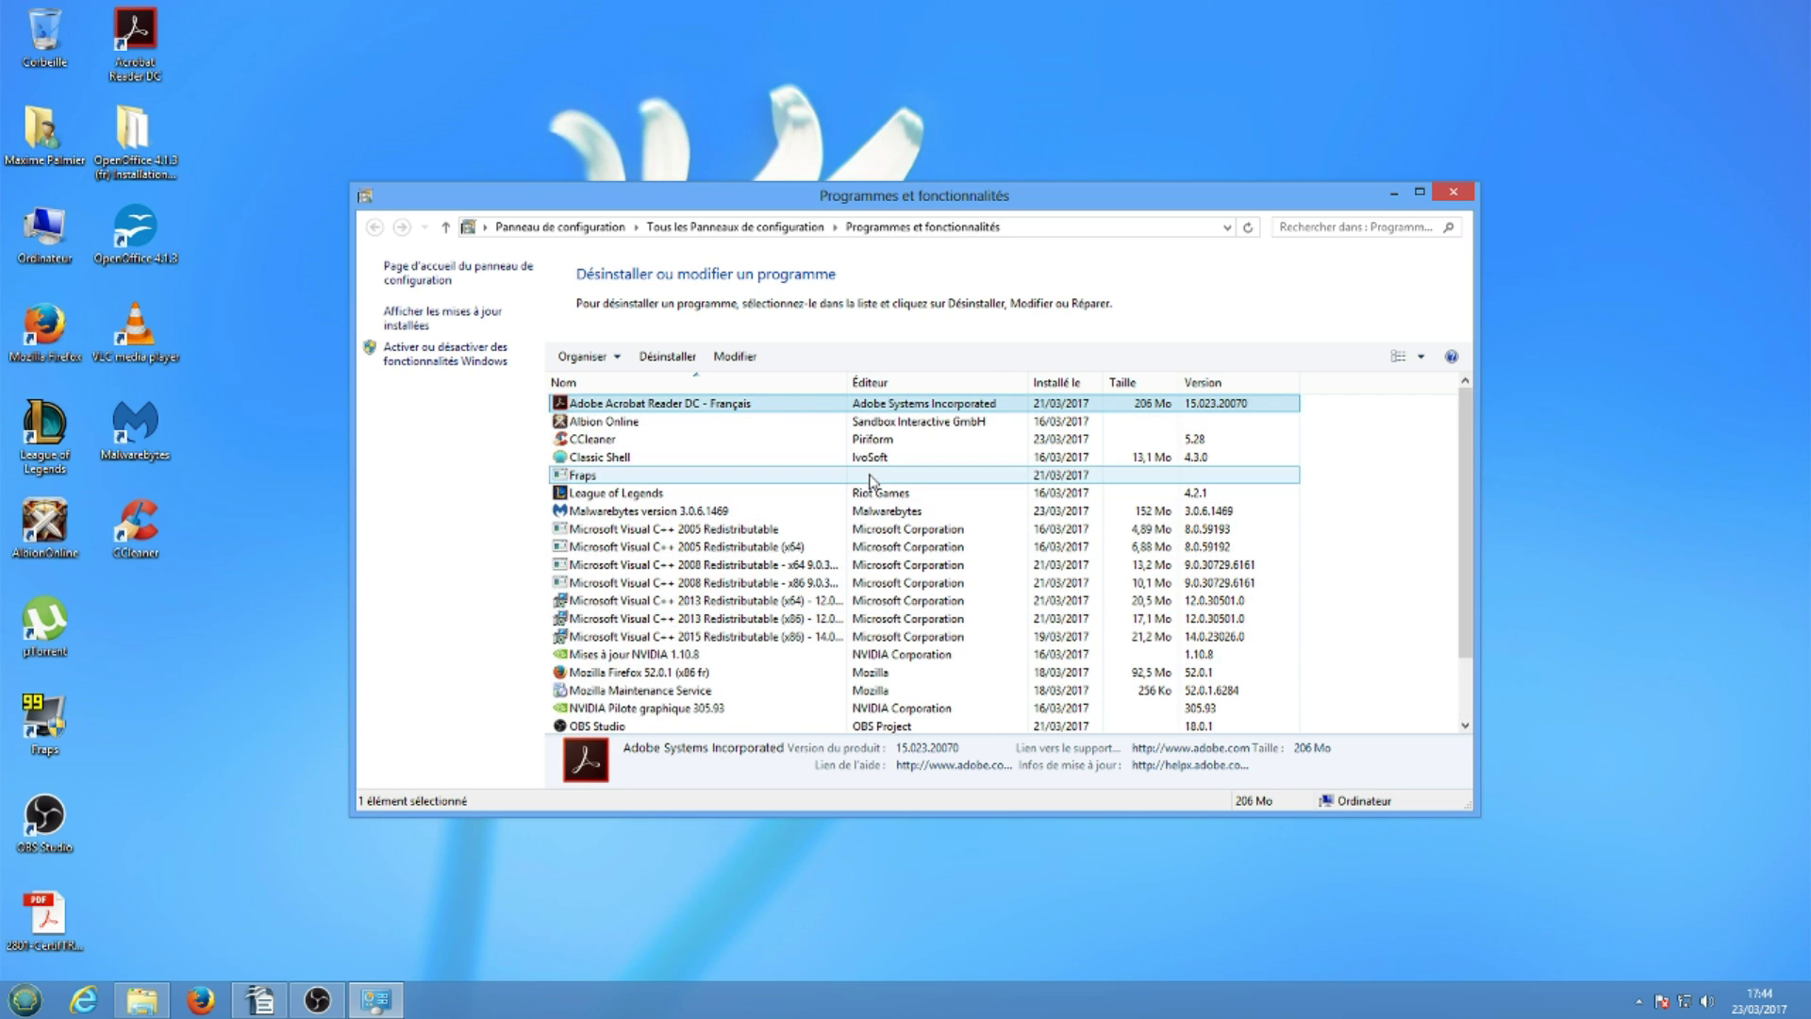
left_click(871, 479)
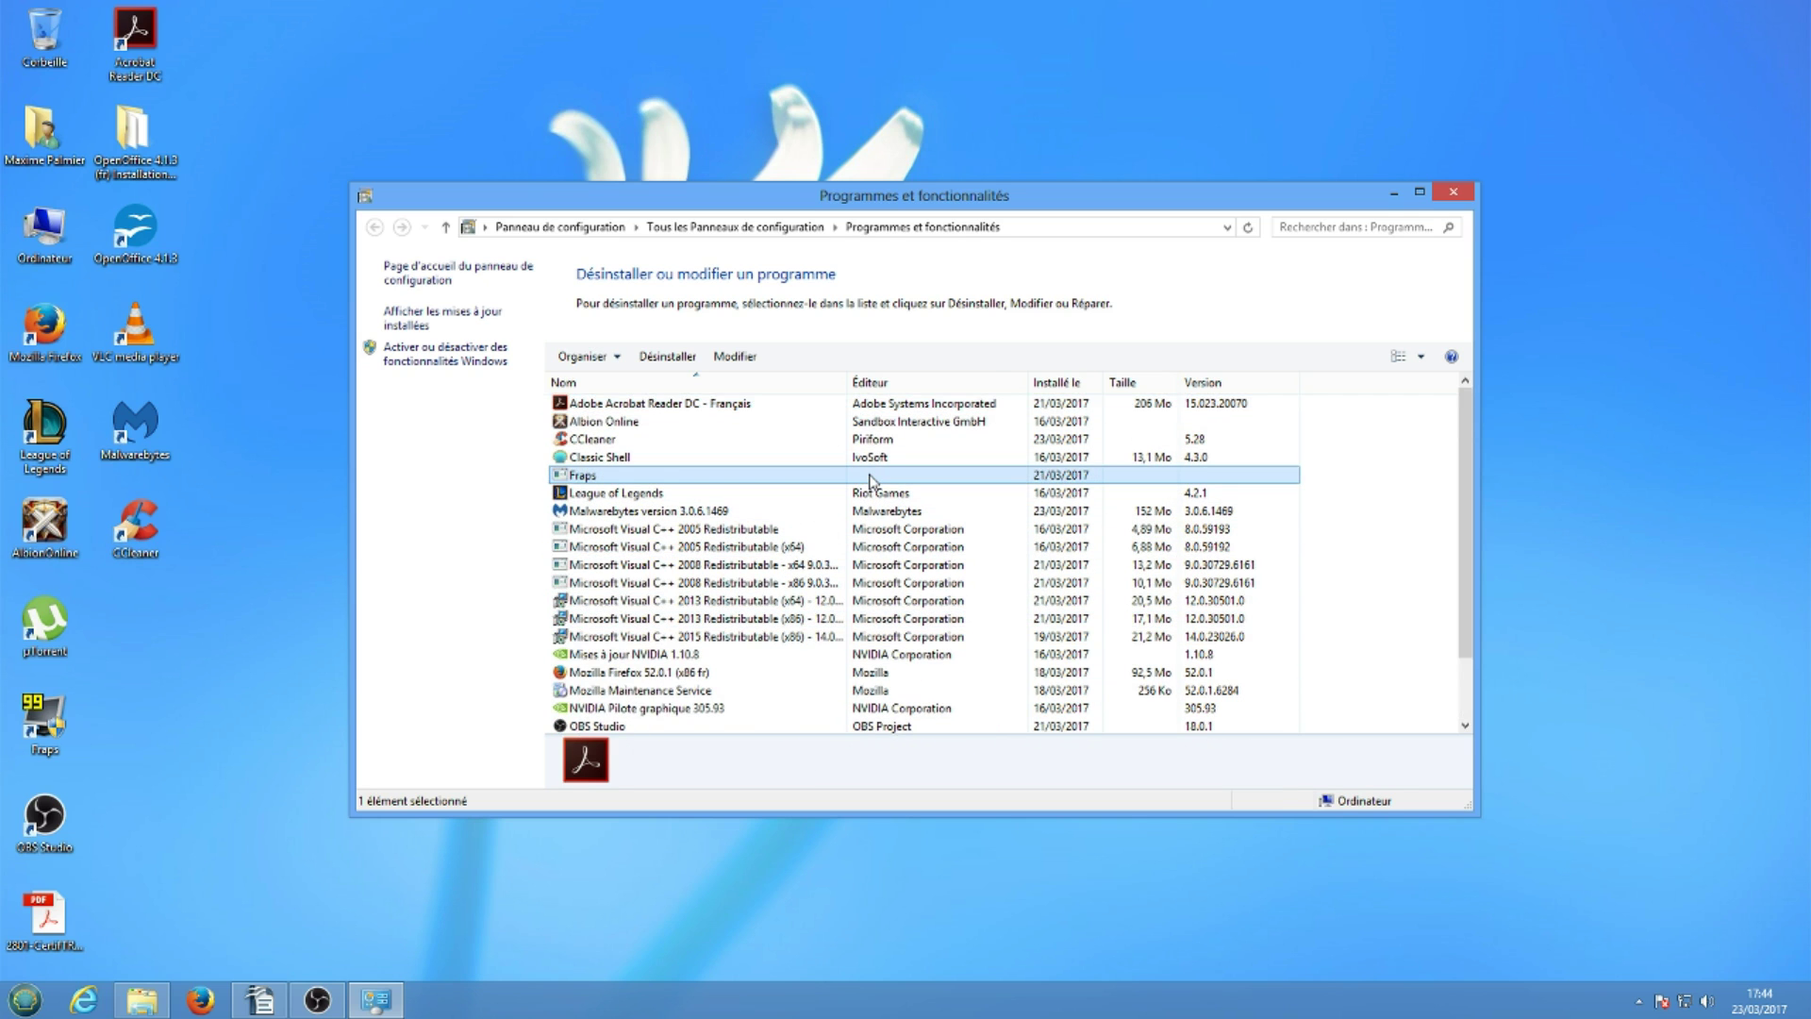
left_click(639, 409)
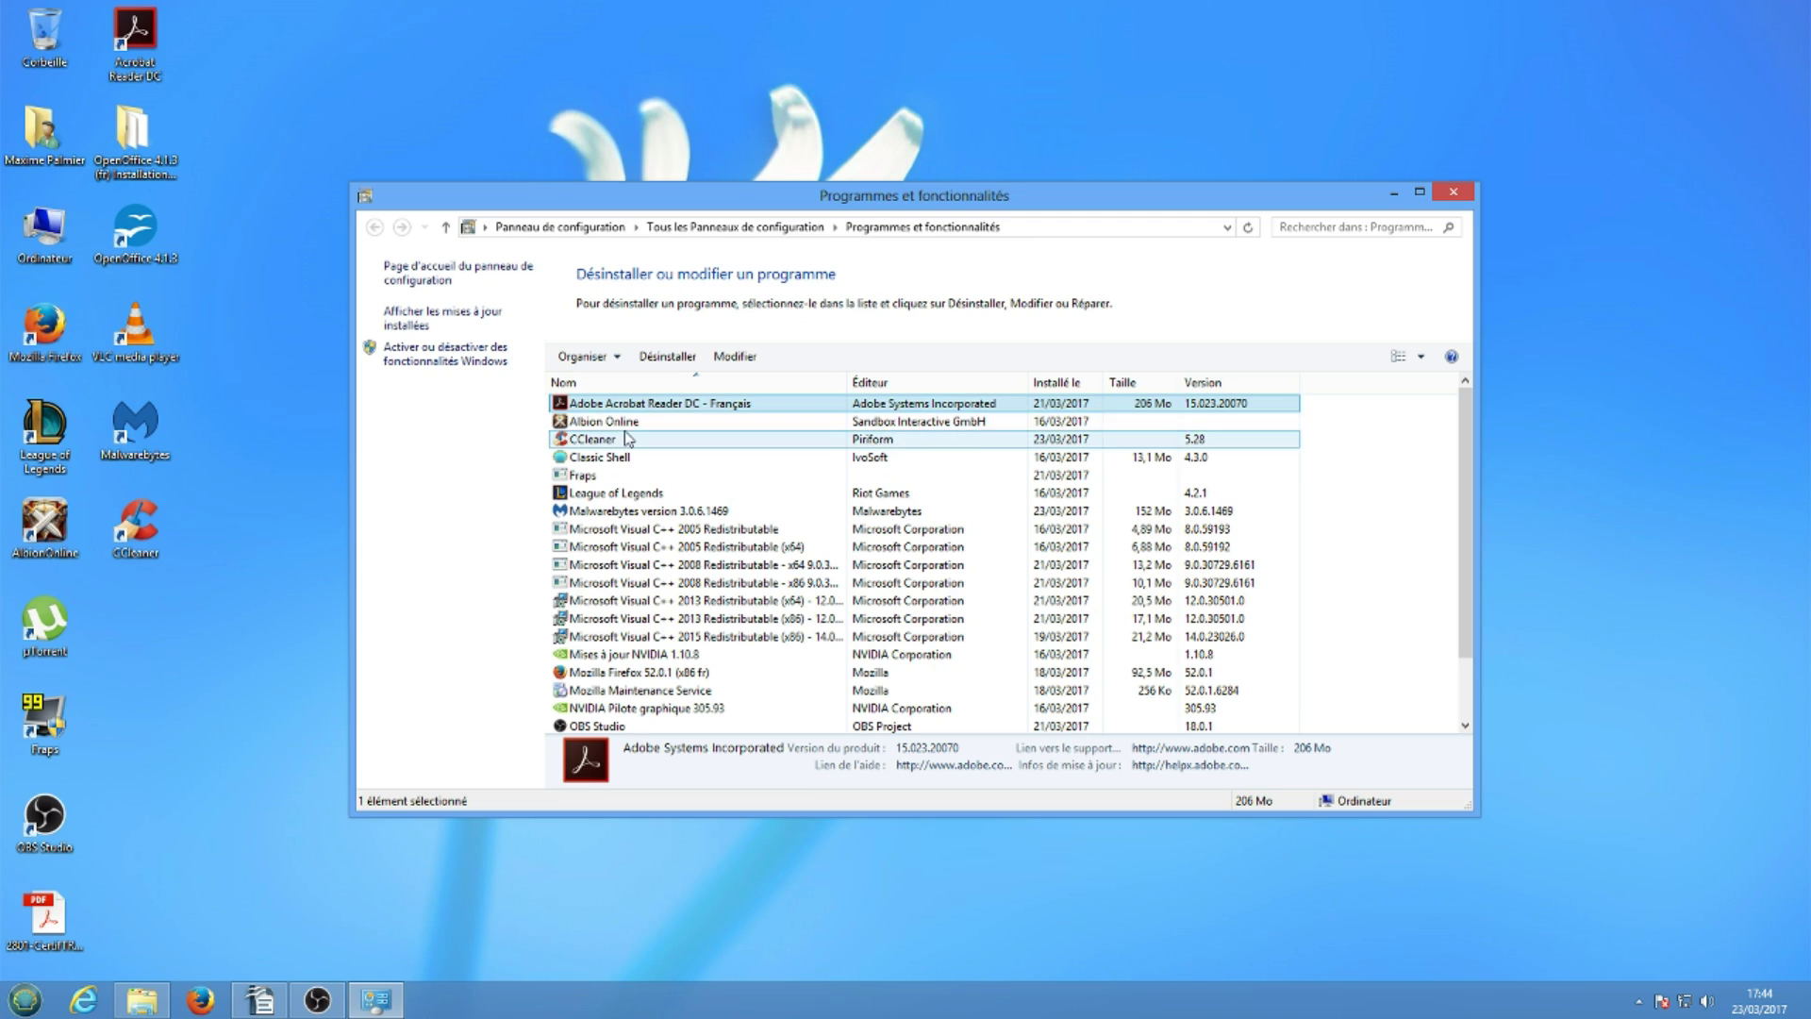
left_click(660, 439)
left_click(665, 421)
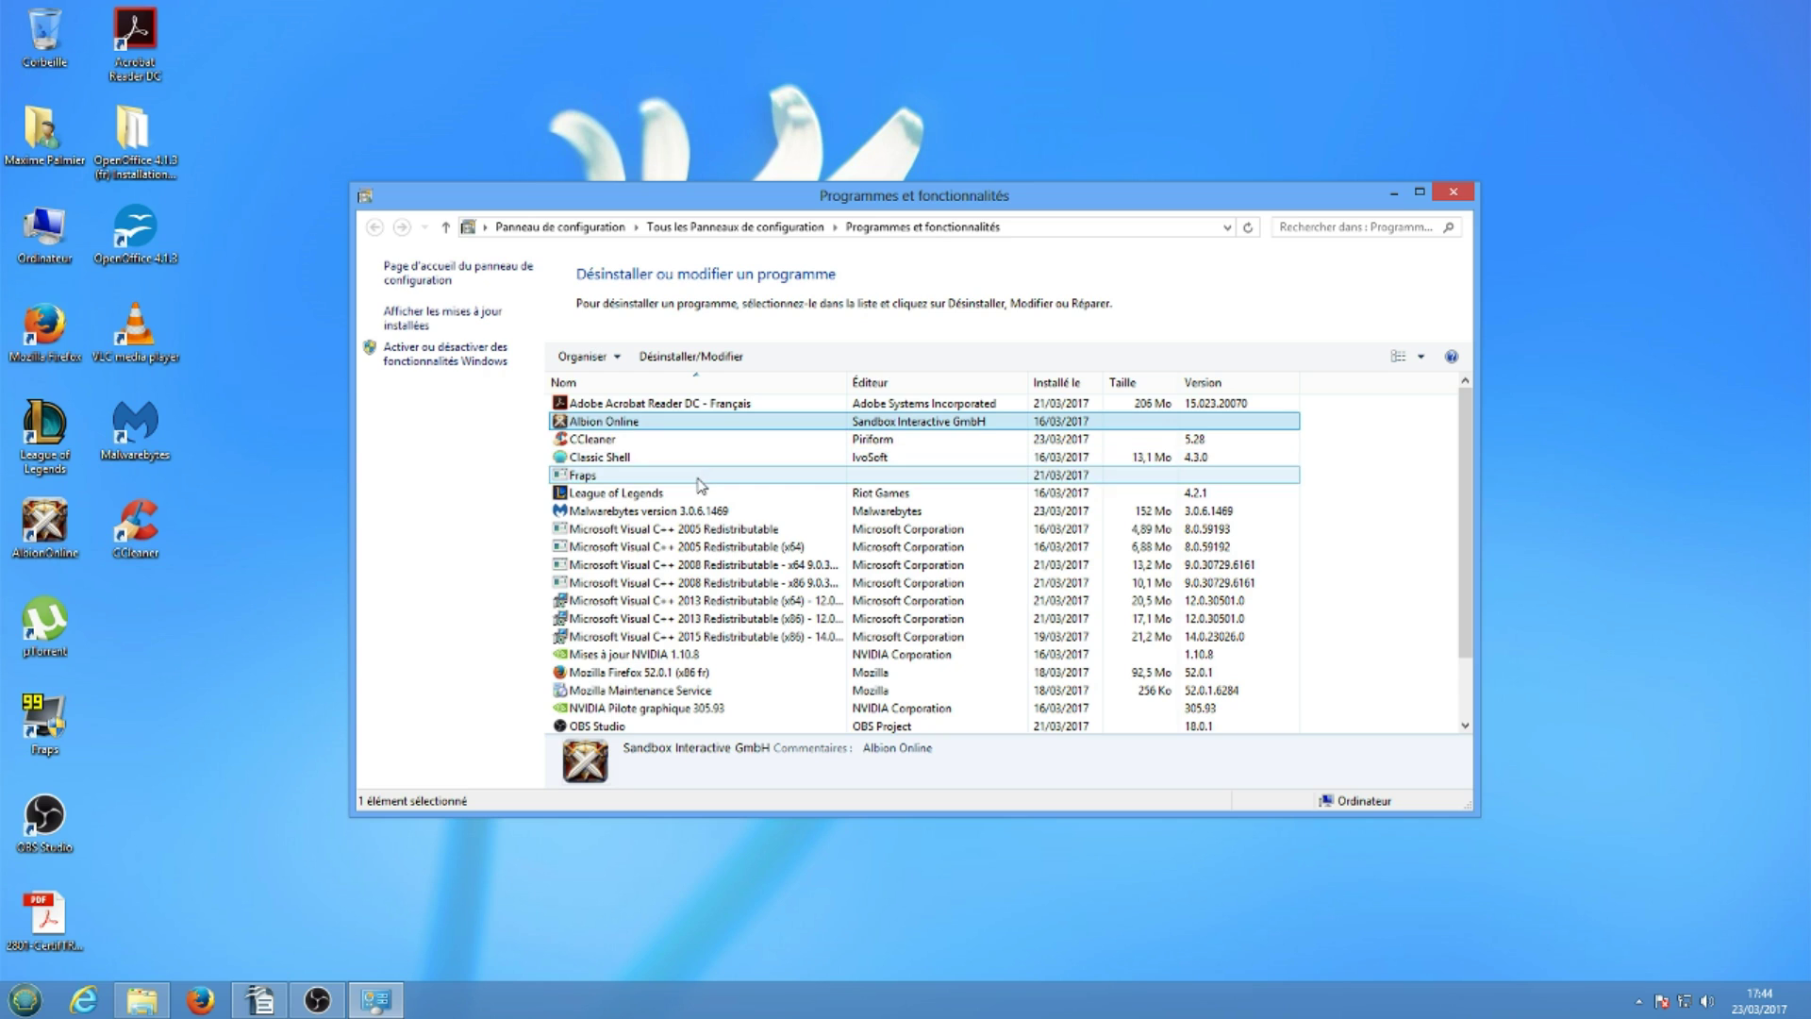
left_click(895, 475)
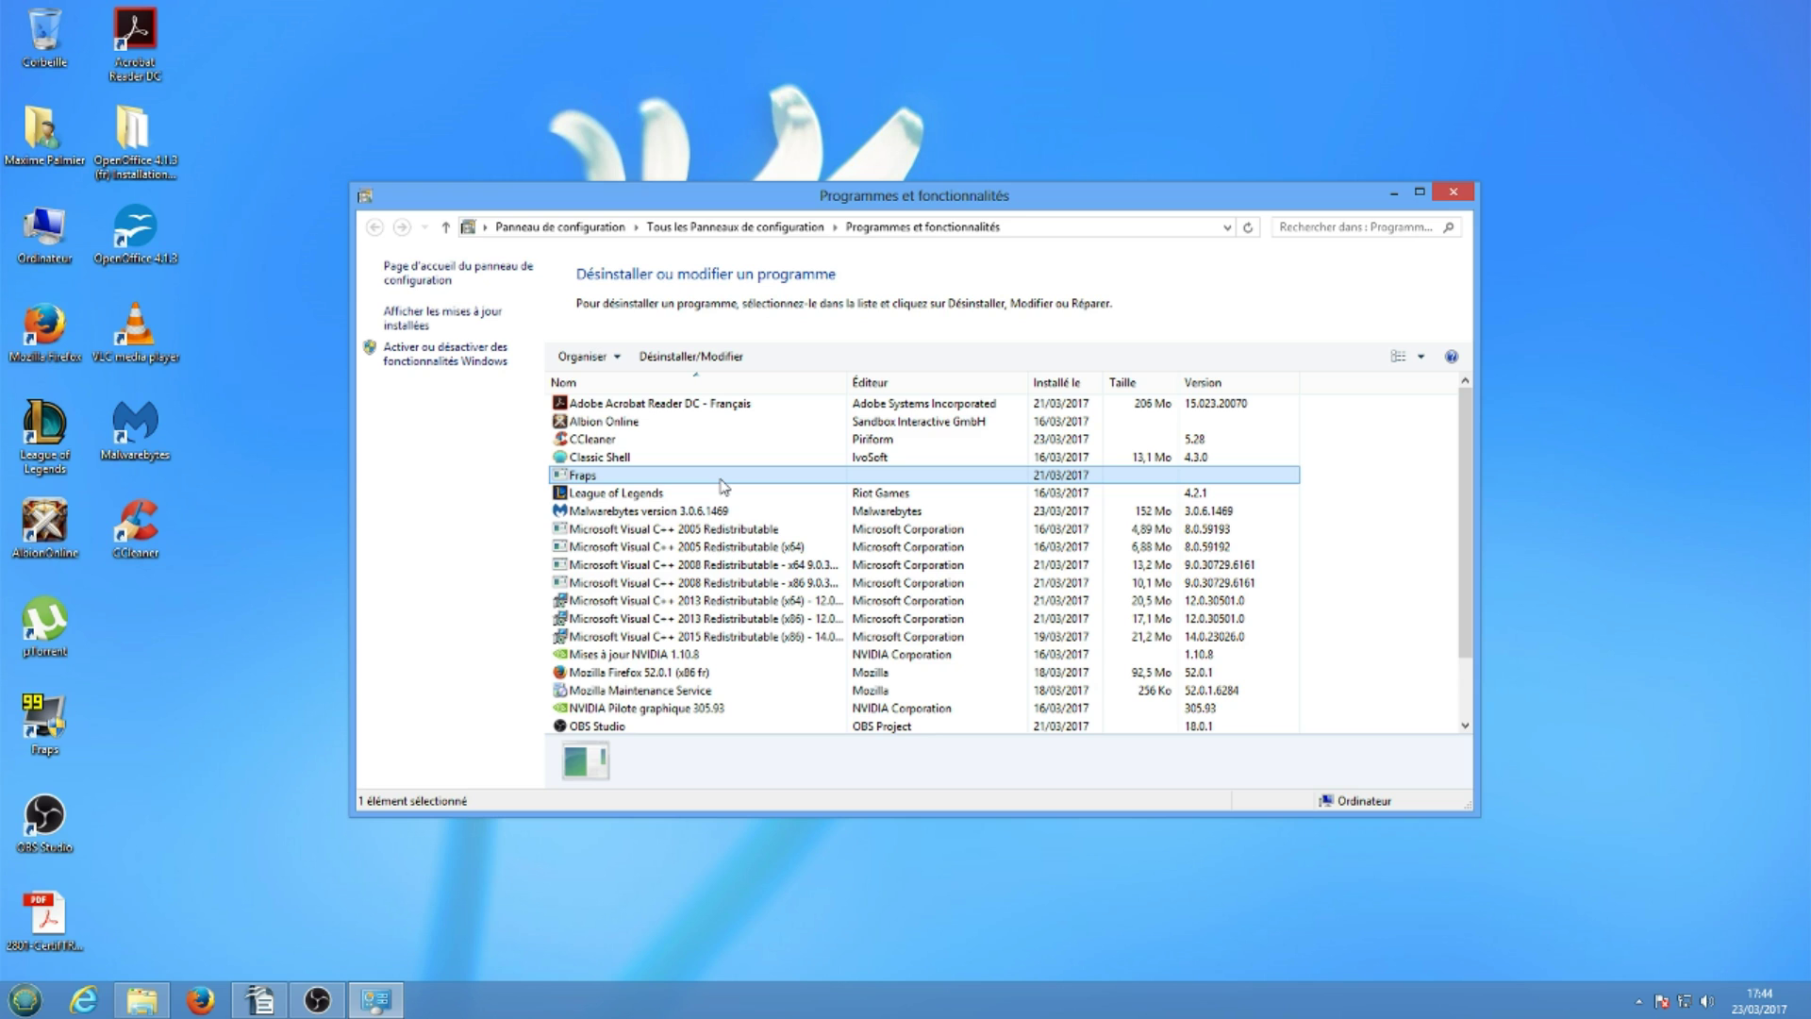
scroll(722, 486, "down", 1)
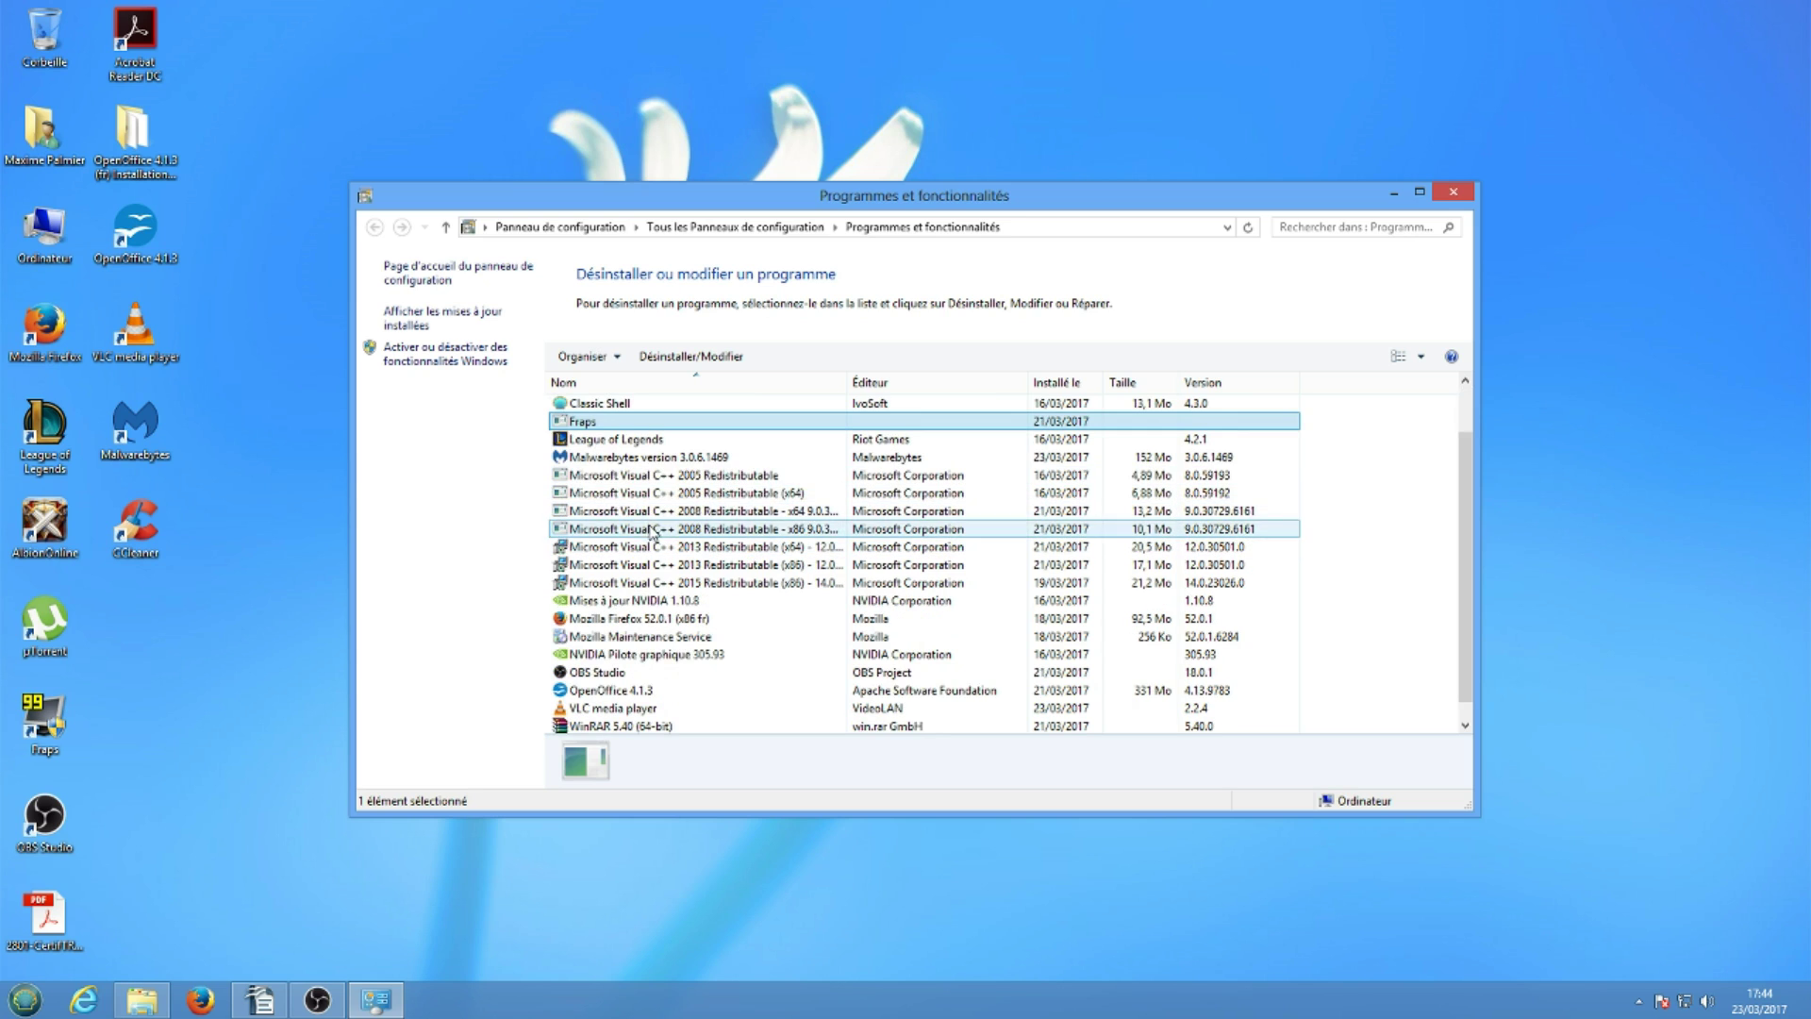
left_click(658, 479)
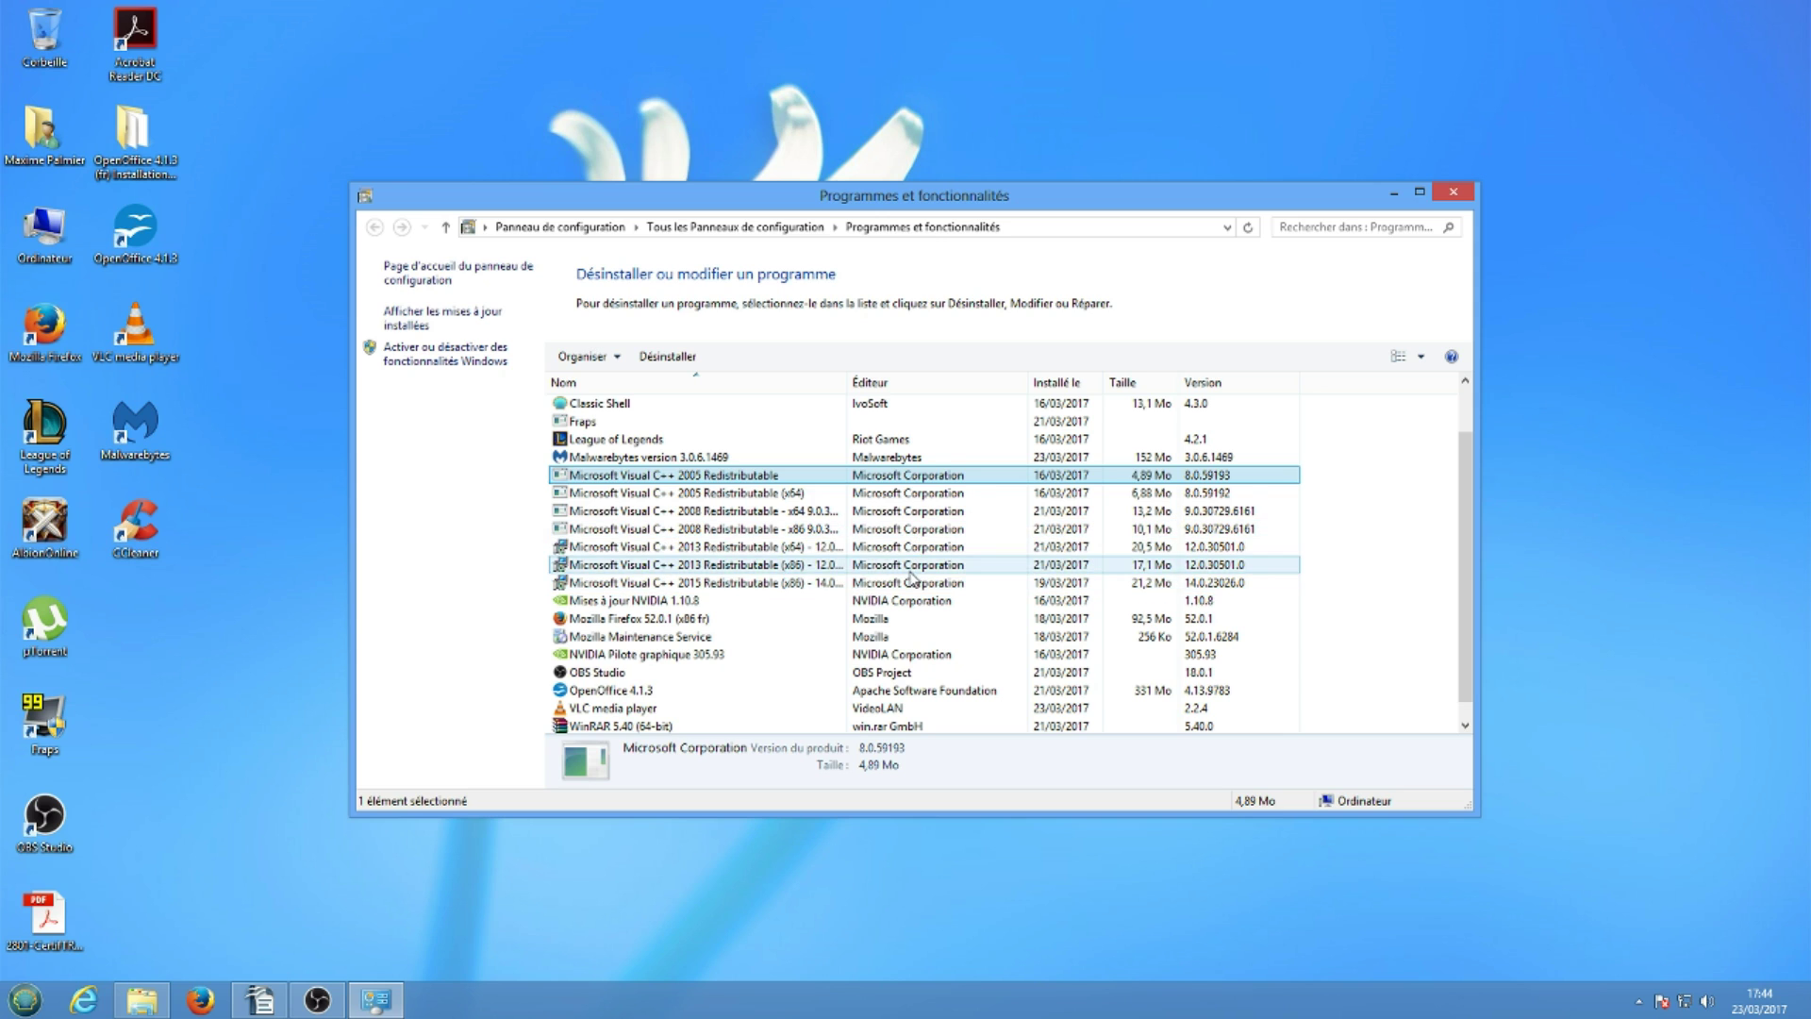
scroll(913, 575, "down", 1)
scroll(912, 578, "up", 2)
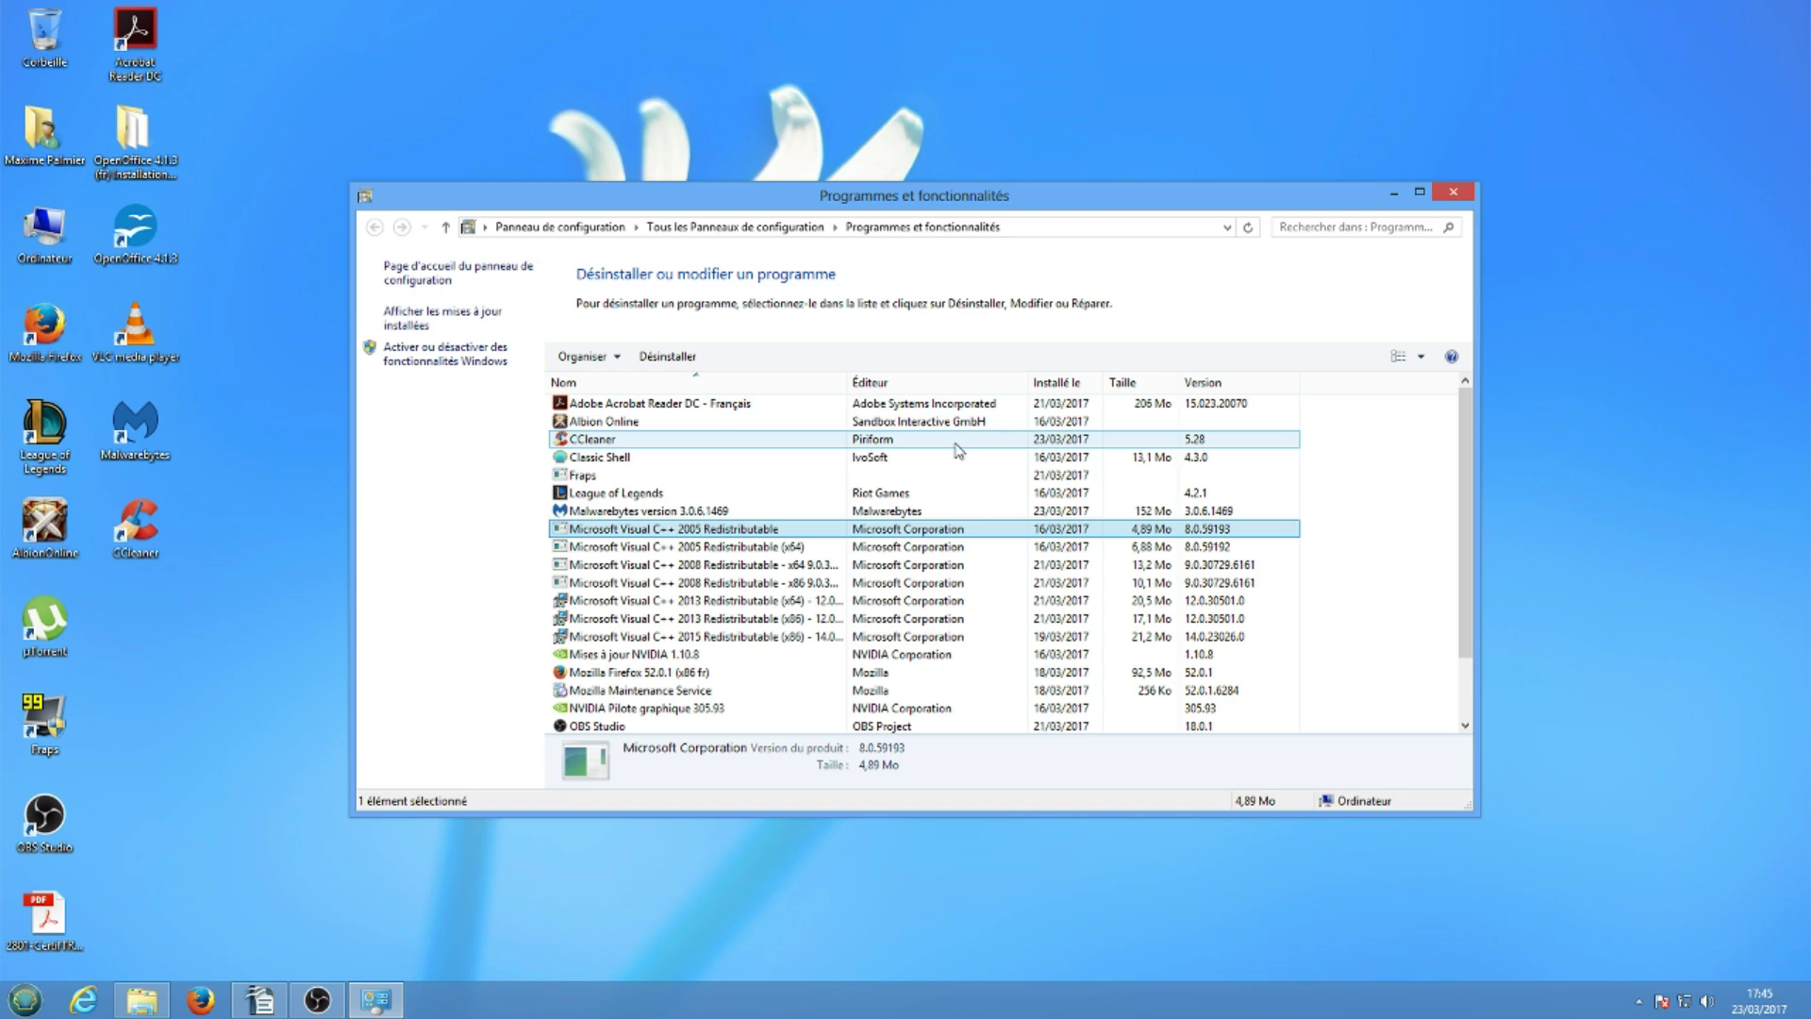
left_click(587, 475)
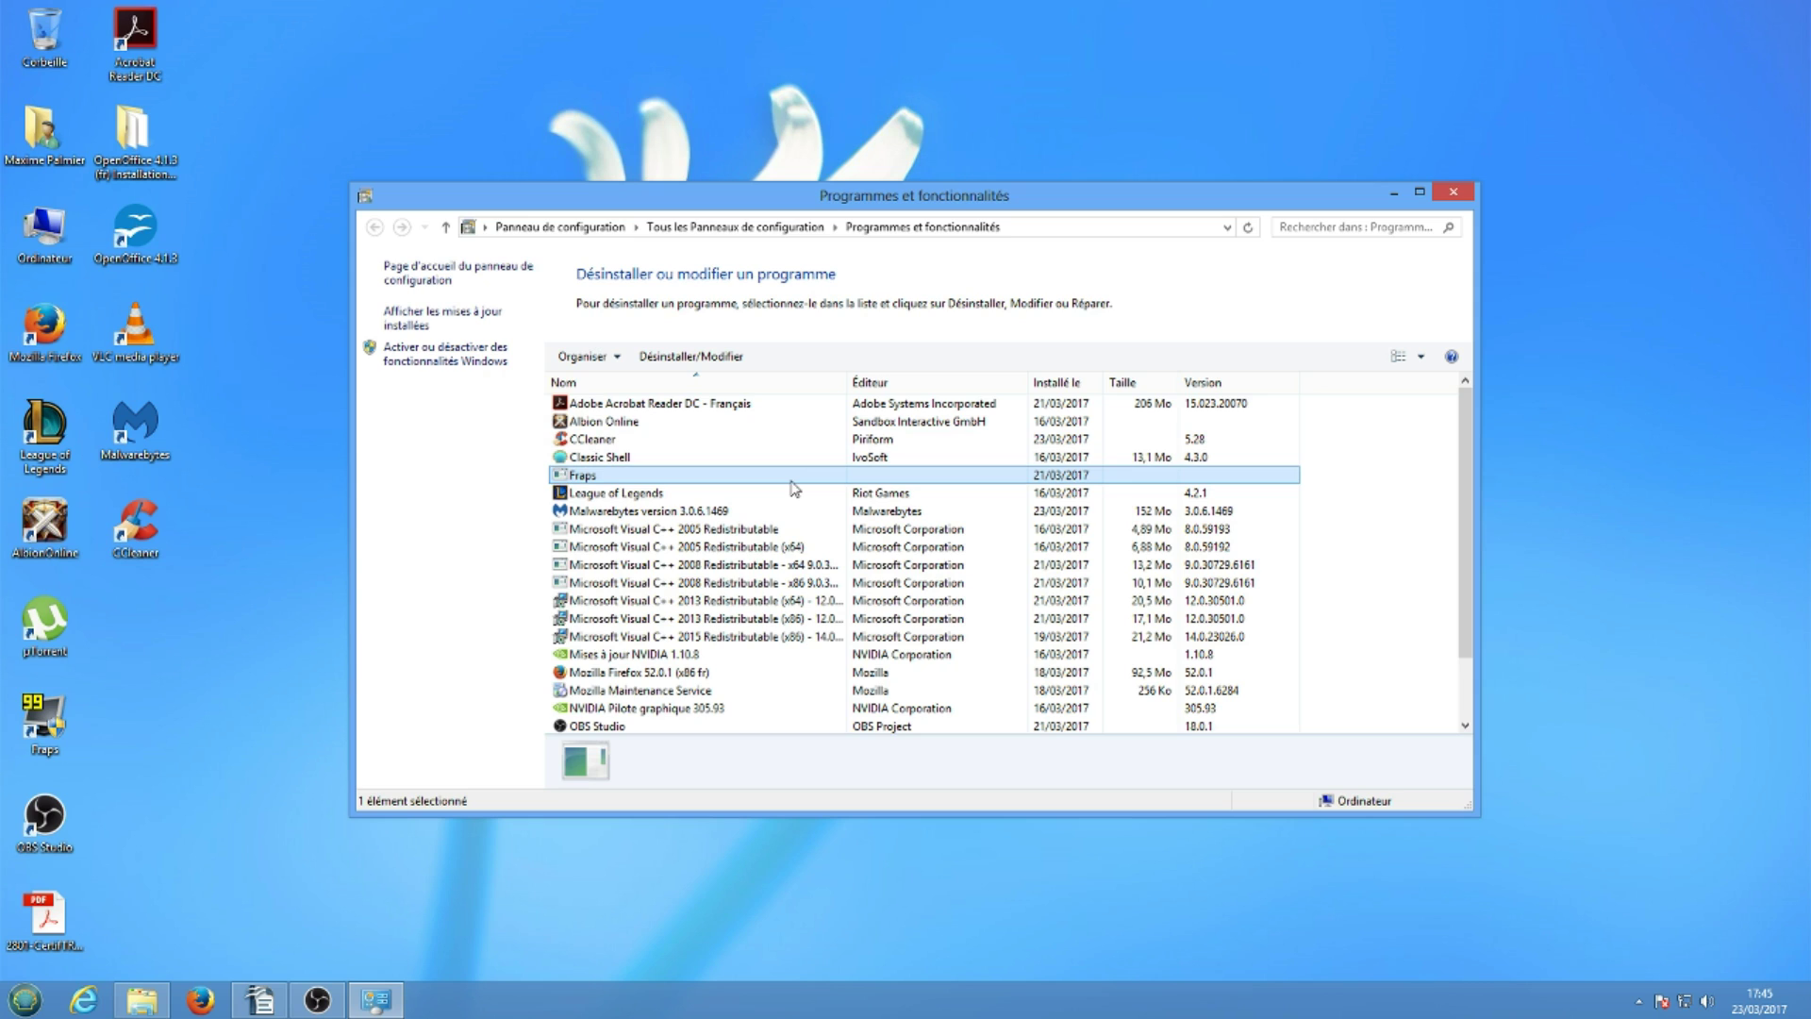
scroll(792, 488, "down", 2)
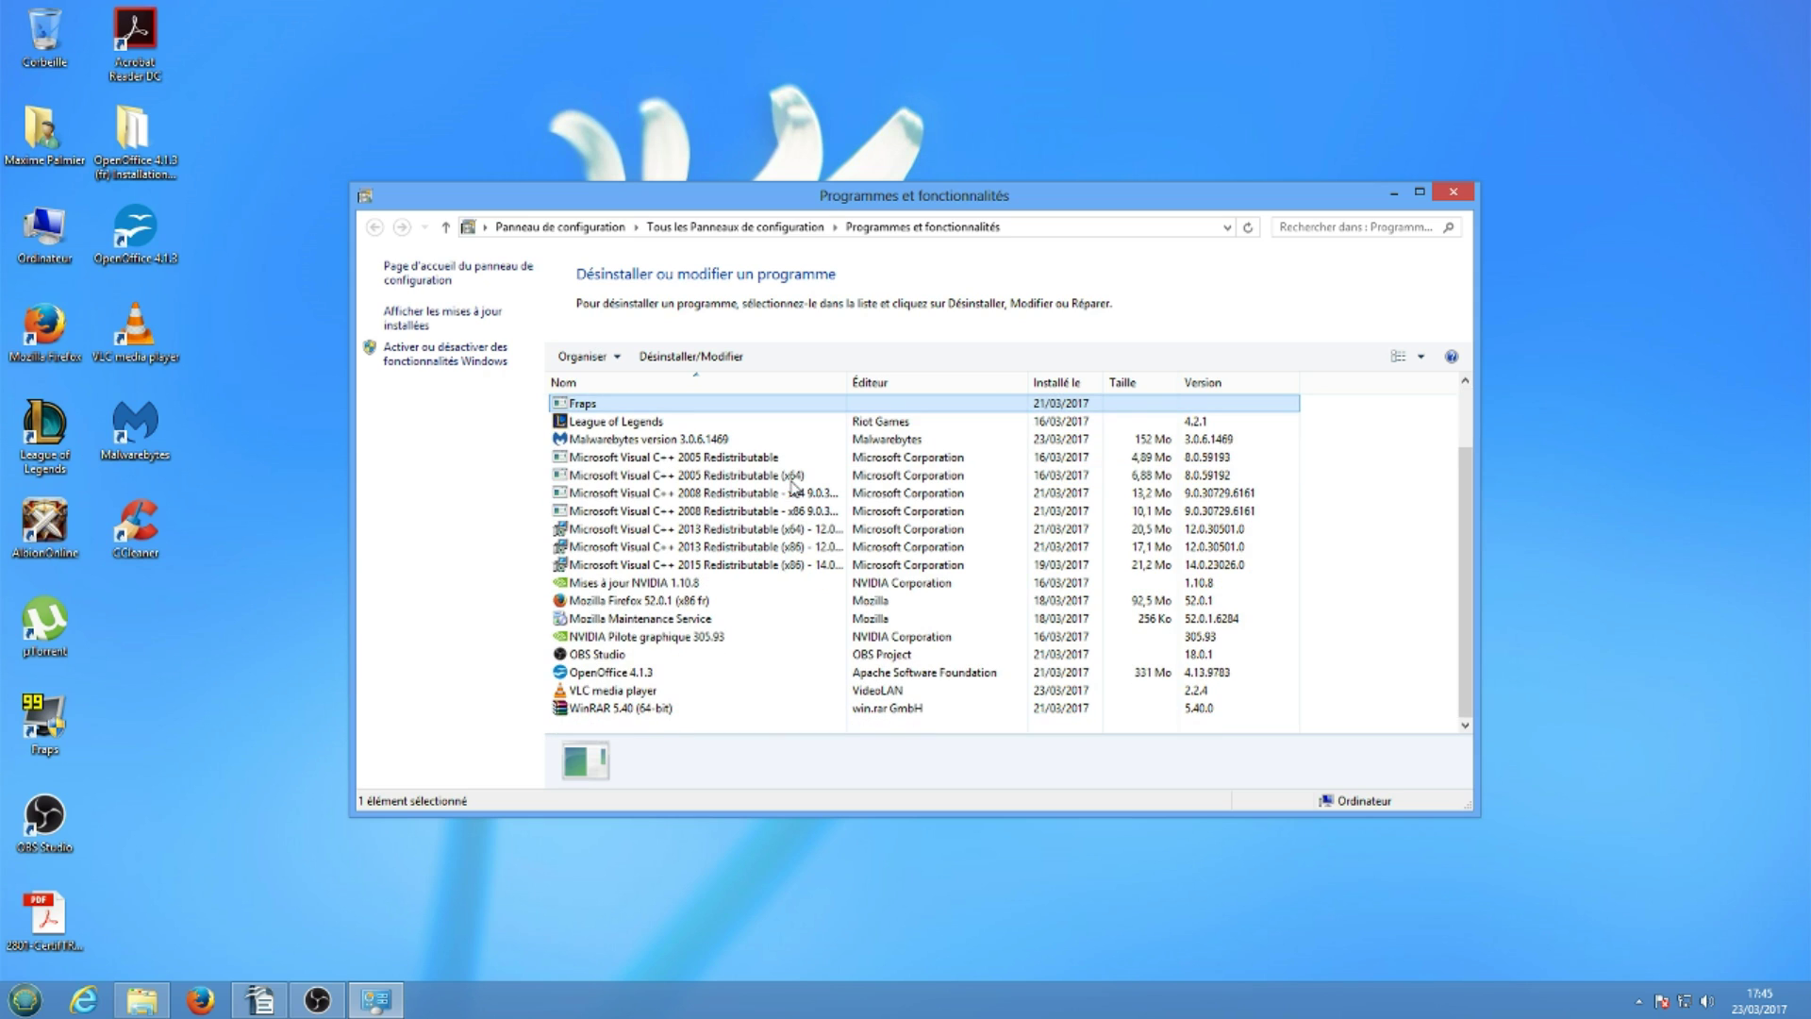
scroll(794, 488, "up", 2)
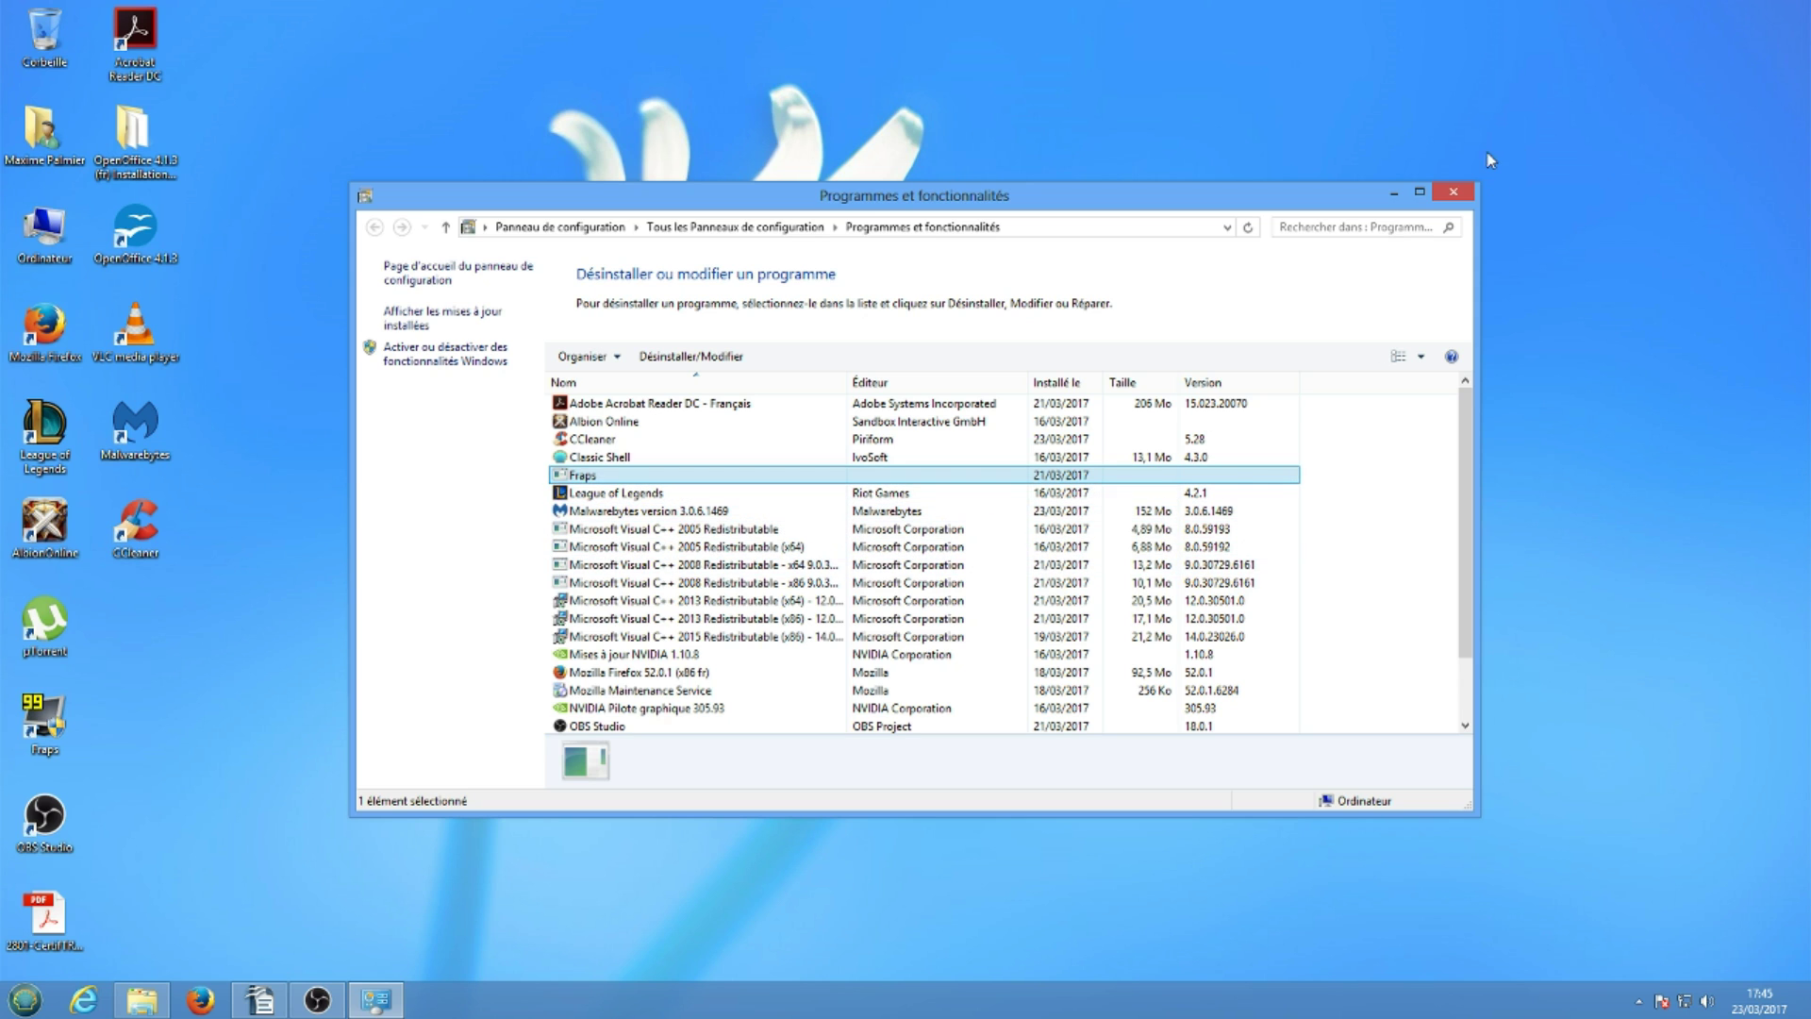
left_click(1454, 192)
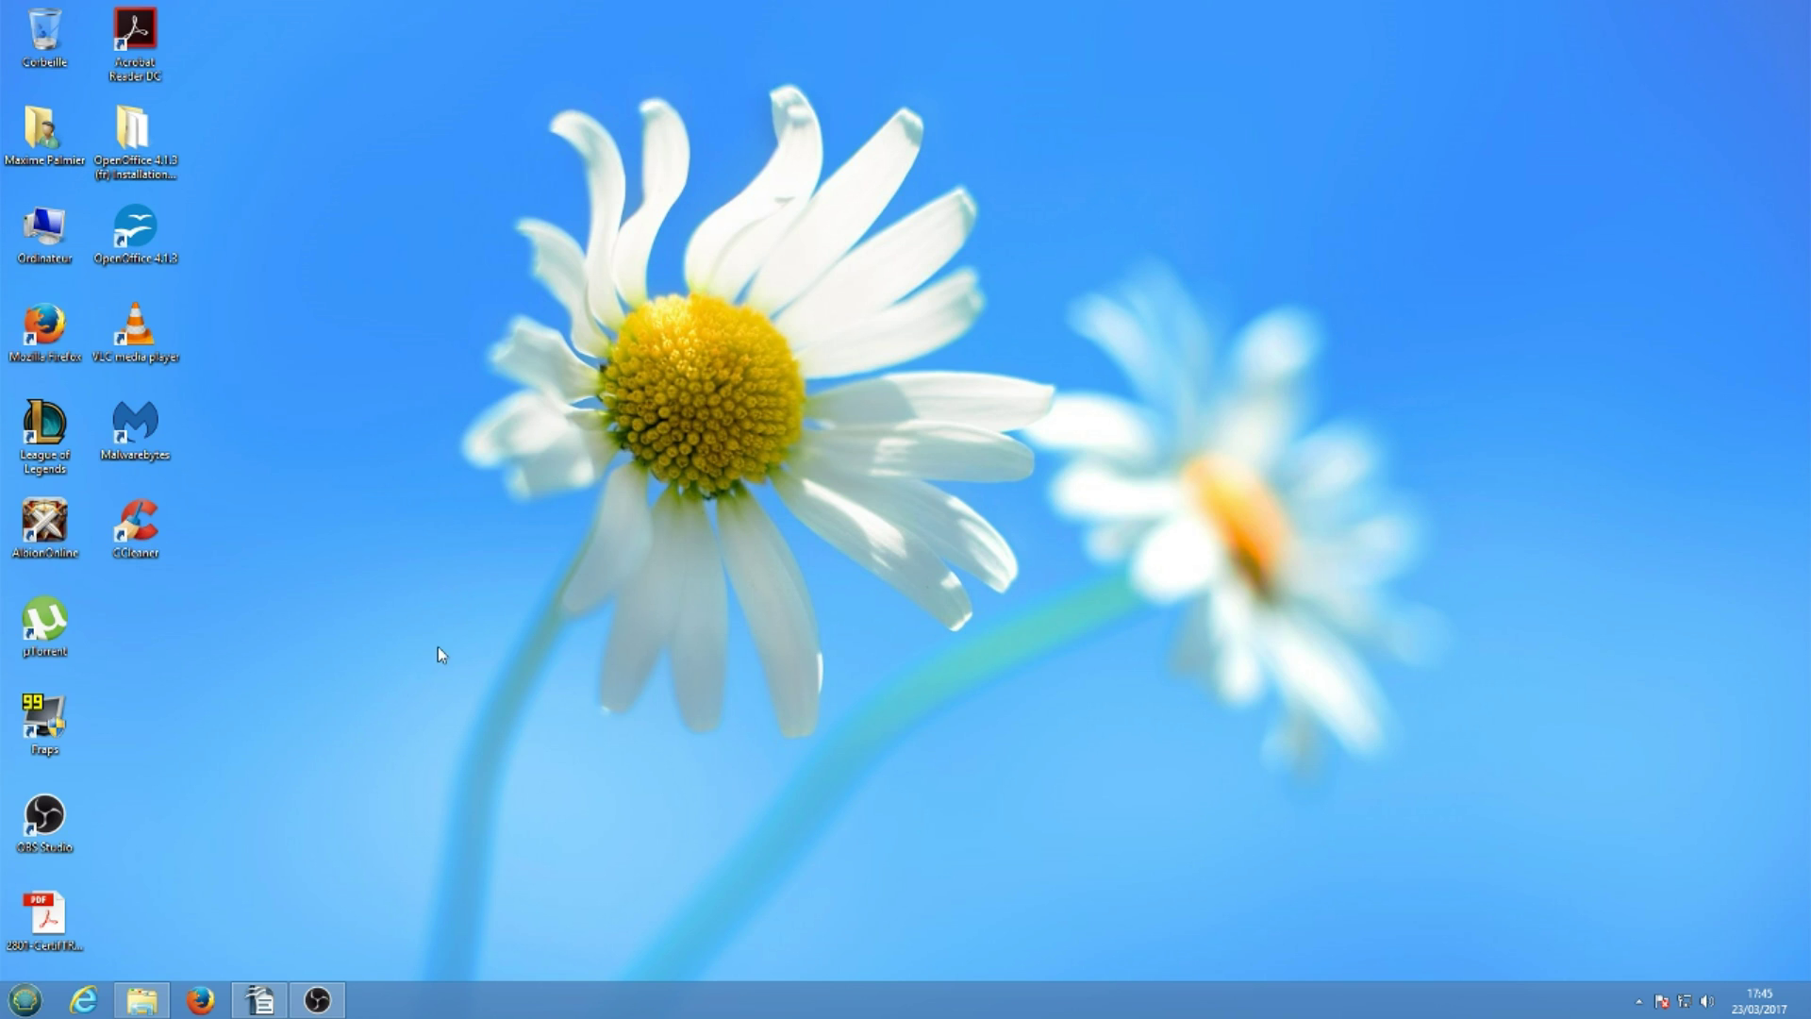
Step: Open a new Firefox window on the start page and close the extra Firefox window that is still open
left_click(199, 1000)
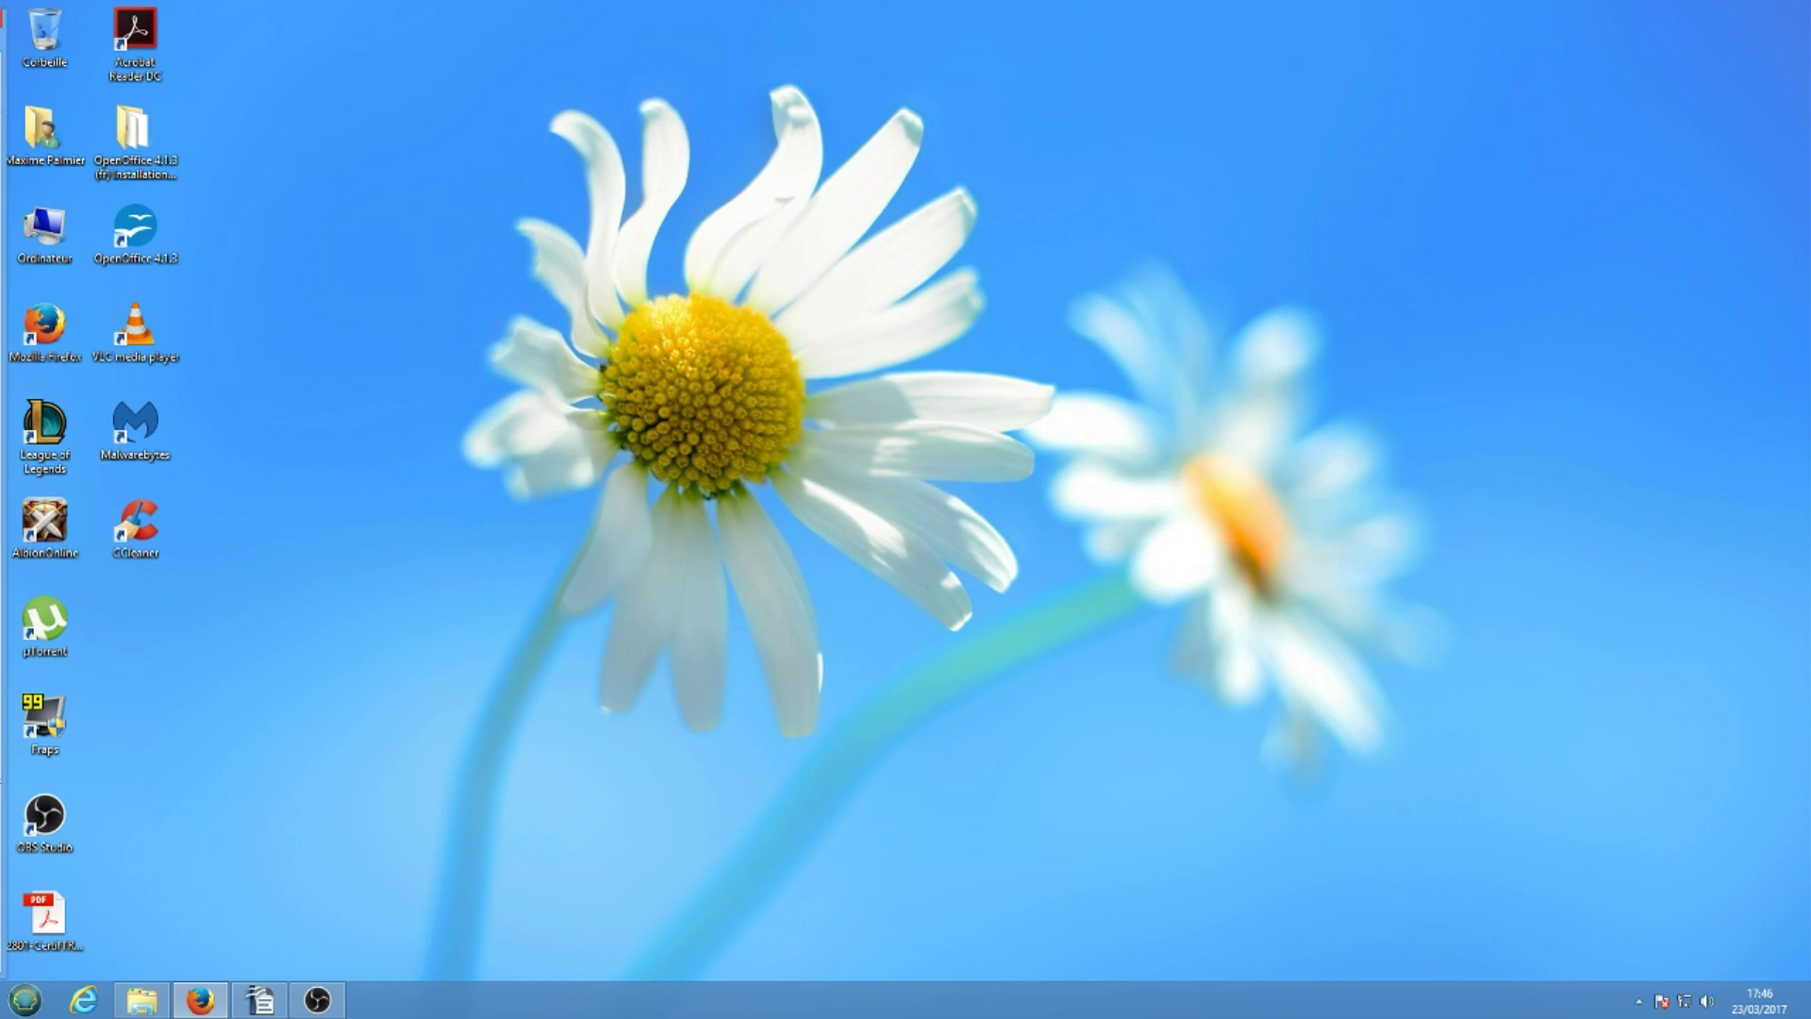
right_click(200, 1000)
left_click(215, 928)
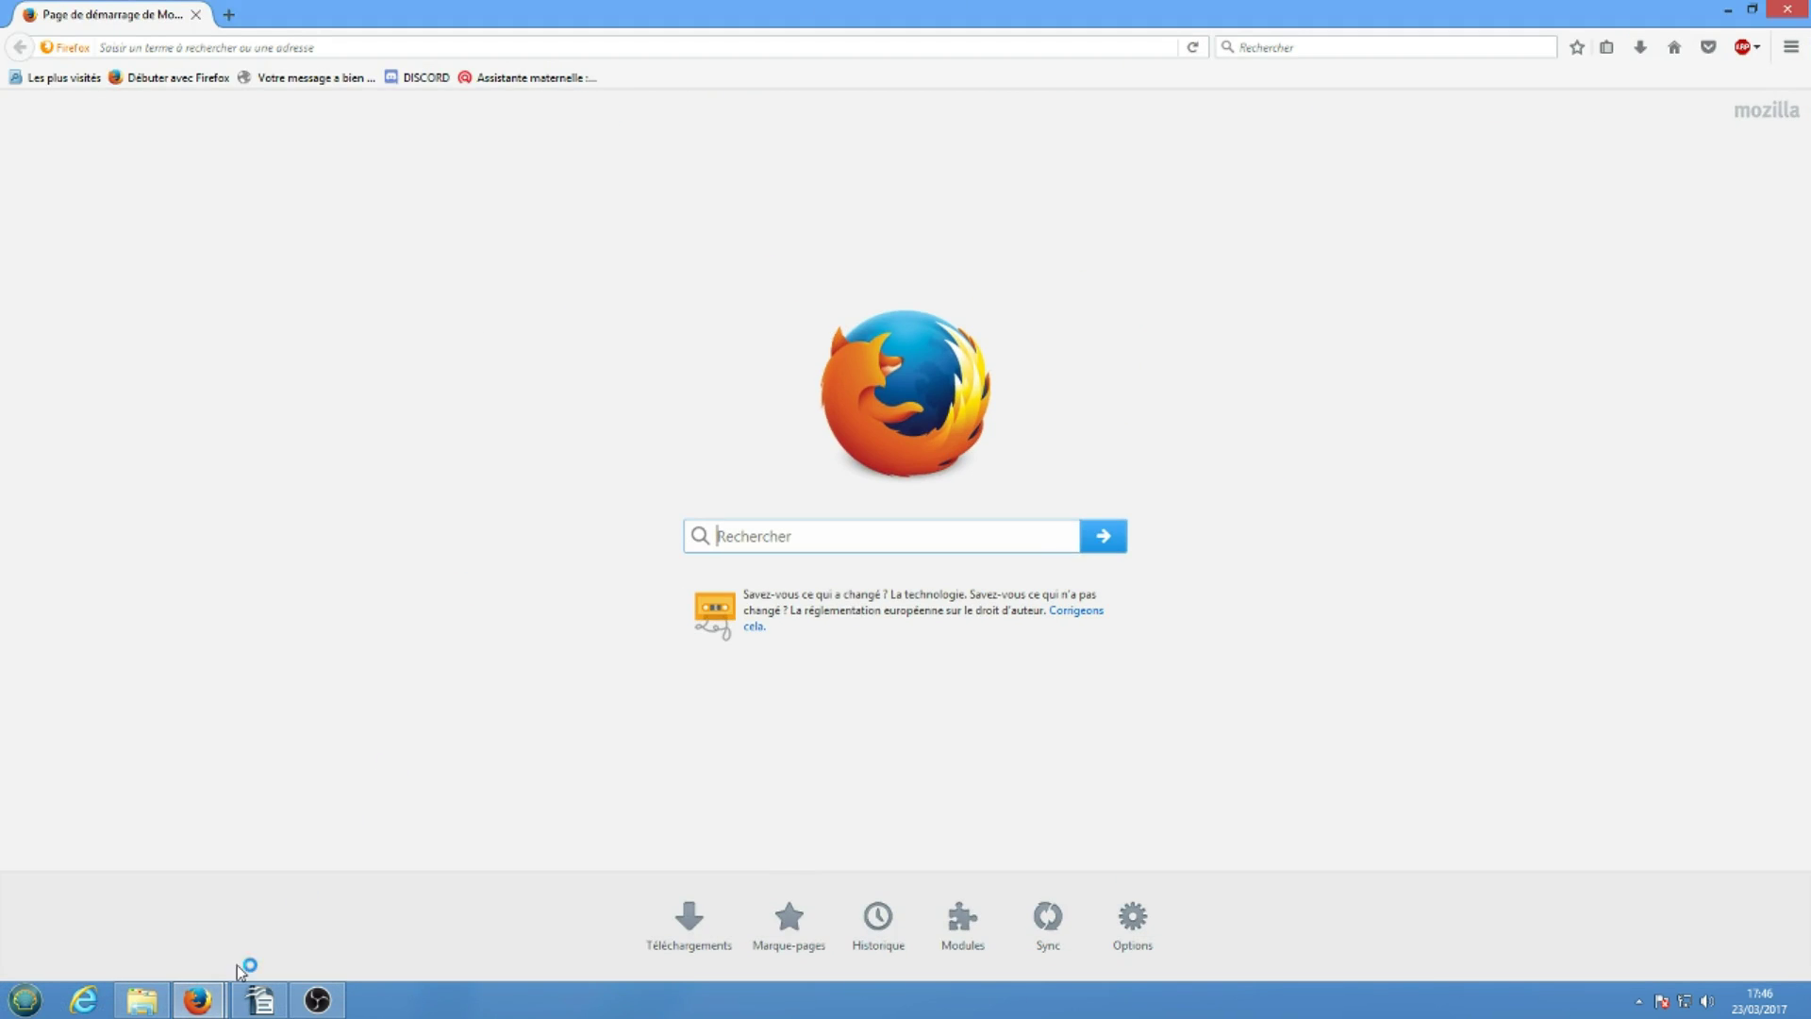
mouse_move(212, 998)
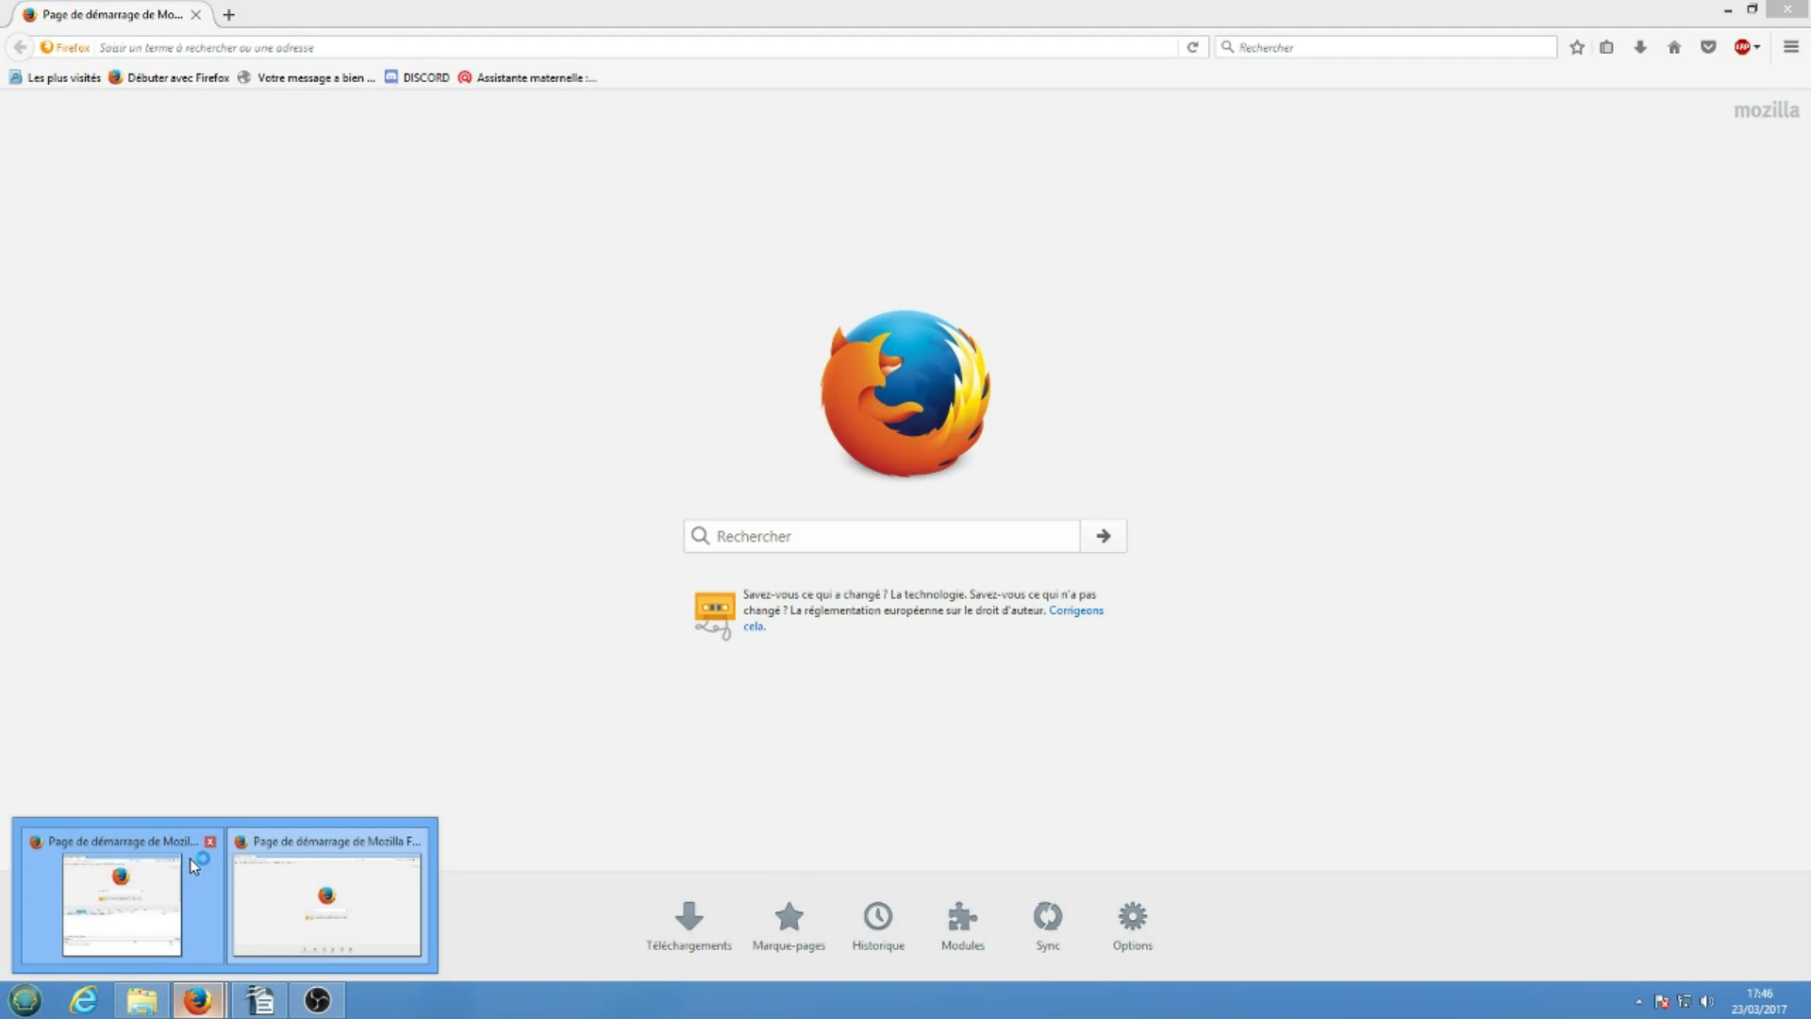
left_click(202, 836)
left_click(225, 900)
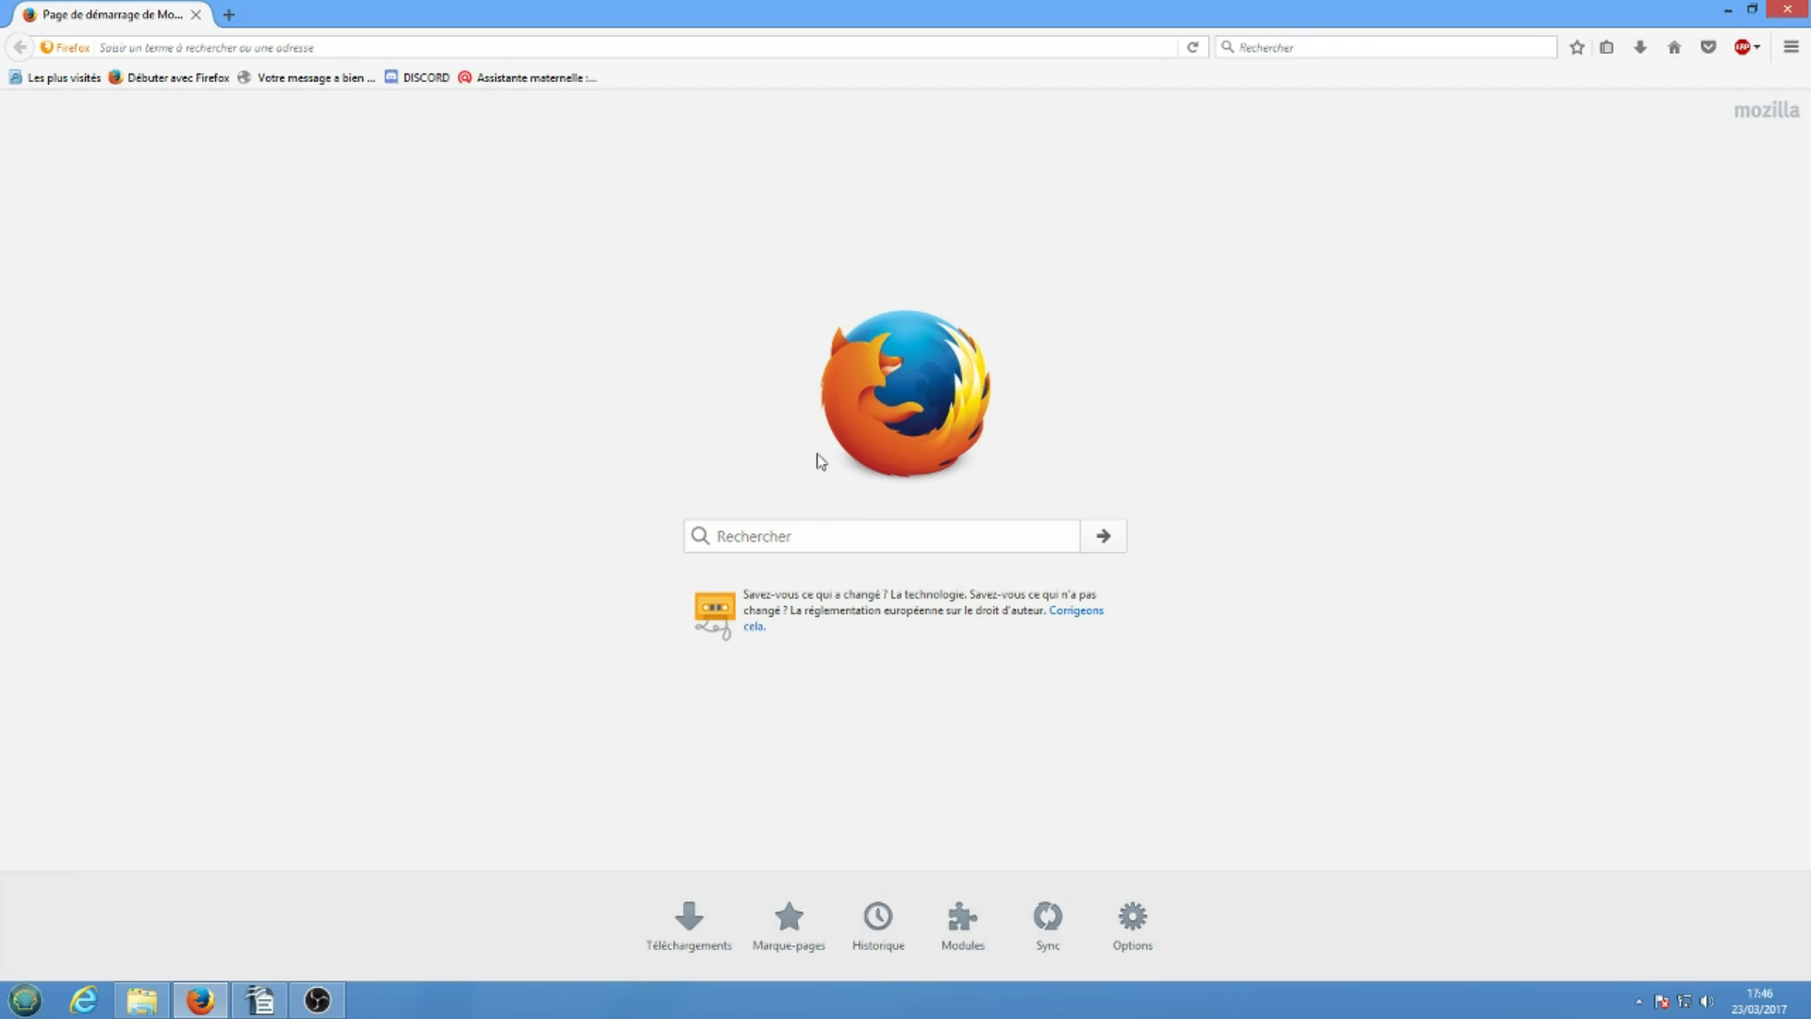
Step: Search the web for adblock from the Firefox start page
left_click(803, 536)
type("adblock")
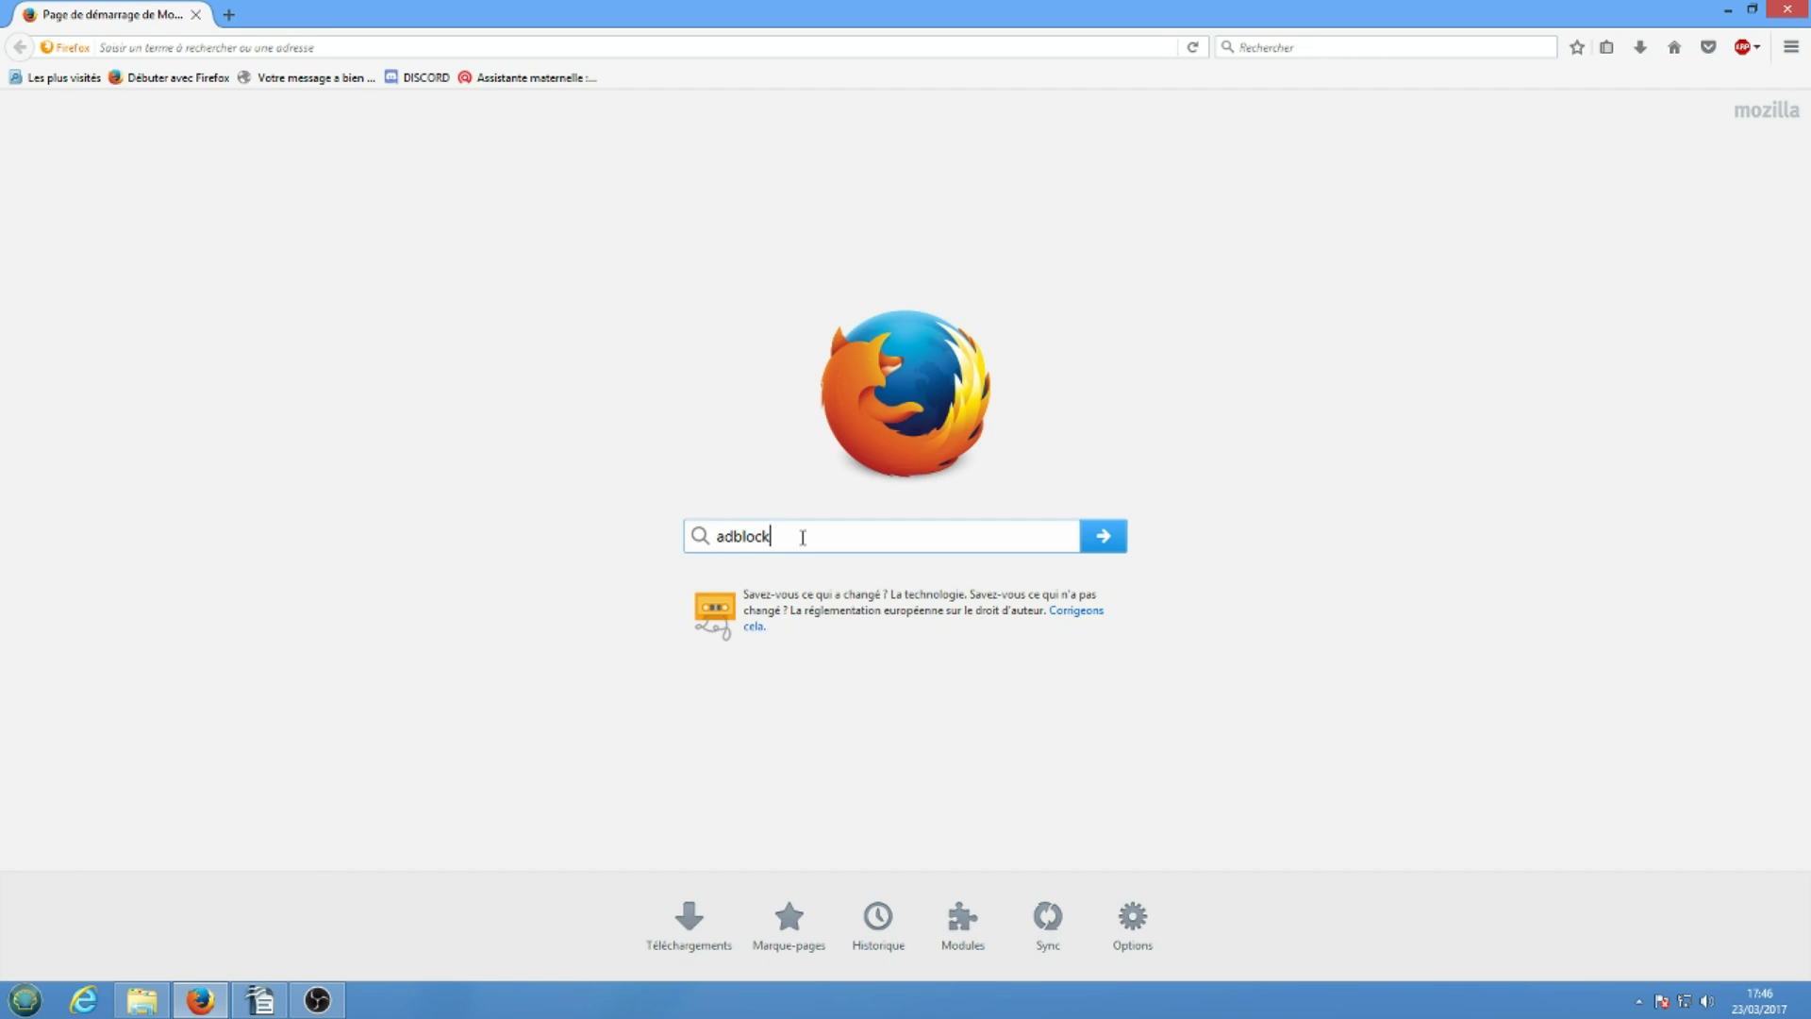
key("Return")
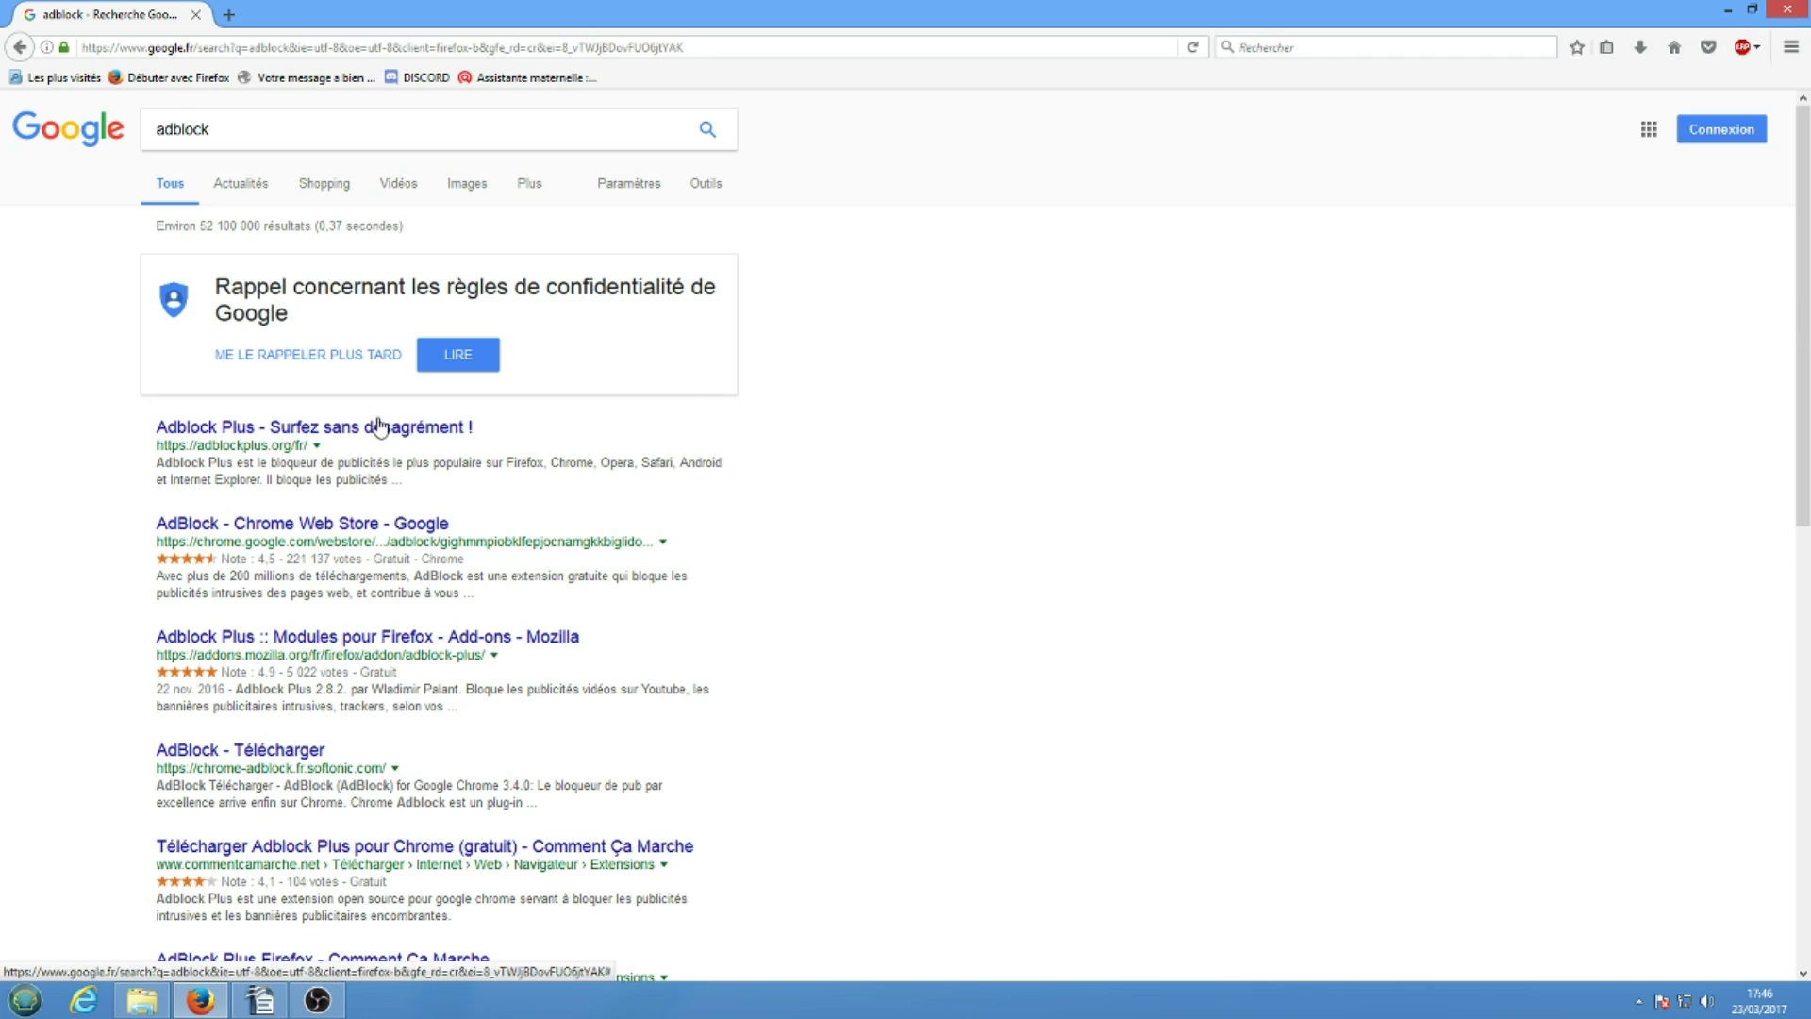
Step: Open the official Adblock Plus site, try to install the extension on Firefox, and dismiss the installation permission request
left_click(288, 434)
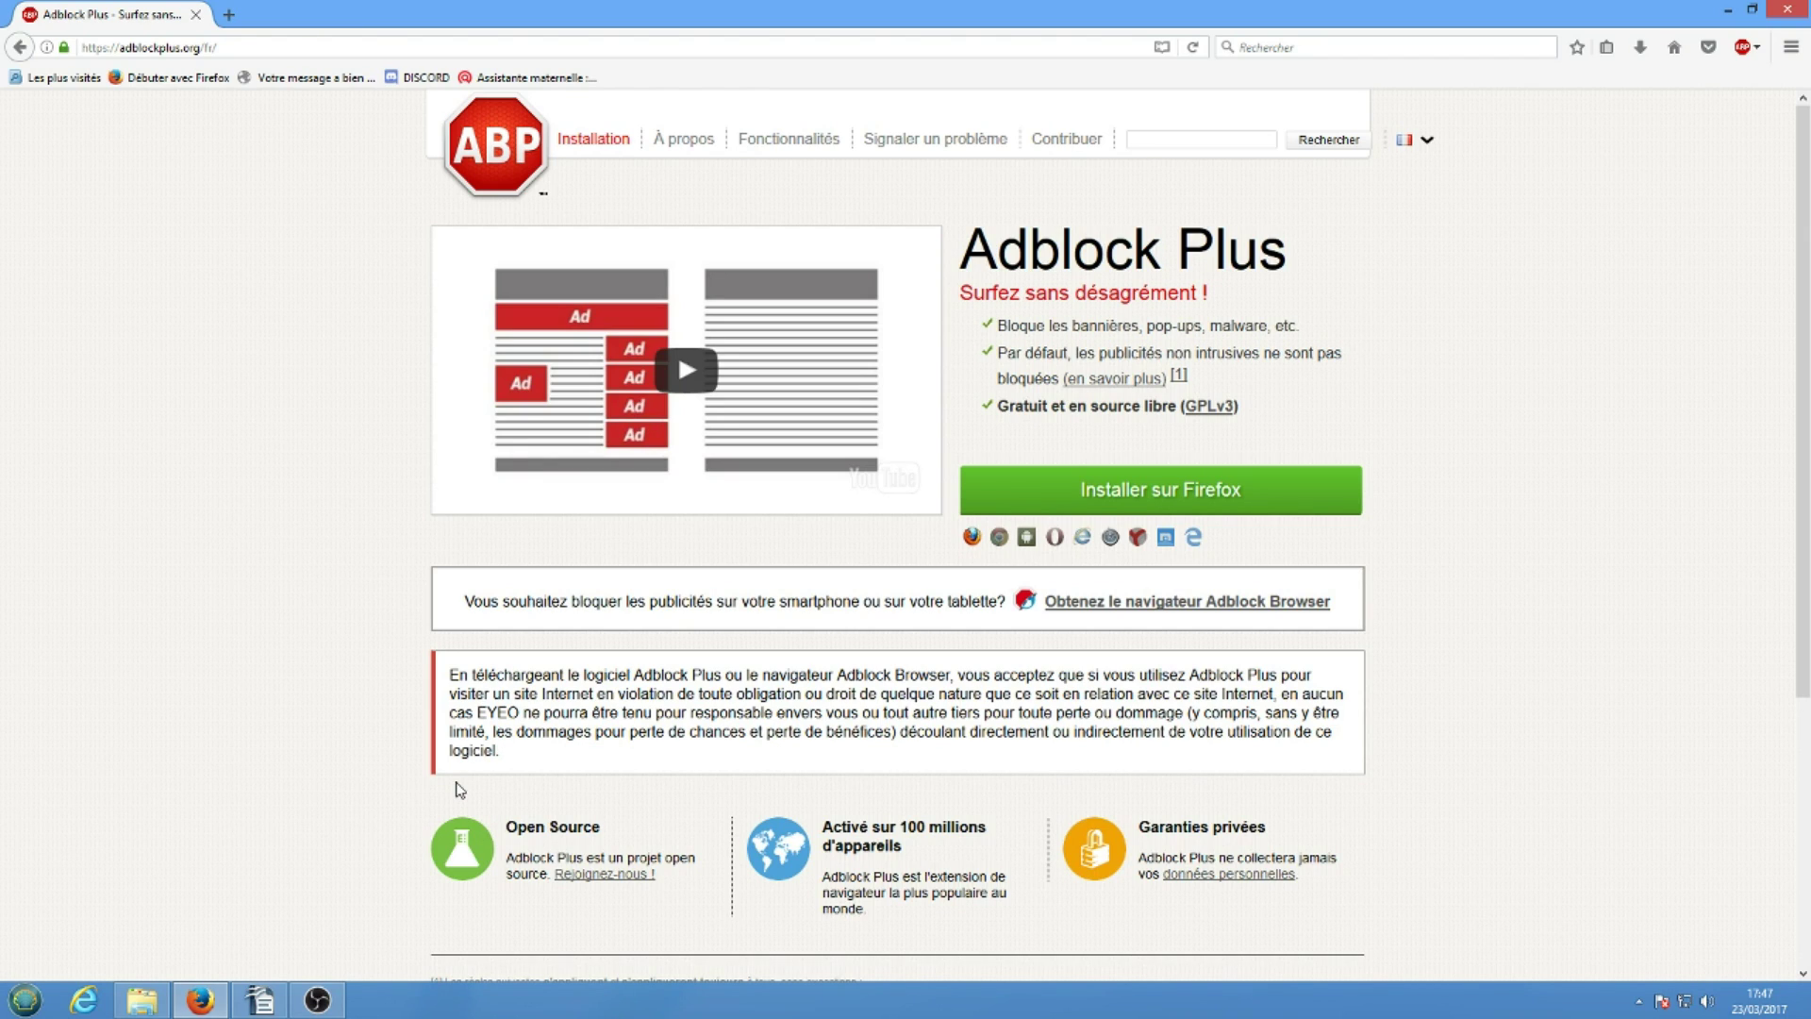
left_click(1285, 514)
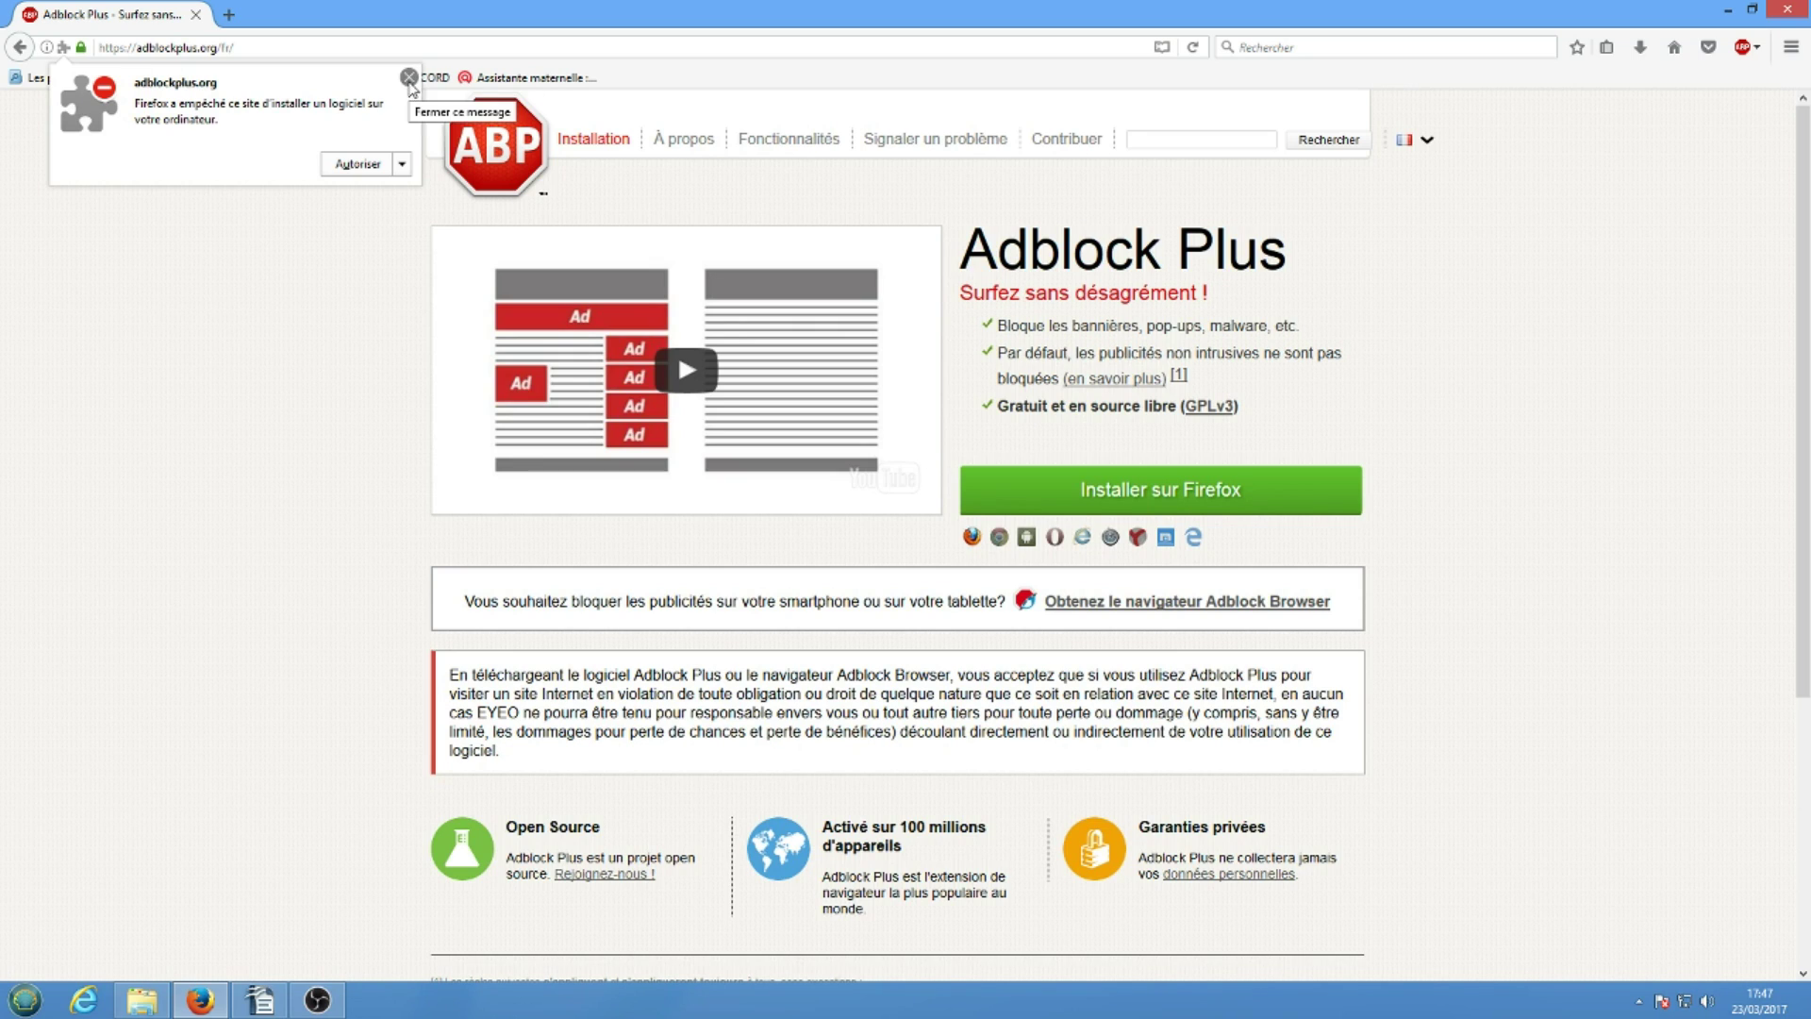
left_click(409, 78)
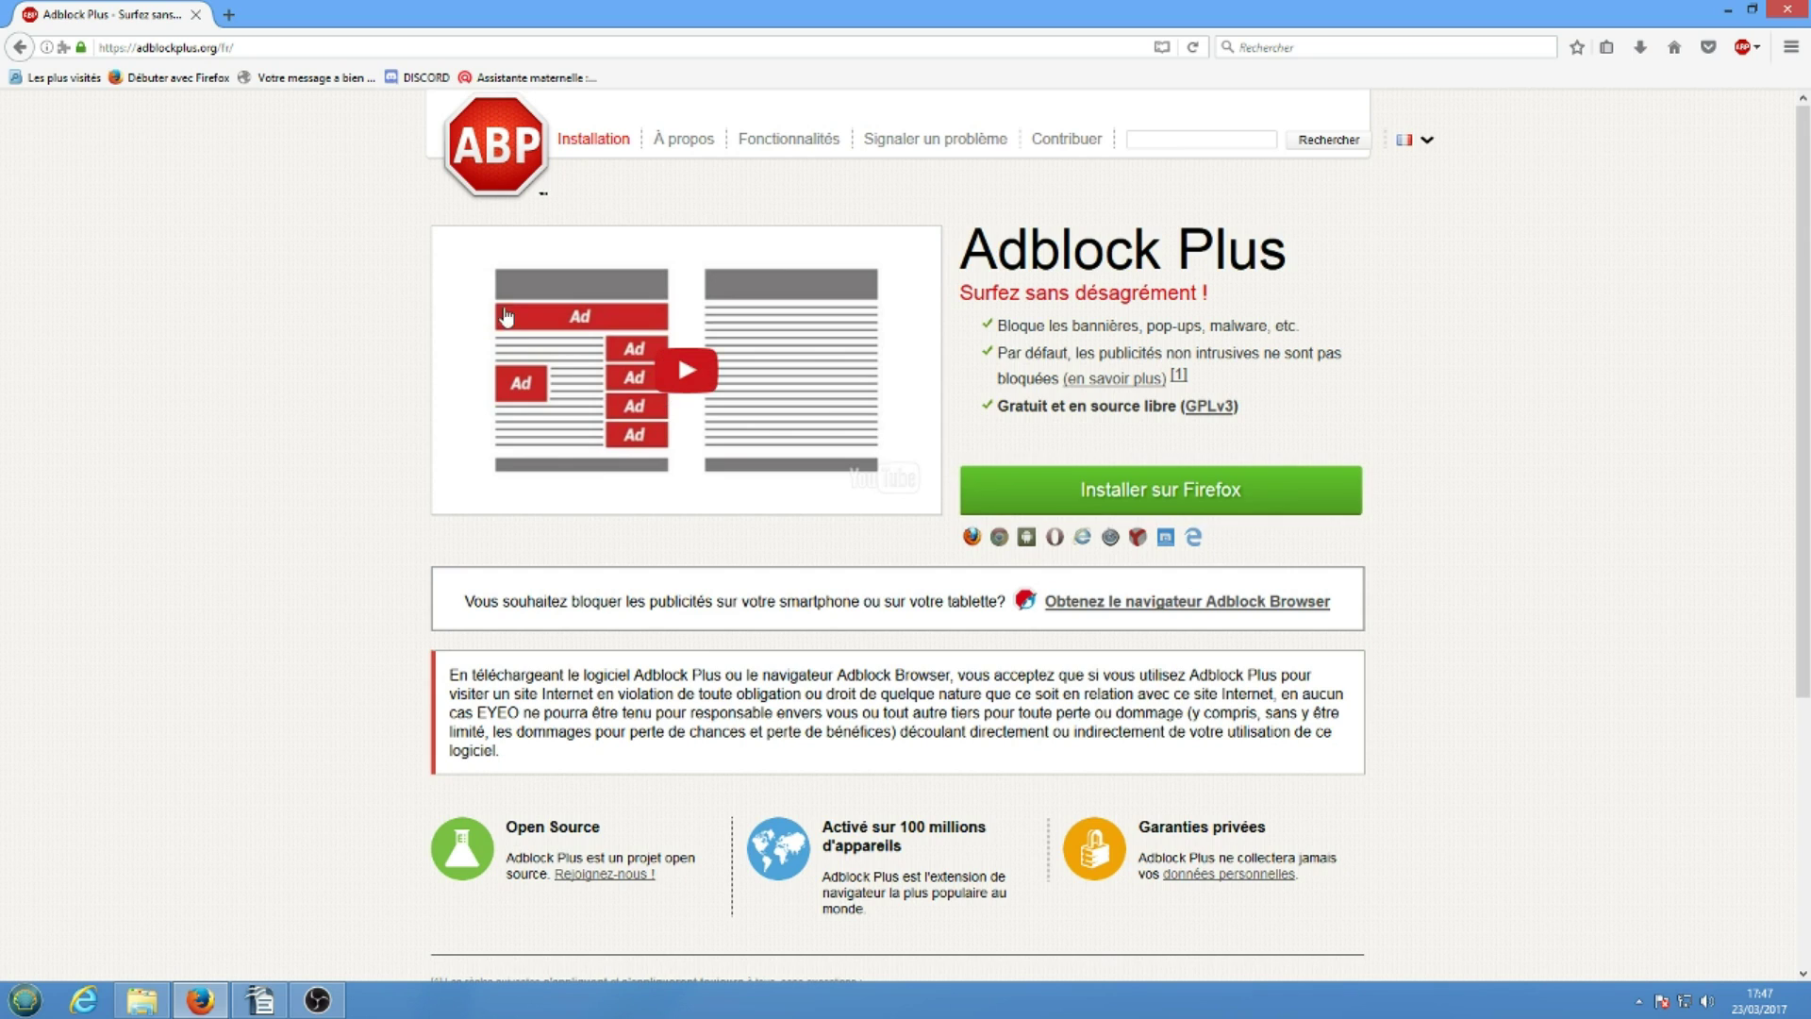
Step: Search the web for google, and replace the query on the Google results page with orange
left_click(1263, 43)
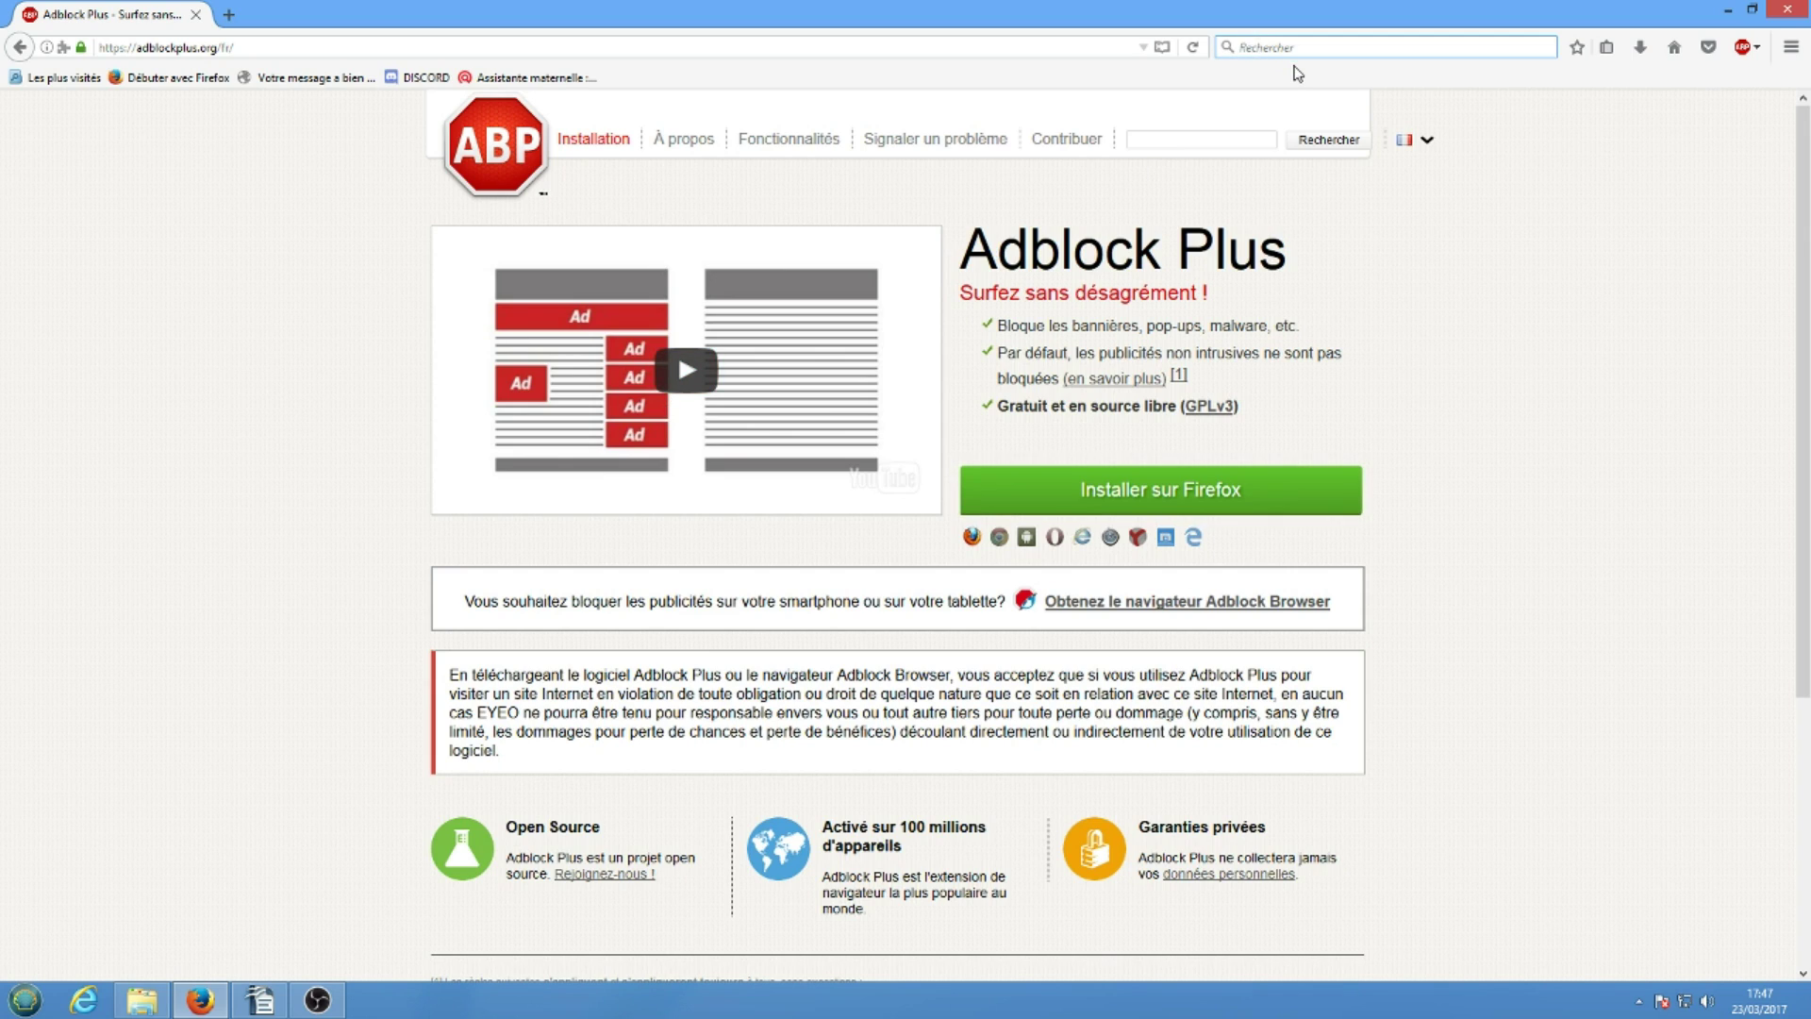
type("google")
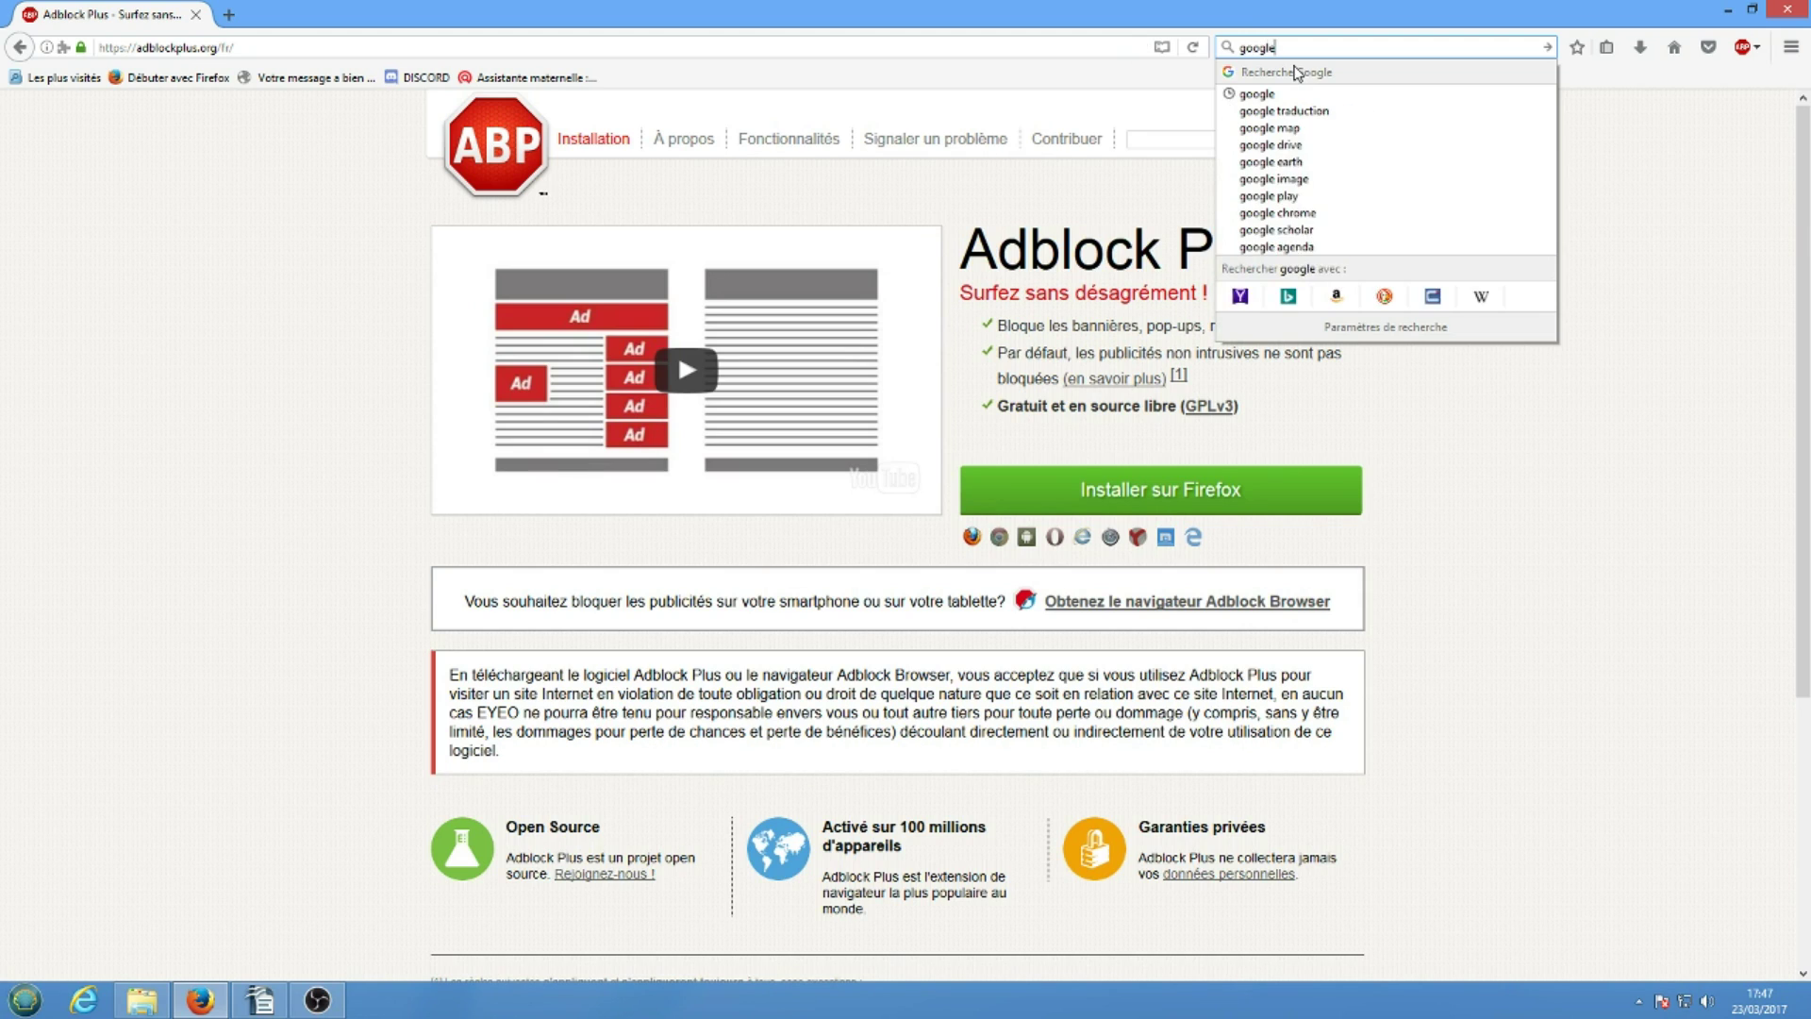
key("Return")
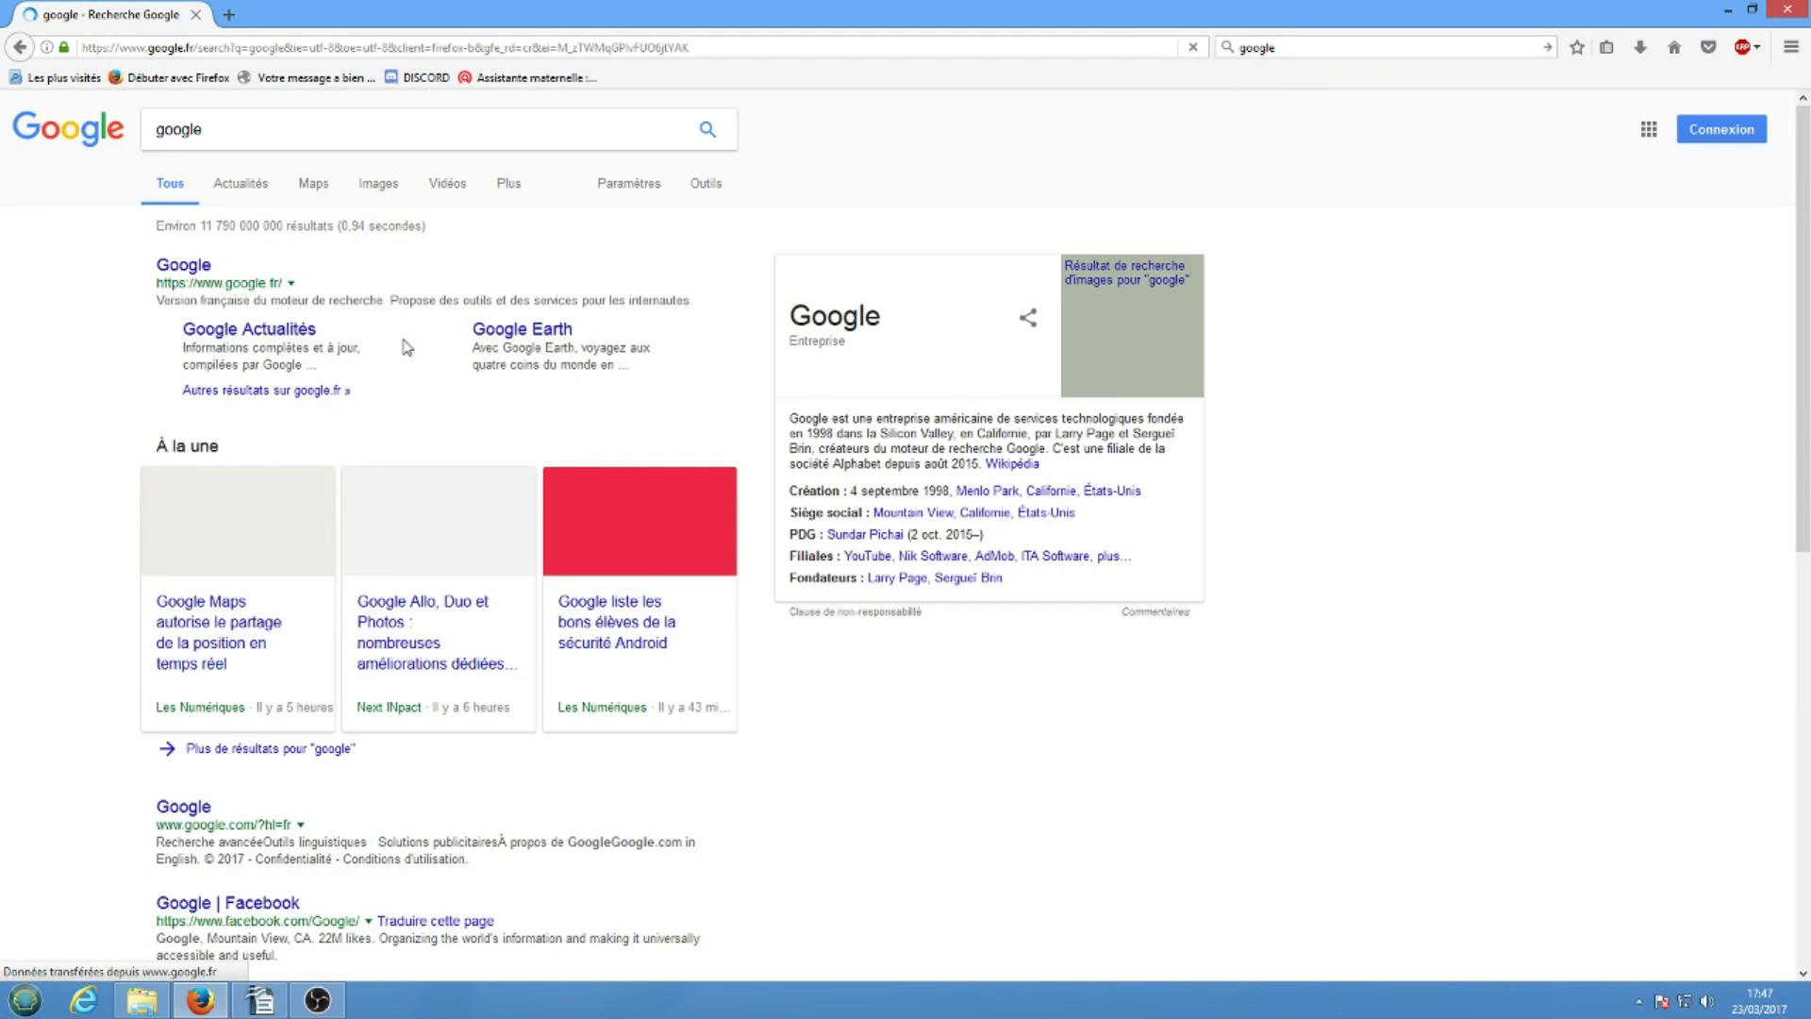
left_click(223, 114)
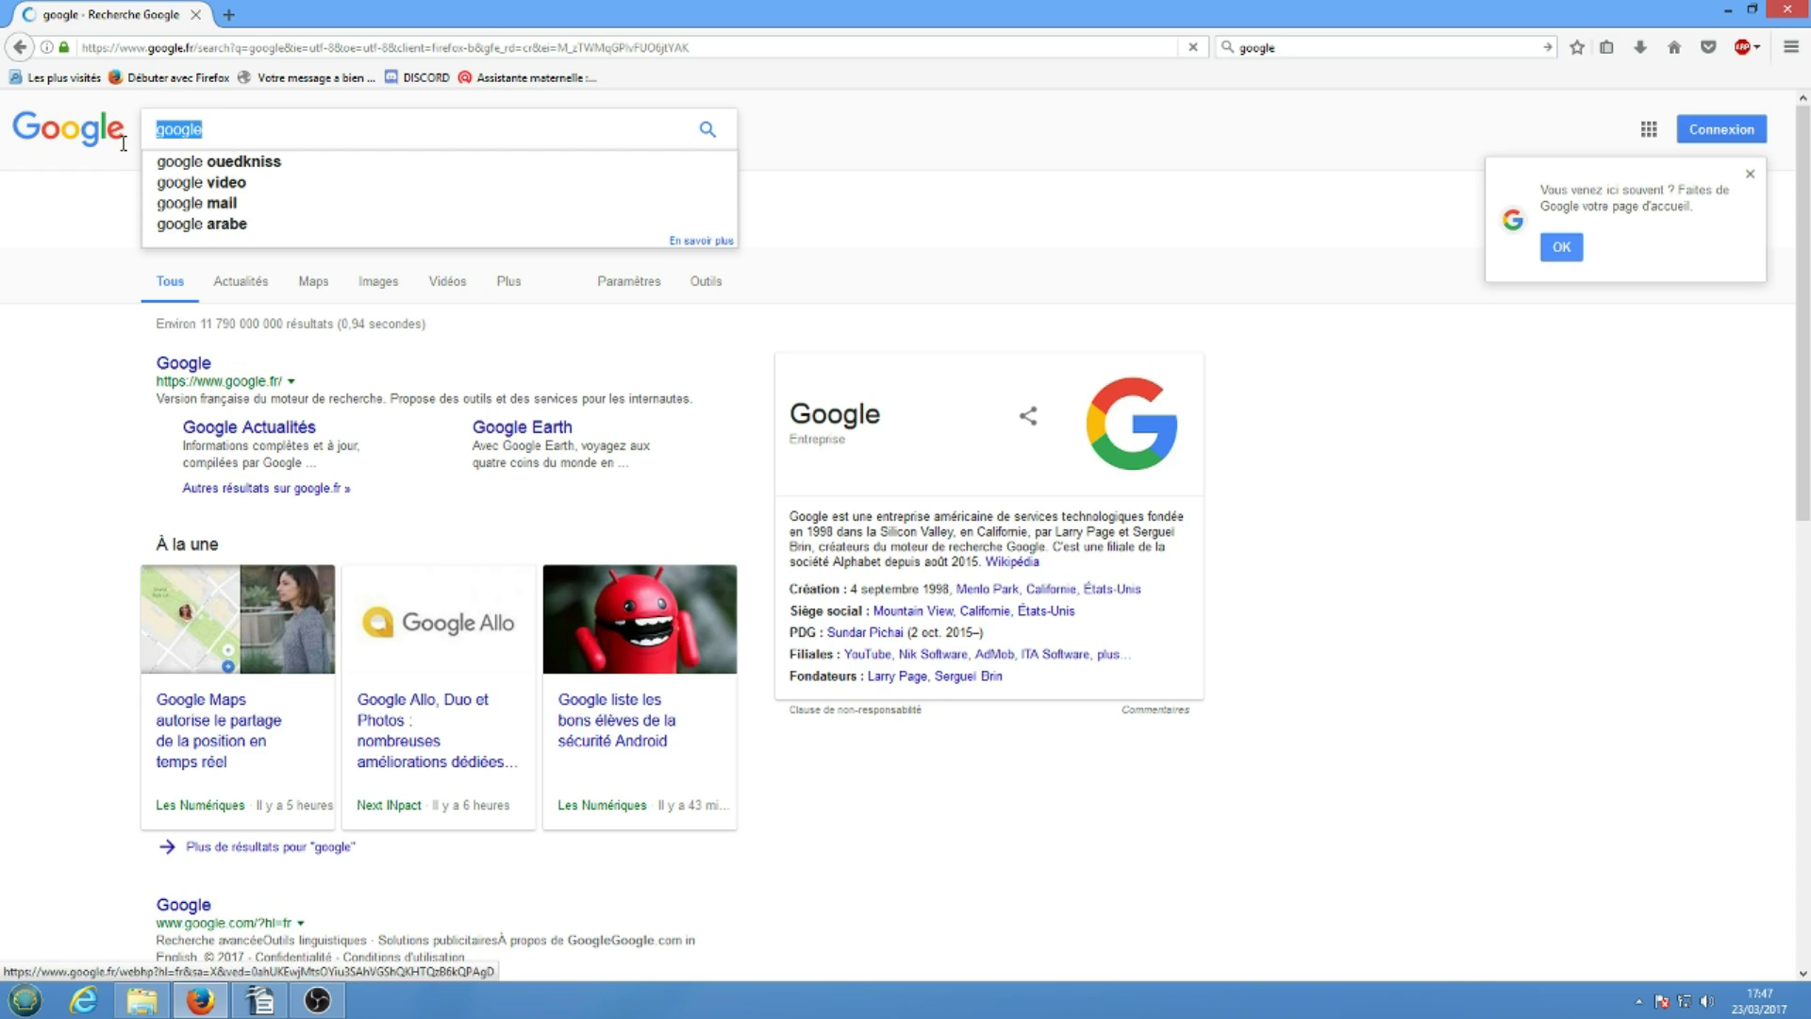
type("orange")
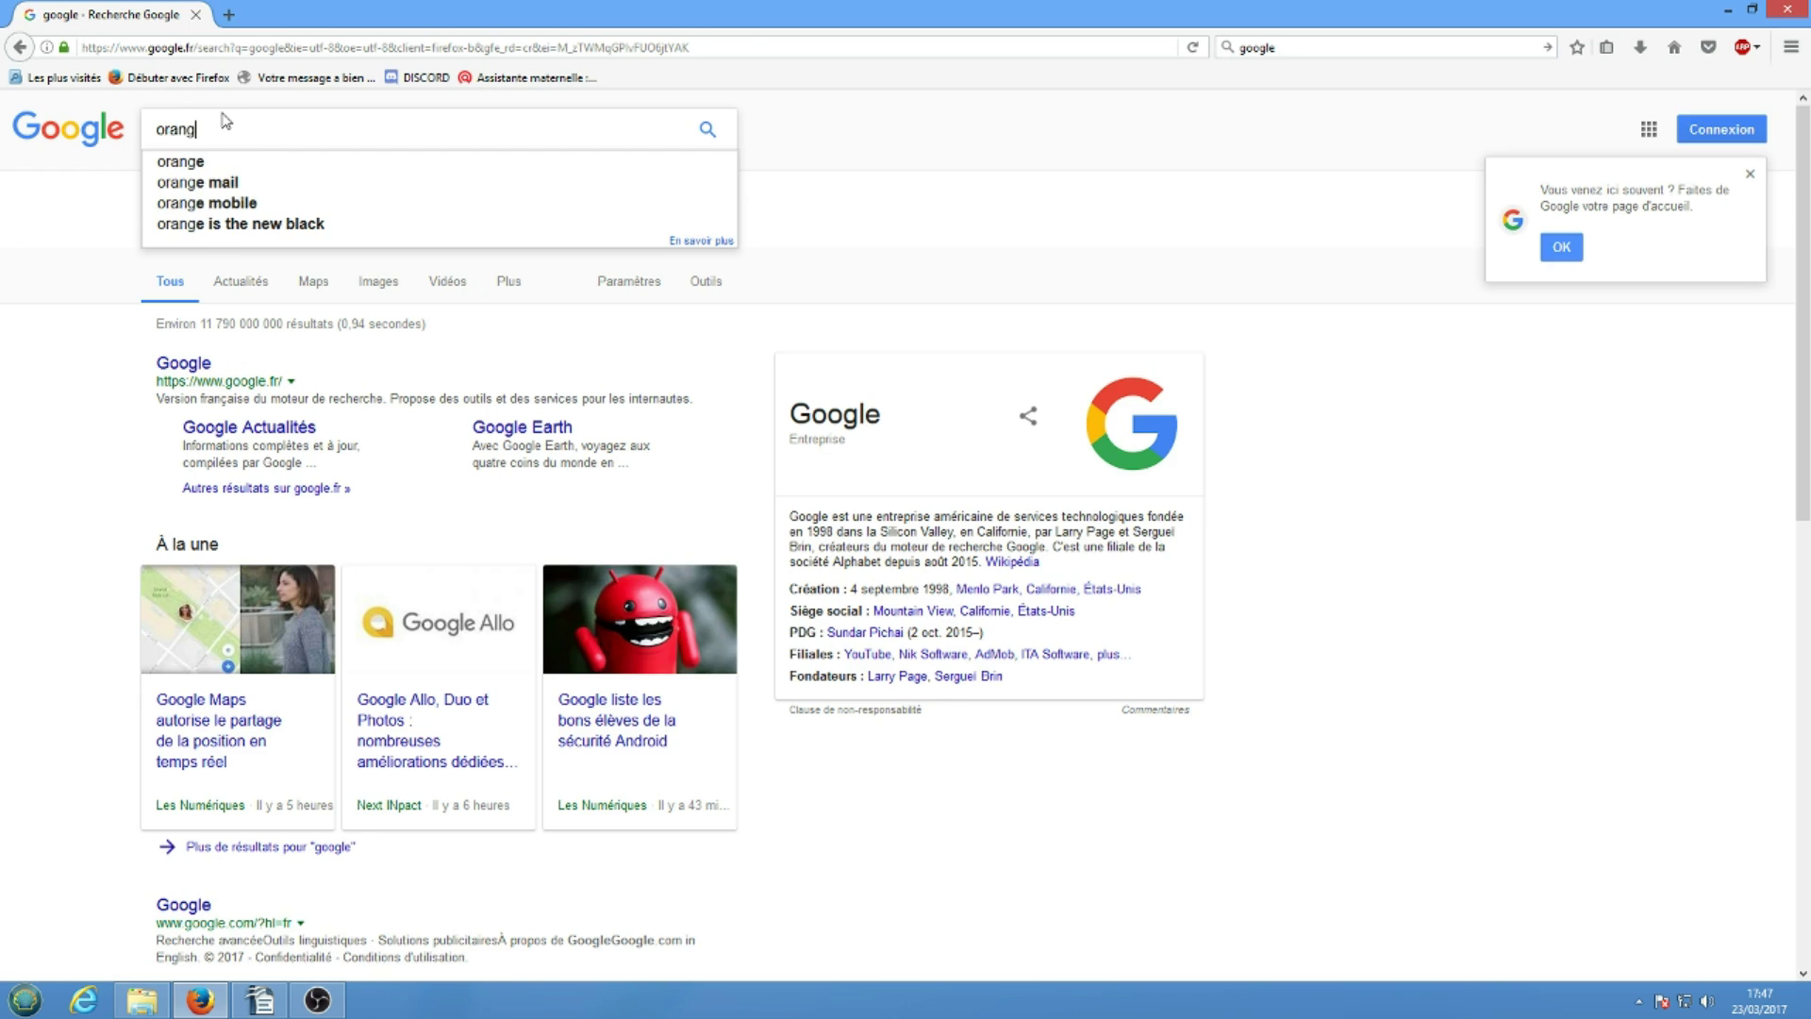
key("Return")
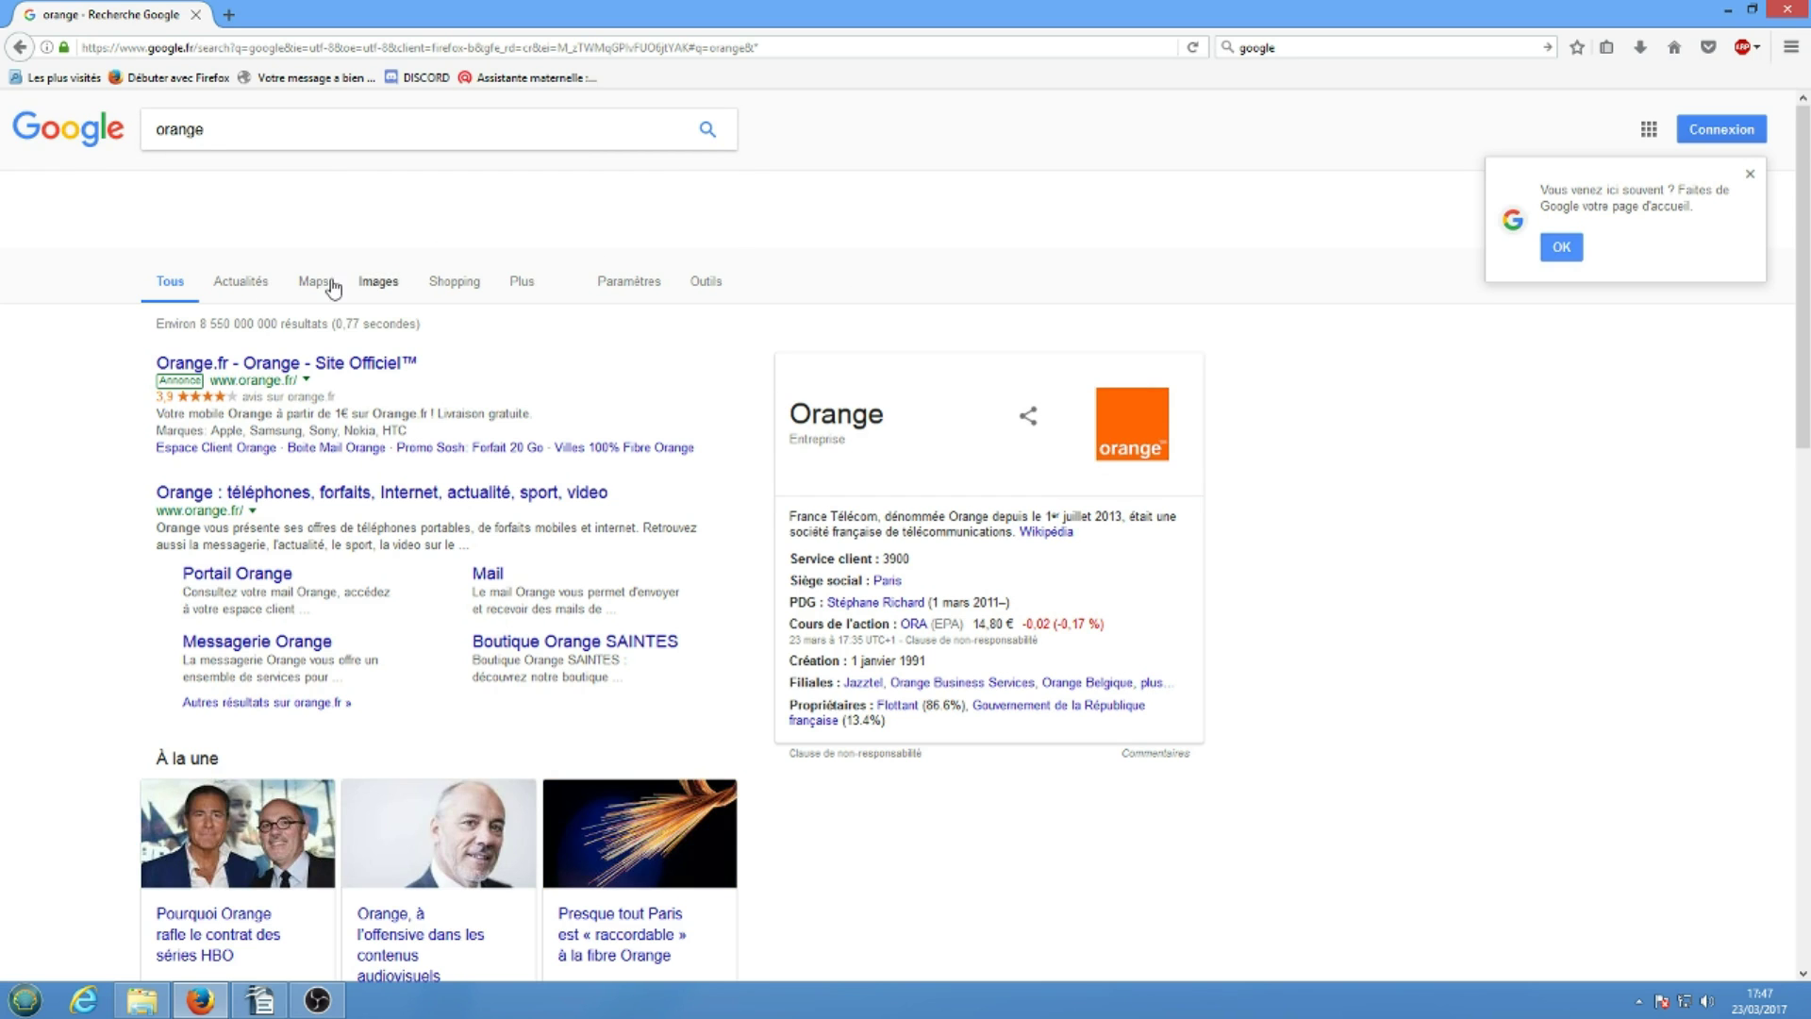
Step: Examine the Google results for orange, comparing the sponsored Orange.fr entry marked Annonce with the regular results
scroll(849, 714, "down", 3)
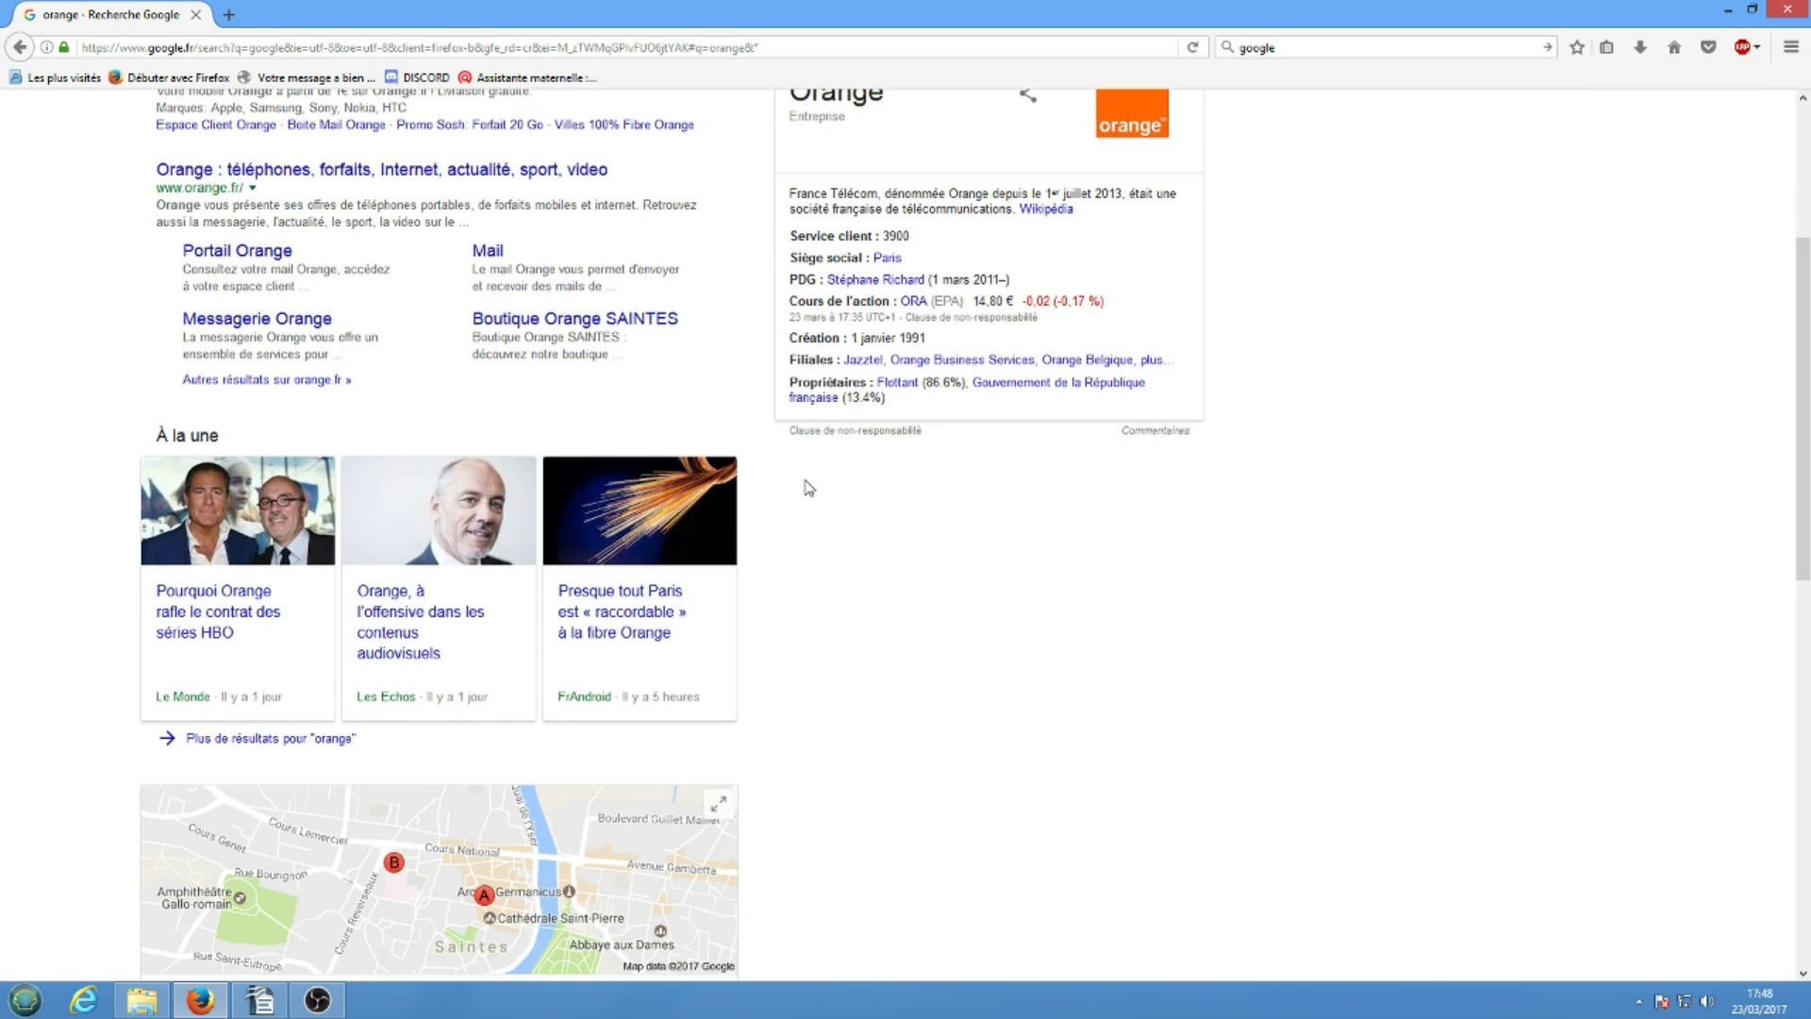
scroll(1037, 811, "down", 8)
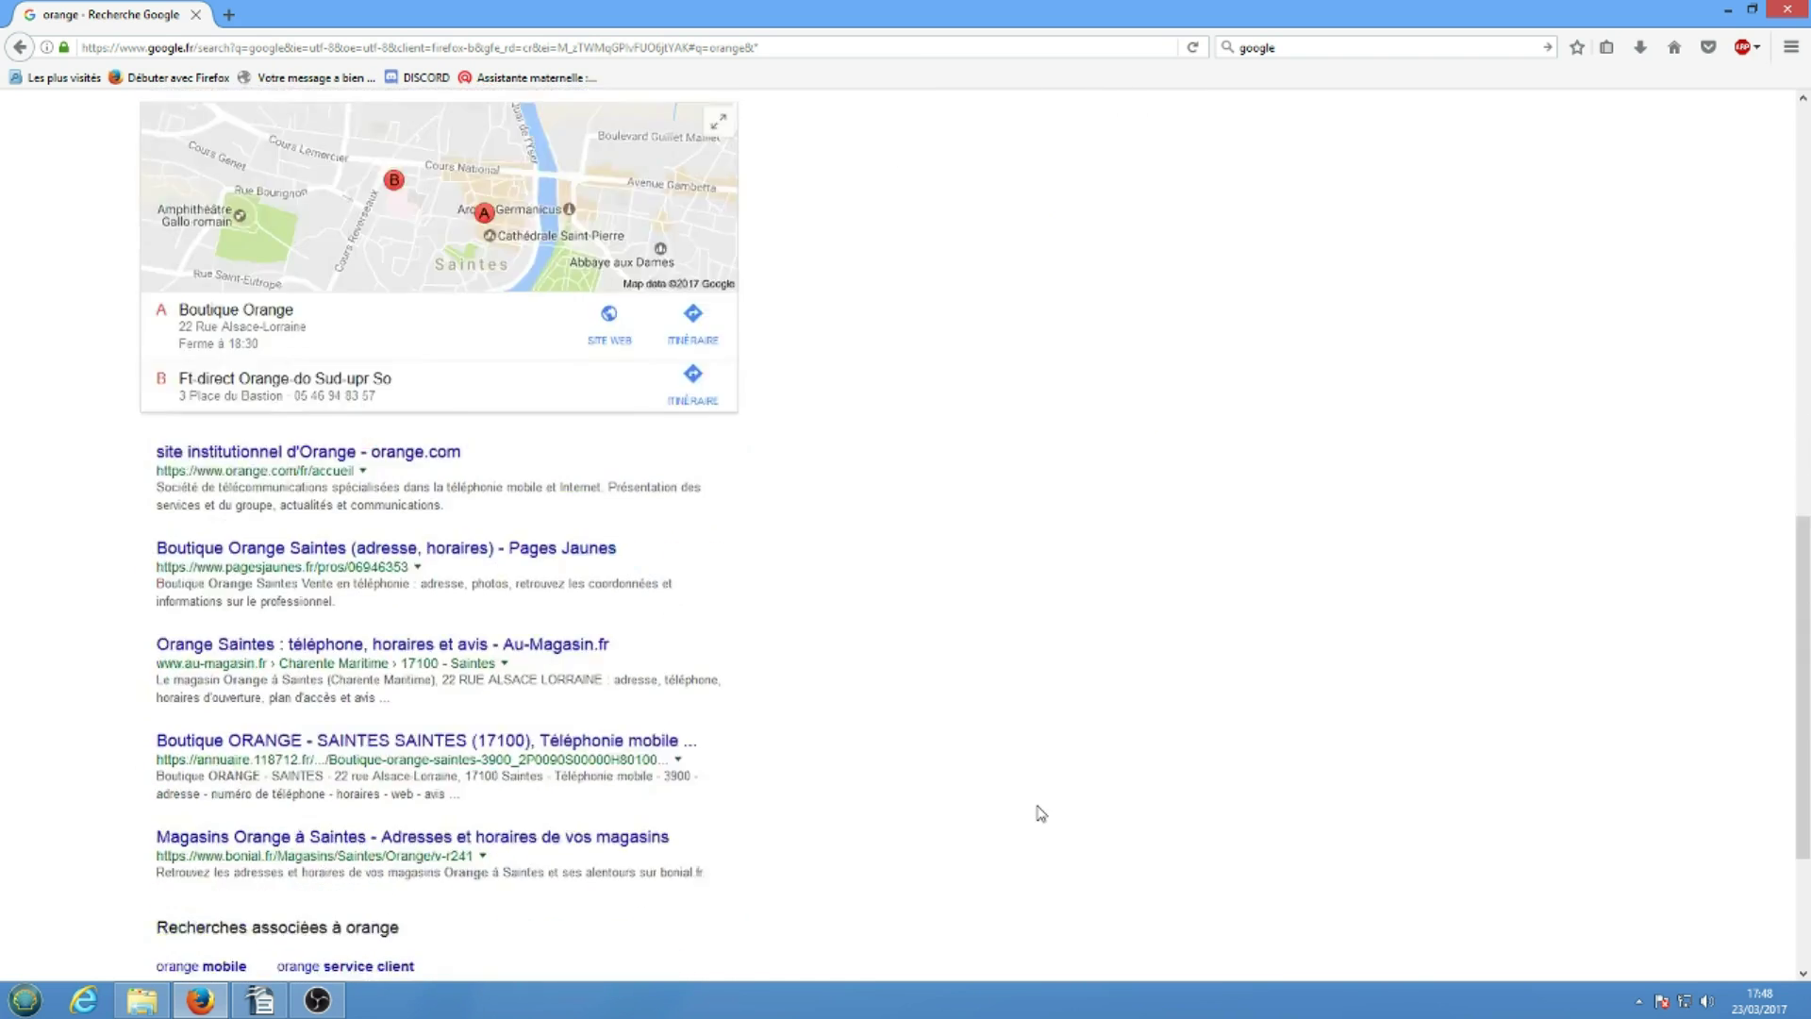
scroll(1037, 811, "up", 8)
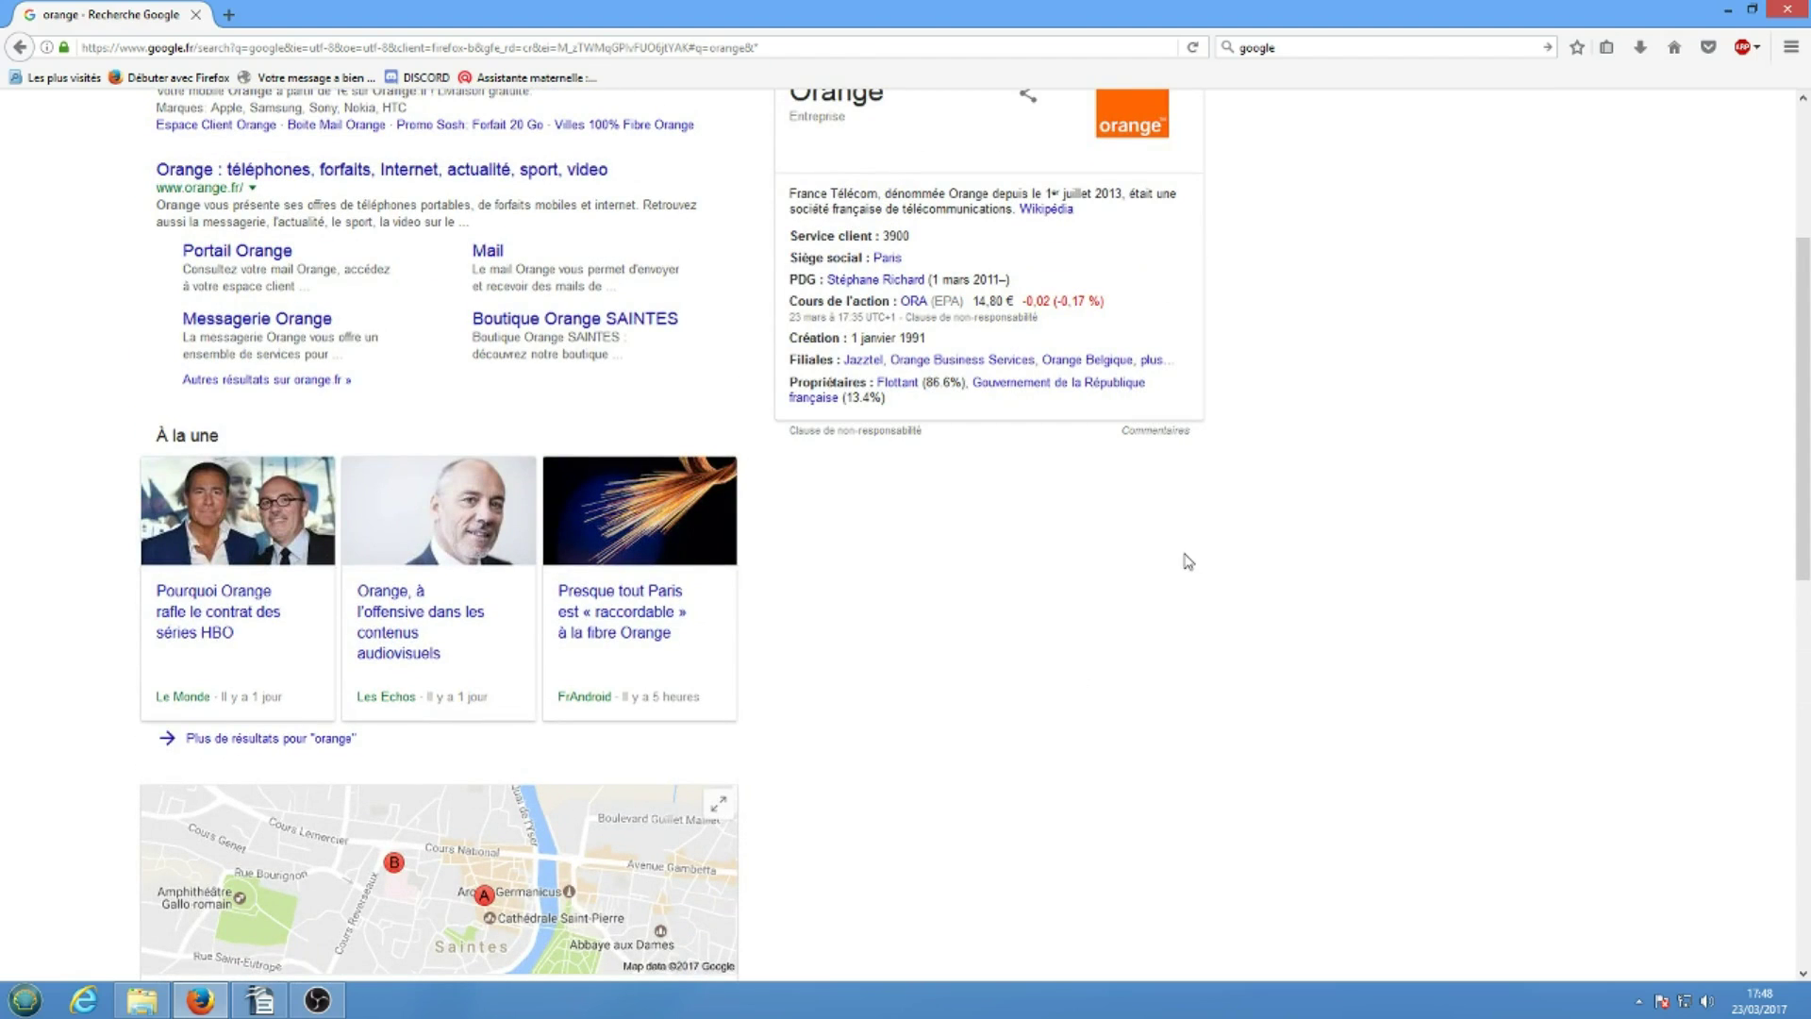
scroll(1129, 606, "up", 1)
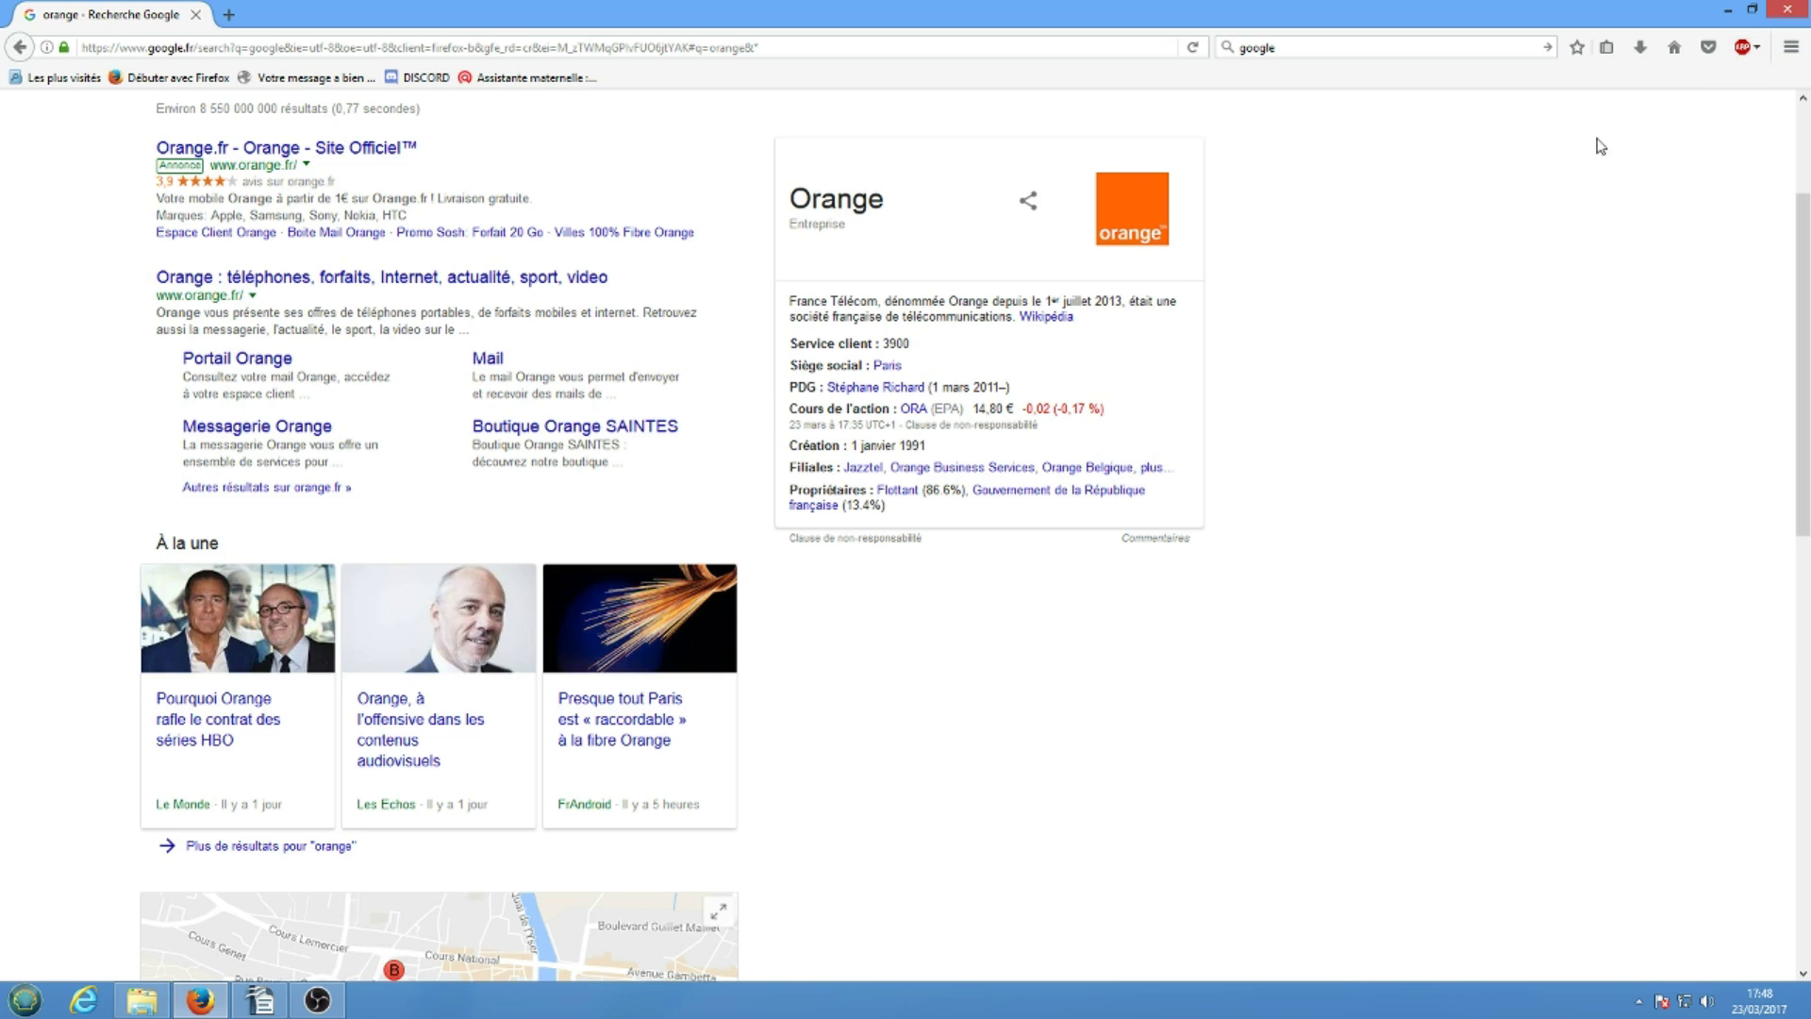
mouse_move(1743, 52)
scroll(1160, 764, "up", 4)
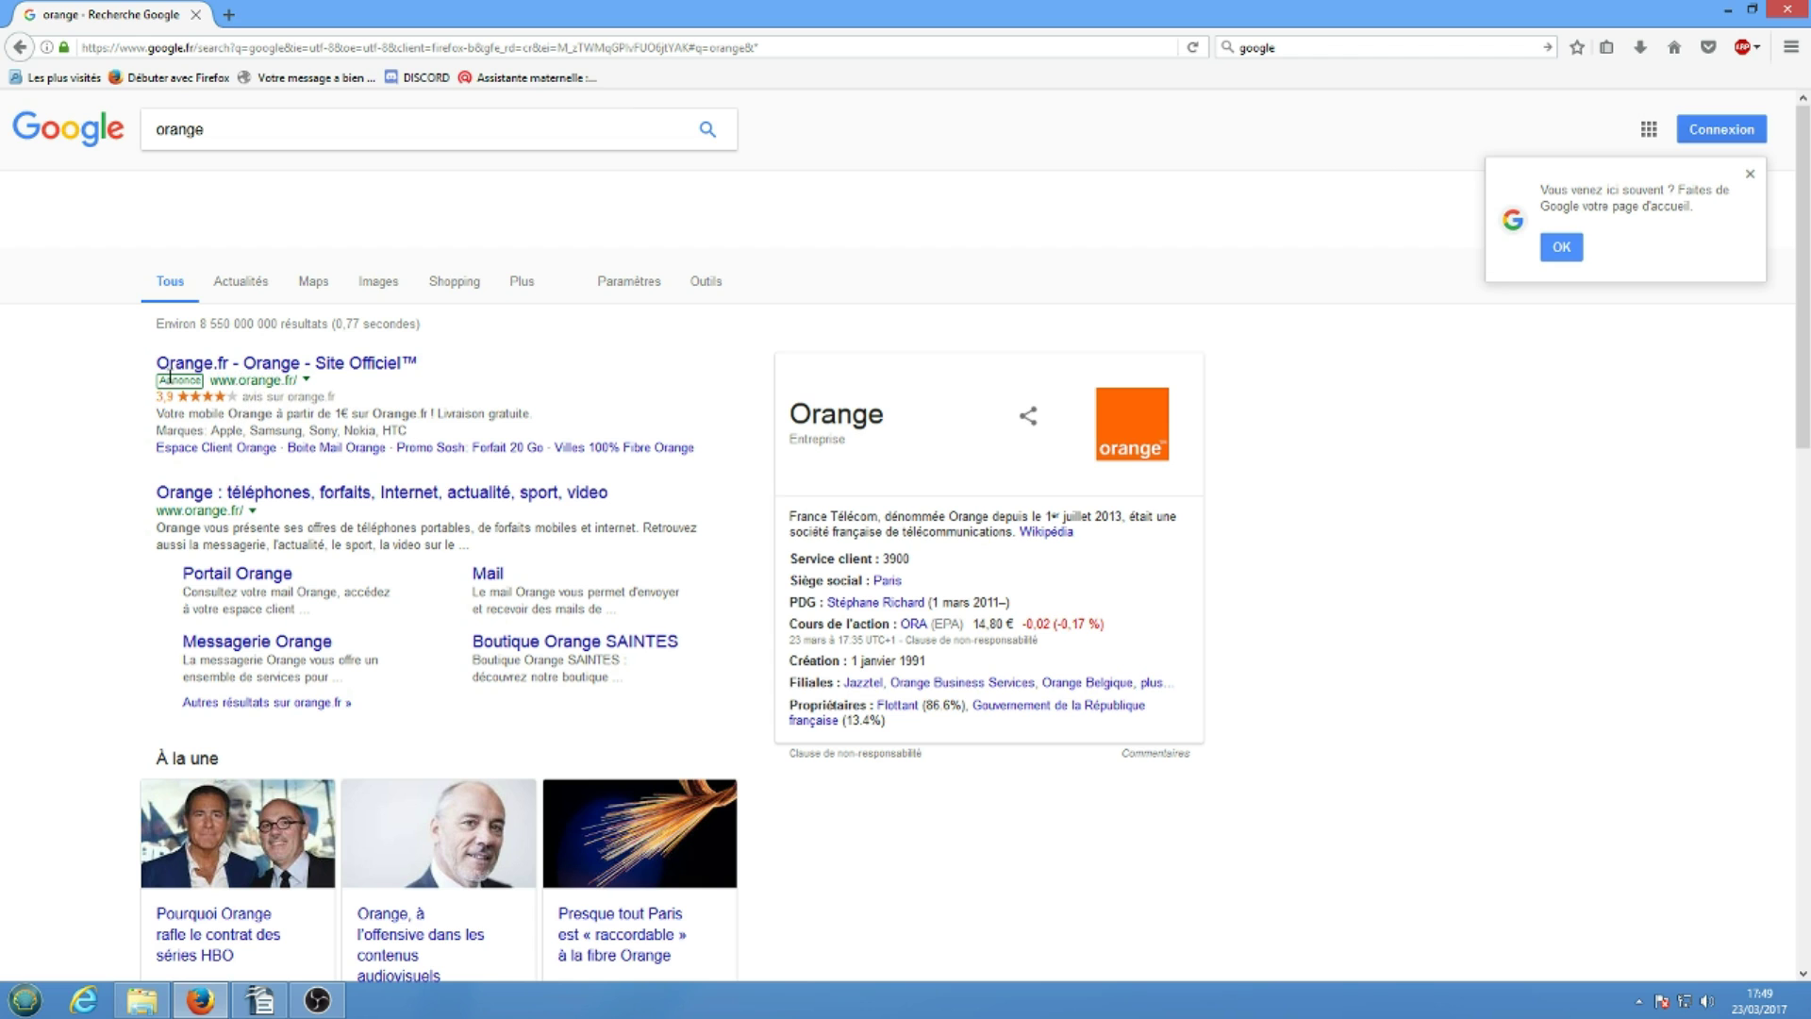
scroll(403, 477, "down", 4)
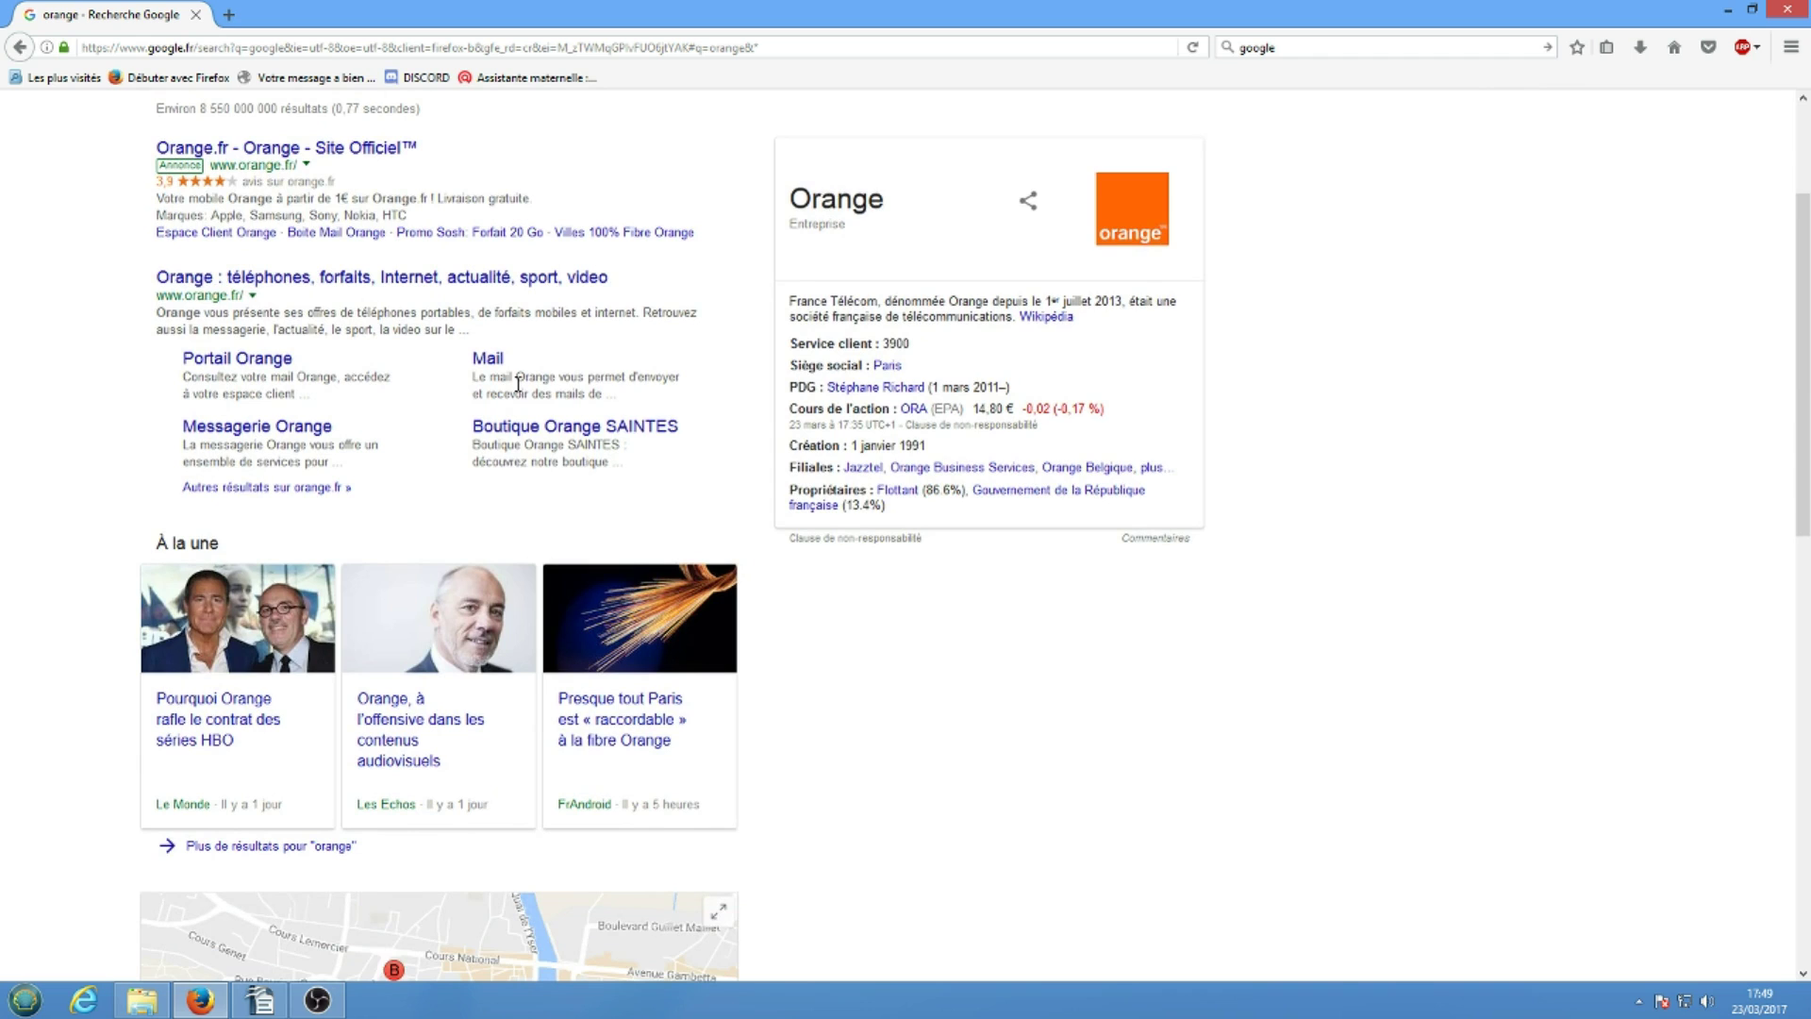
scroll(570, 589, "up", 4)
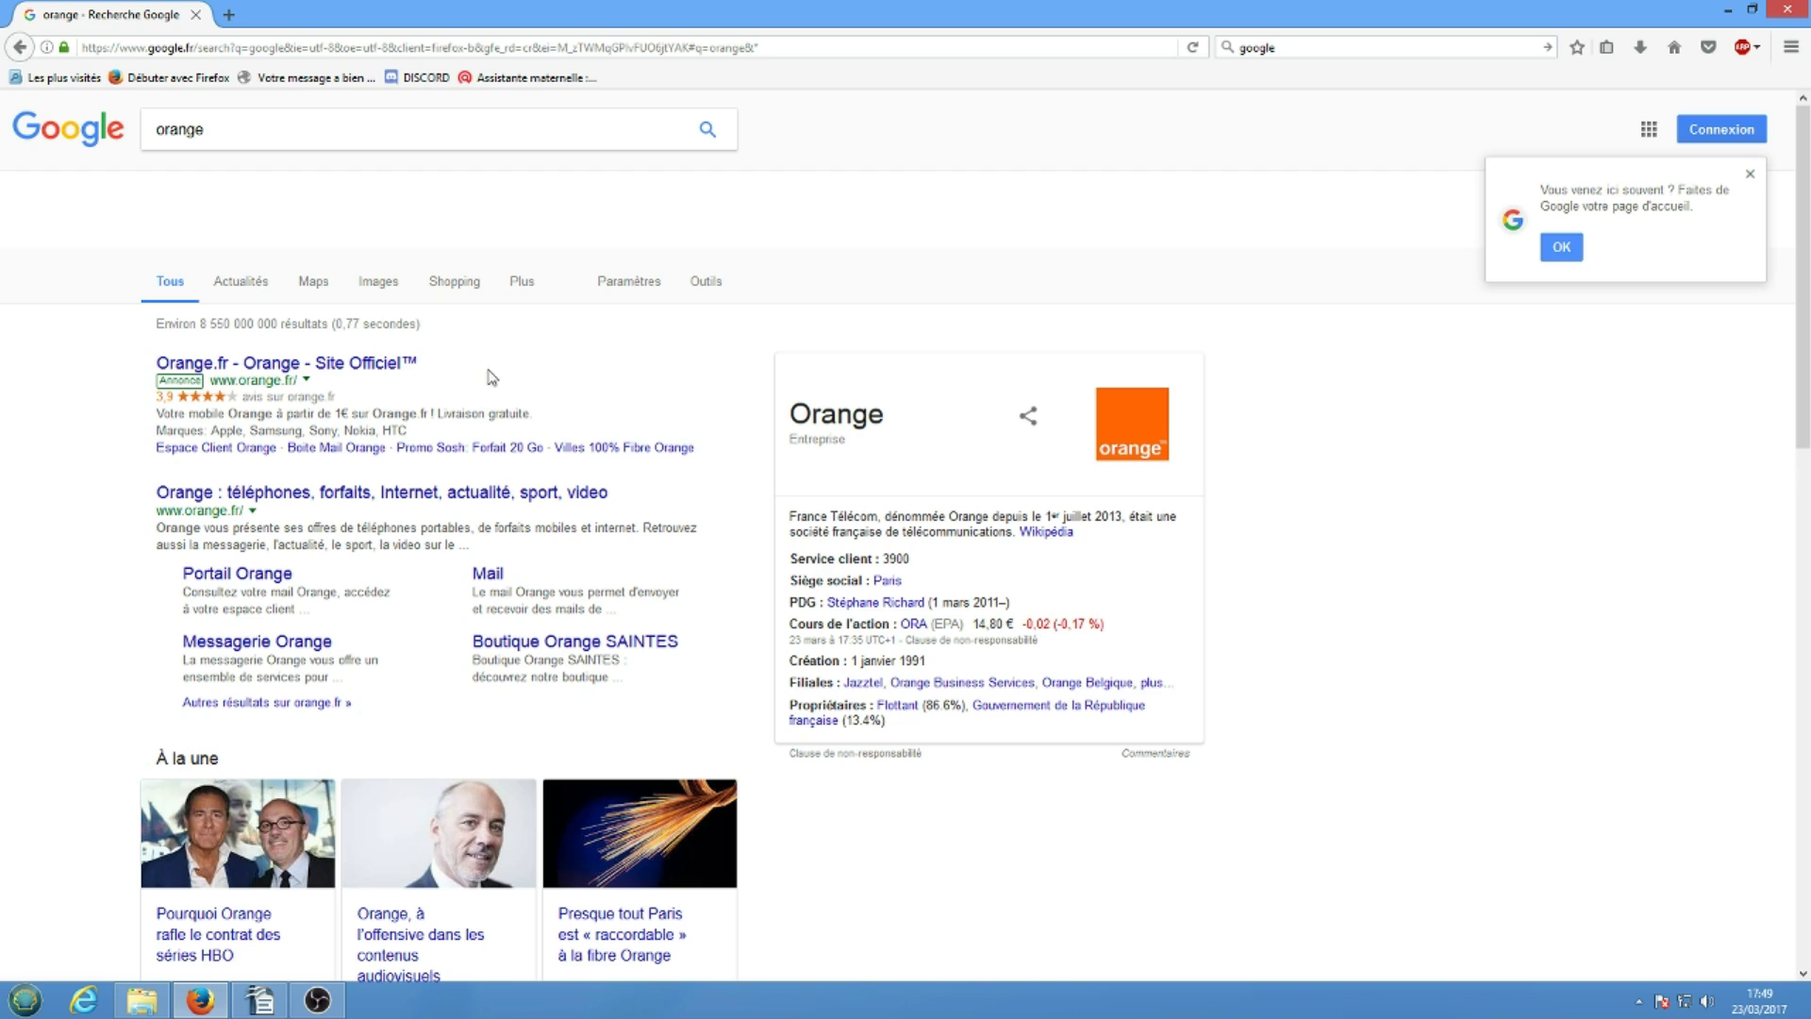
Step: Replace the Google query with 01net and open the 01net.com site from the results
left_click(242, 121)
left_click_drag(243, 121, 140, 129)
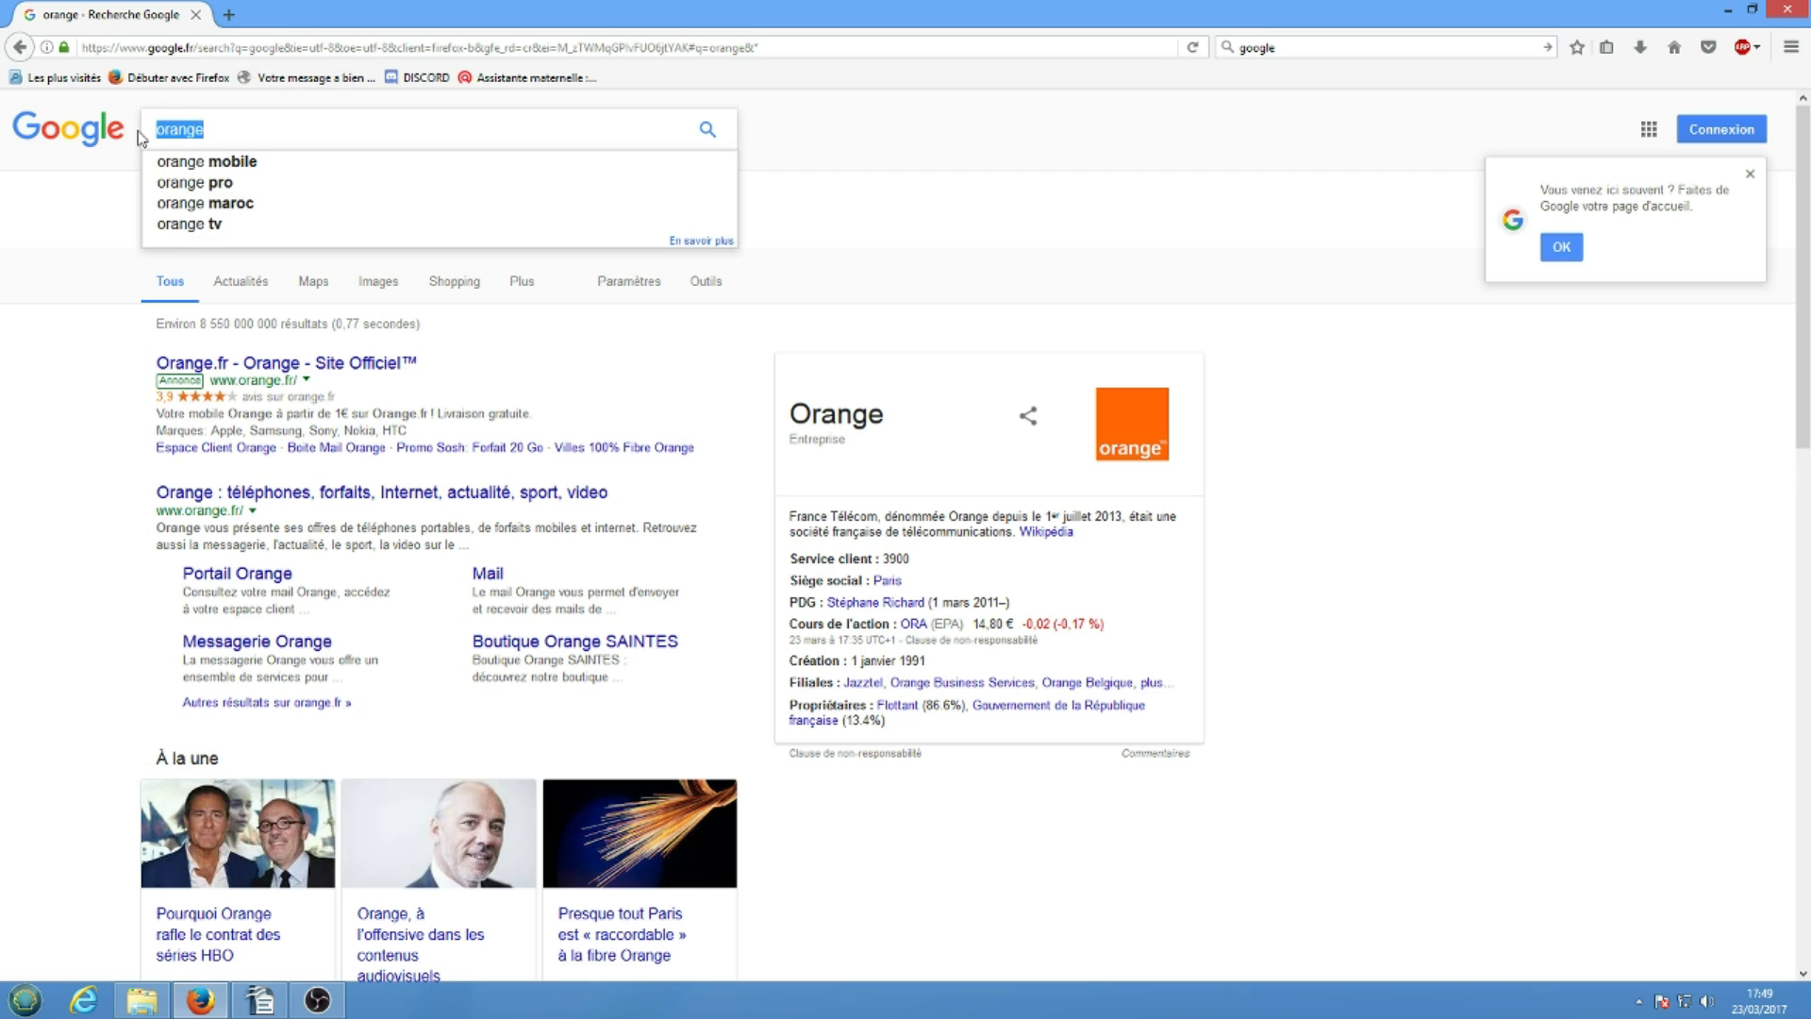
type("01net")
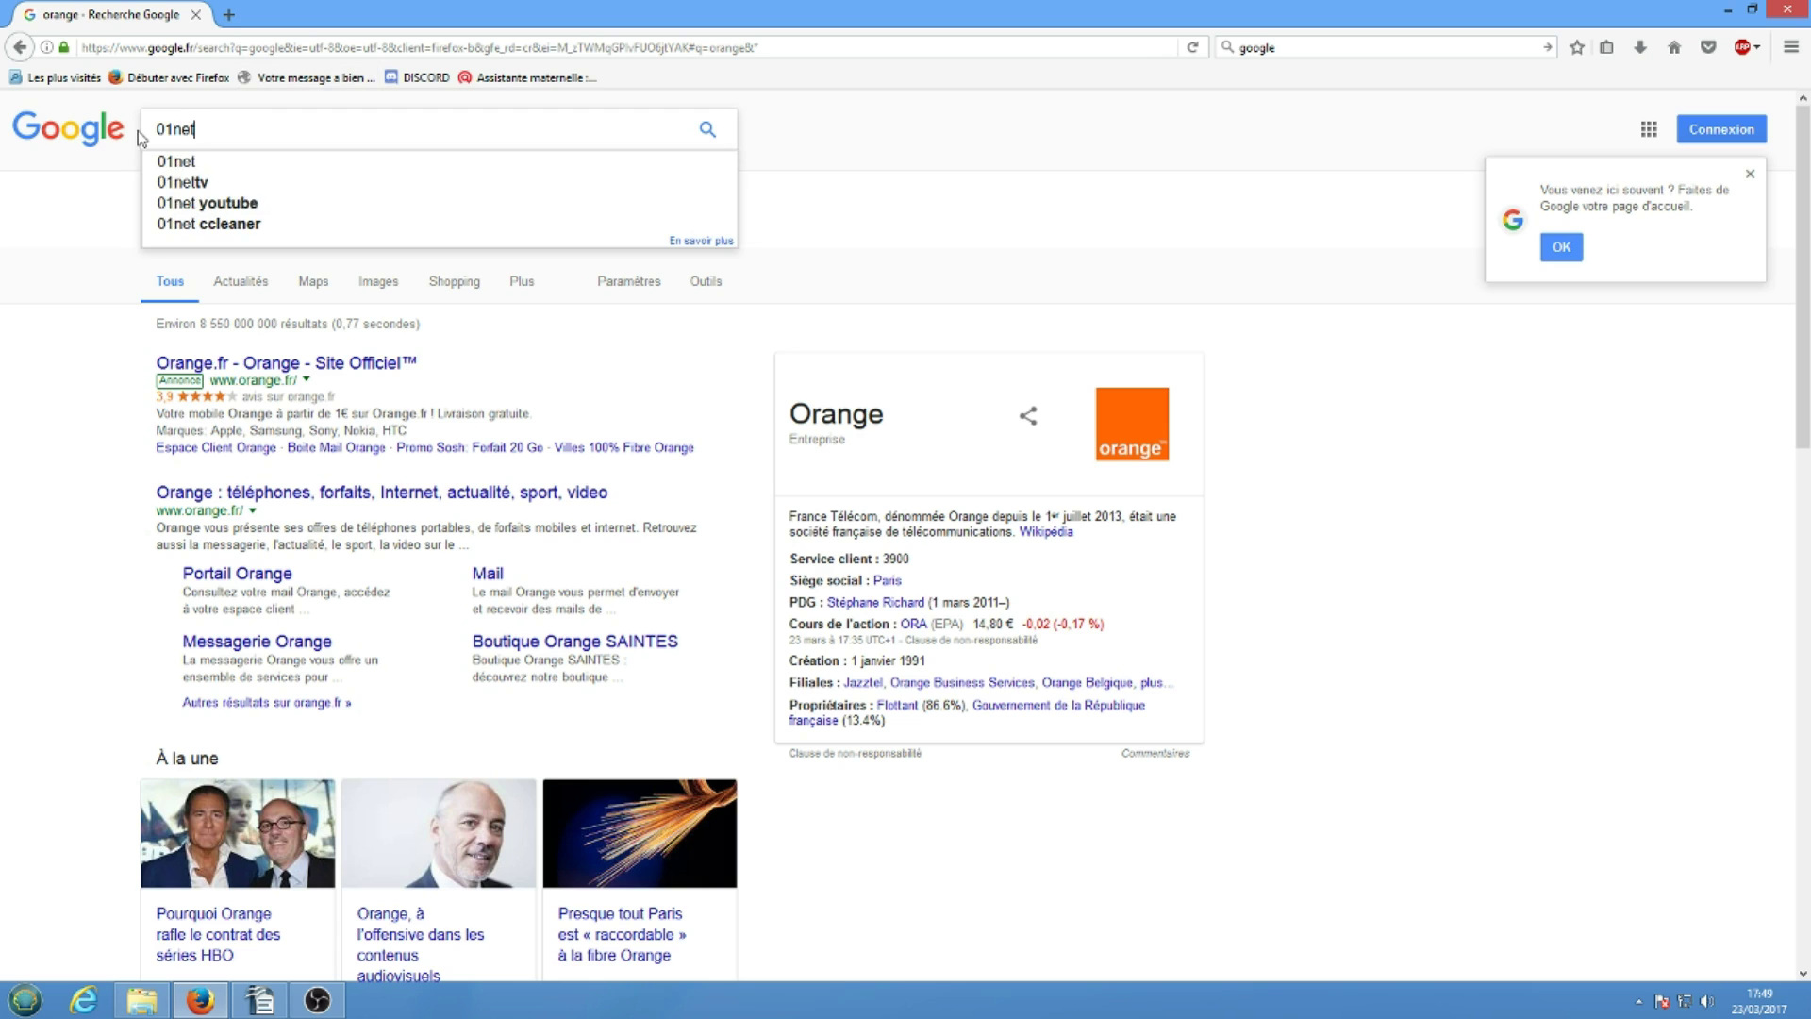
key("Return")
left_click(347, 366)
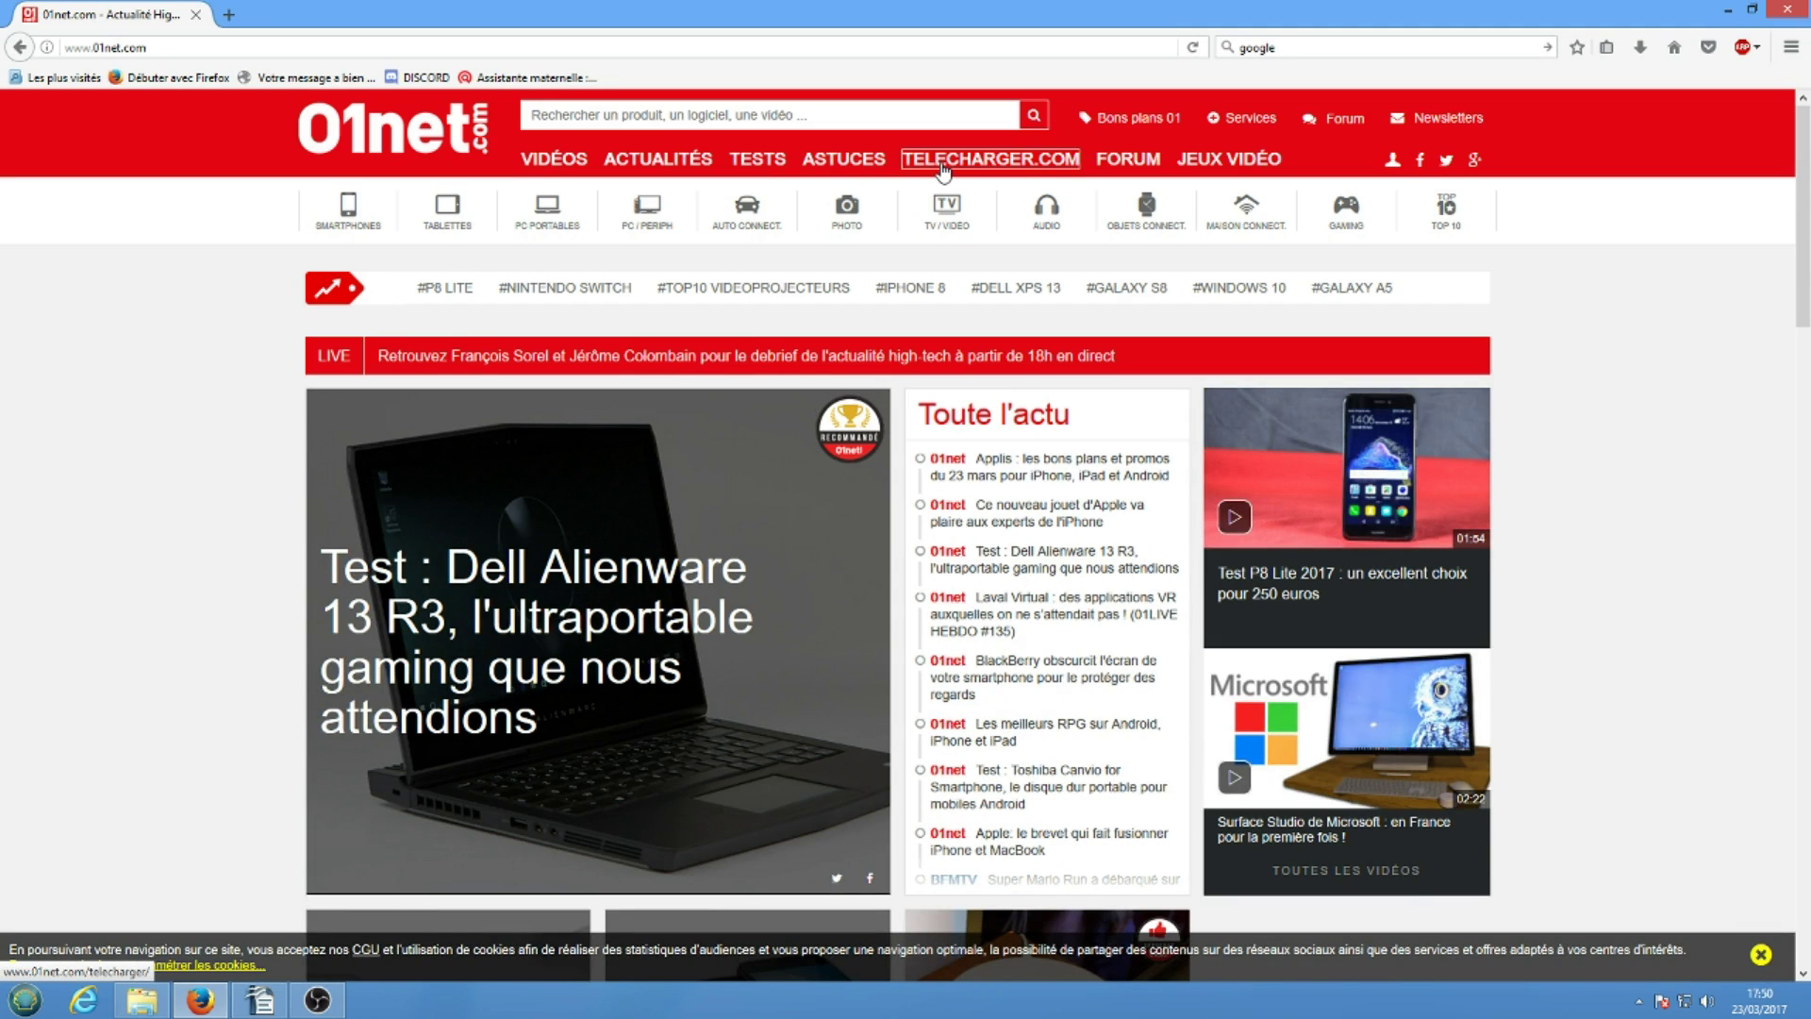
Step: Open the Telecharger.com section of 01net and look over its Windows software download page
left_click(942, 160)
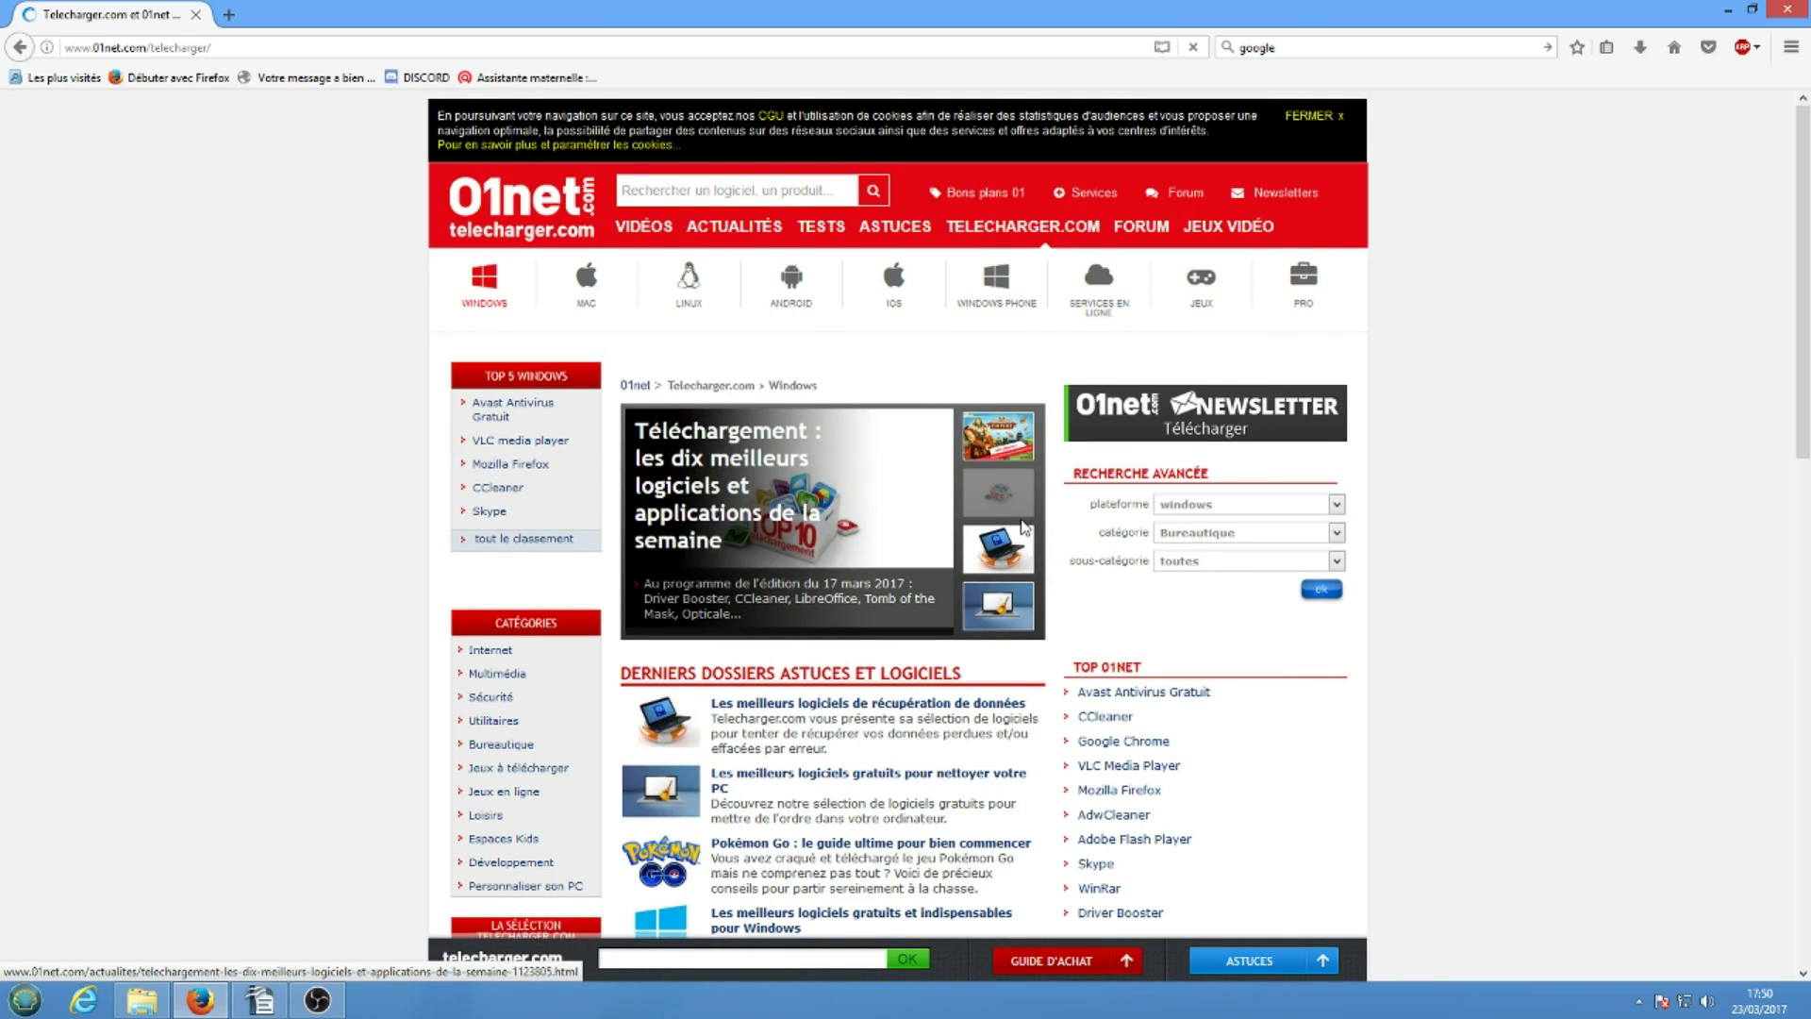
scroll(944, 595, "down", 3)
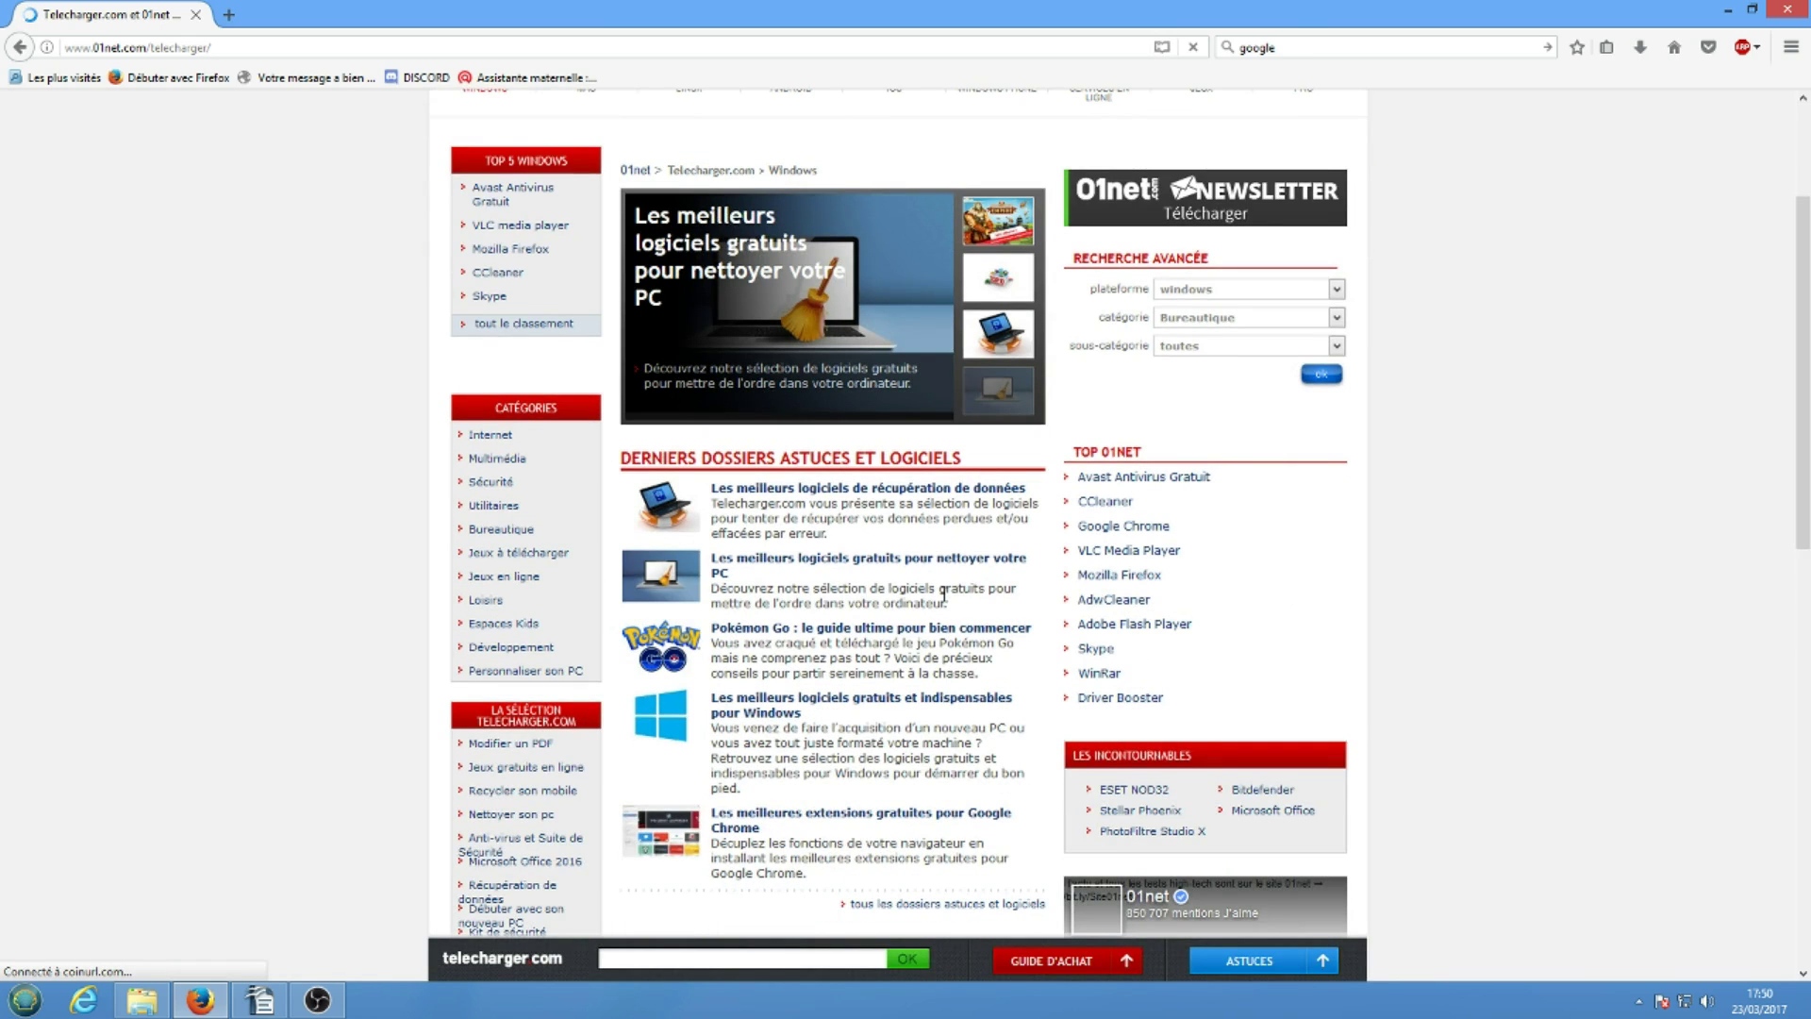
scroll(943, 595, "up", 3)
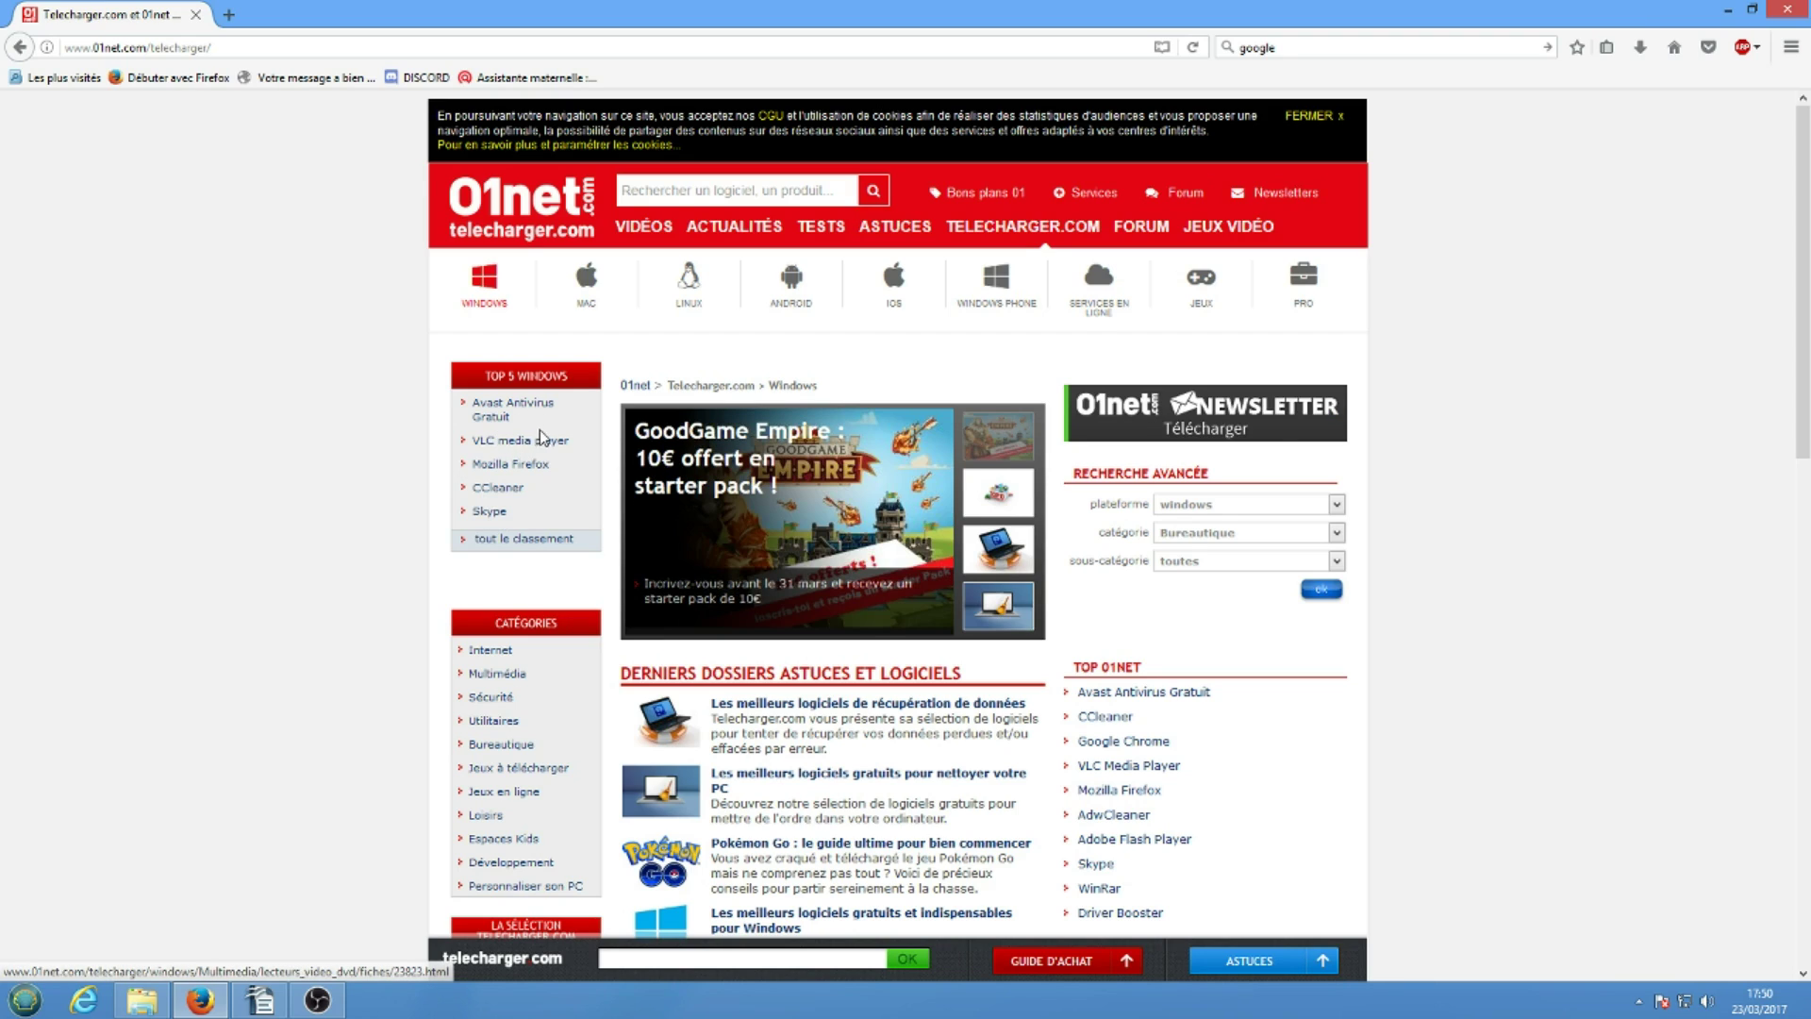
Step: Search the web for vlc from the browser's search field
left_click(1383, 49)
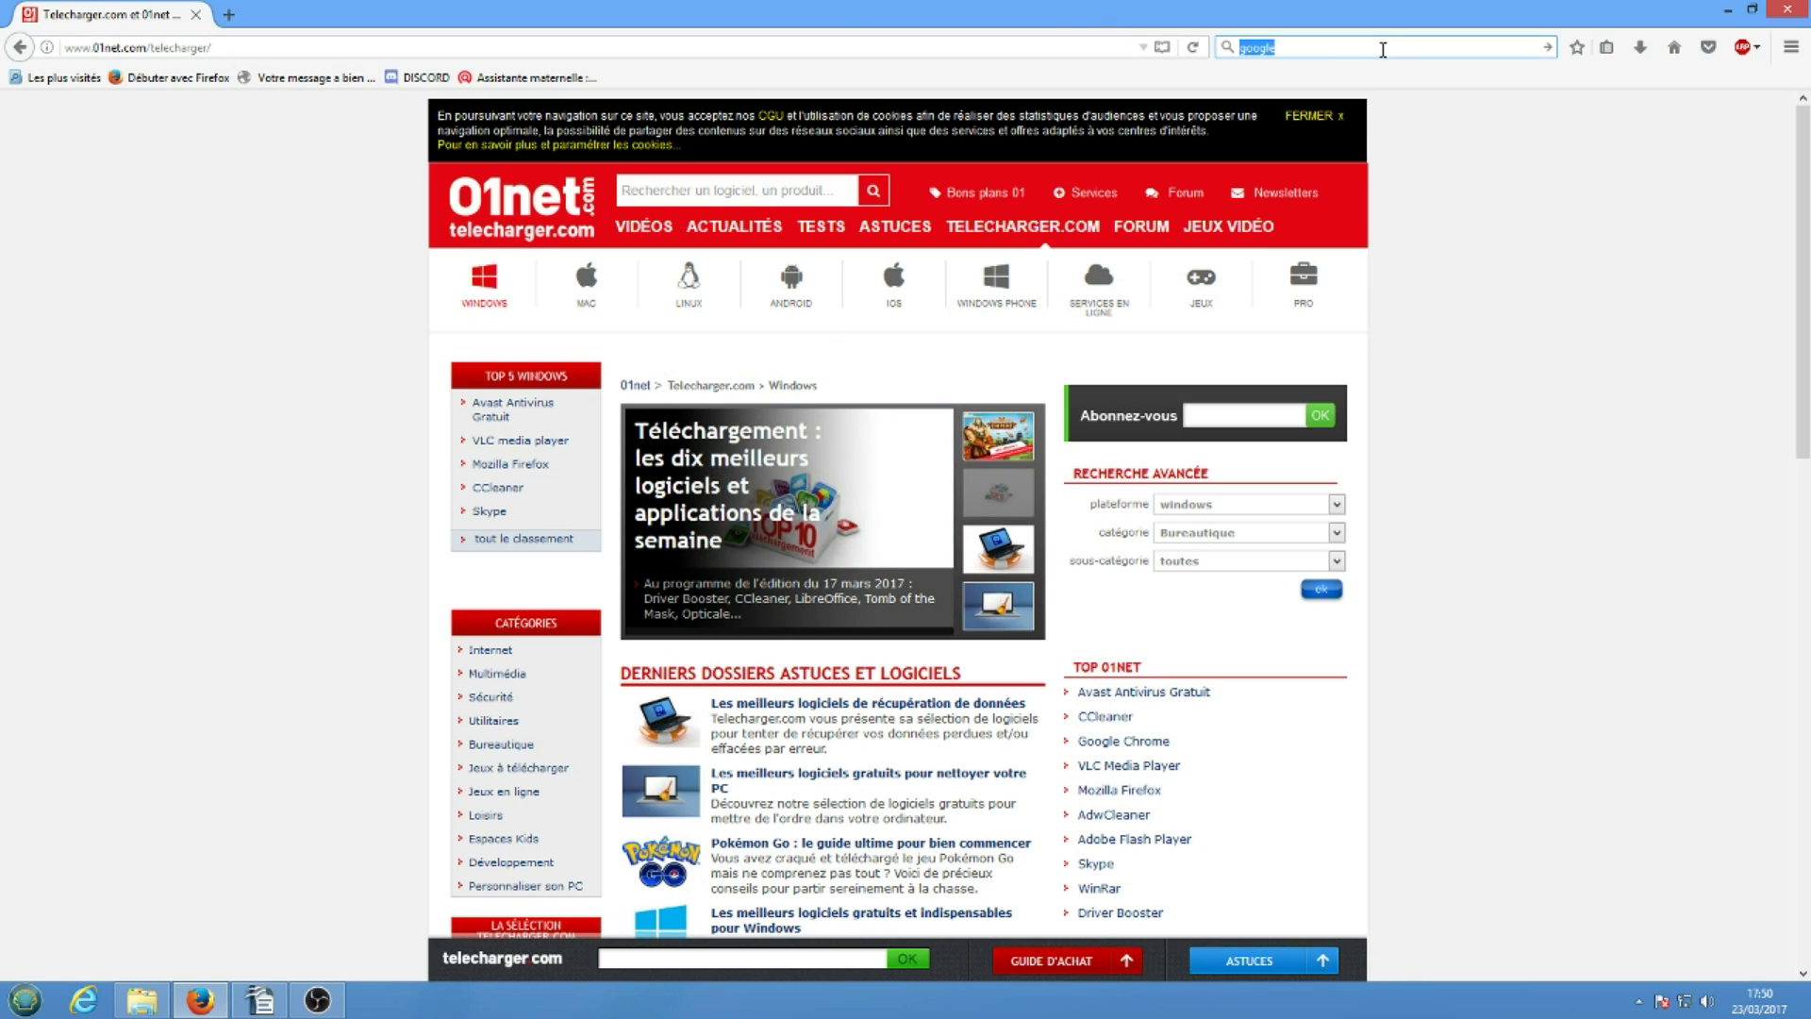
type("c")
key("BackSpace")
type("vlc")
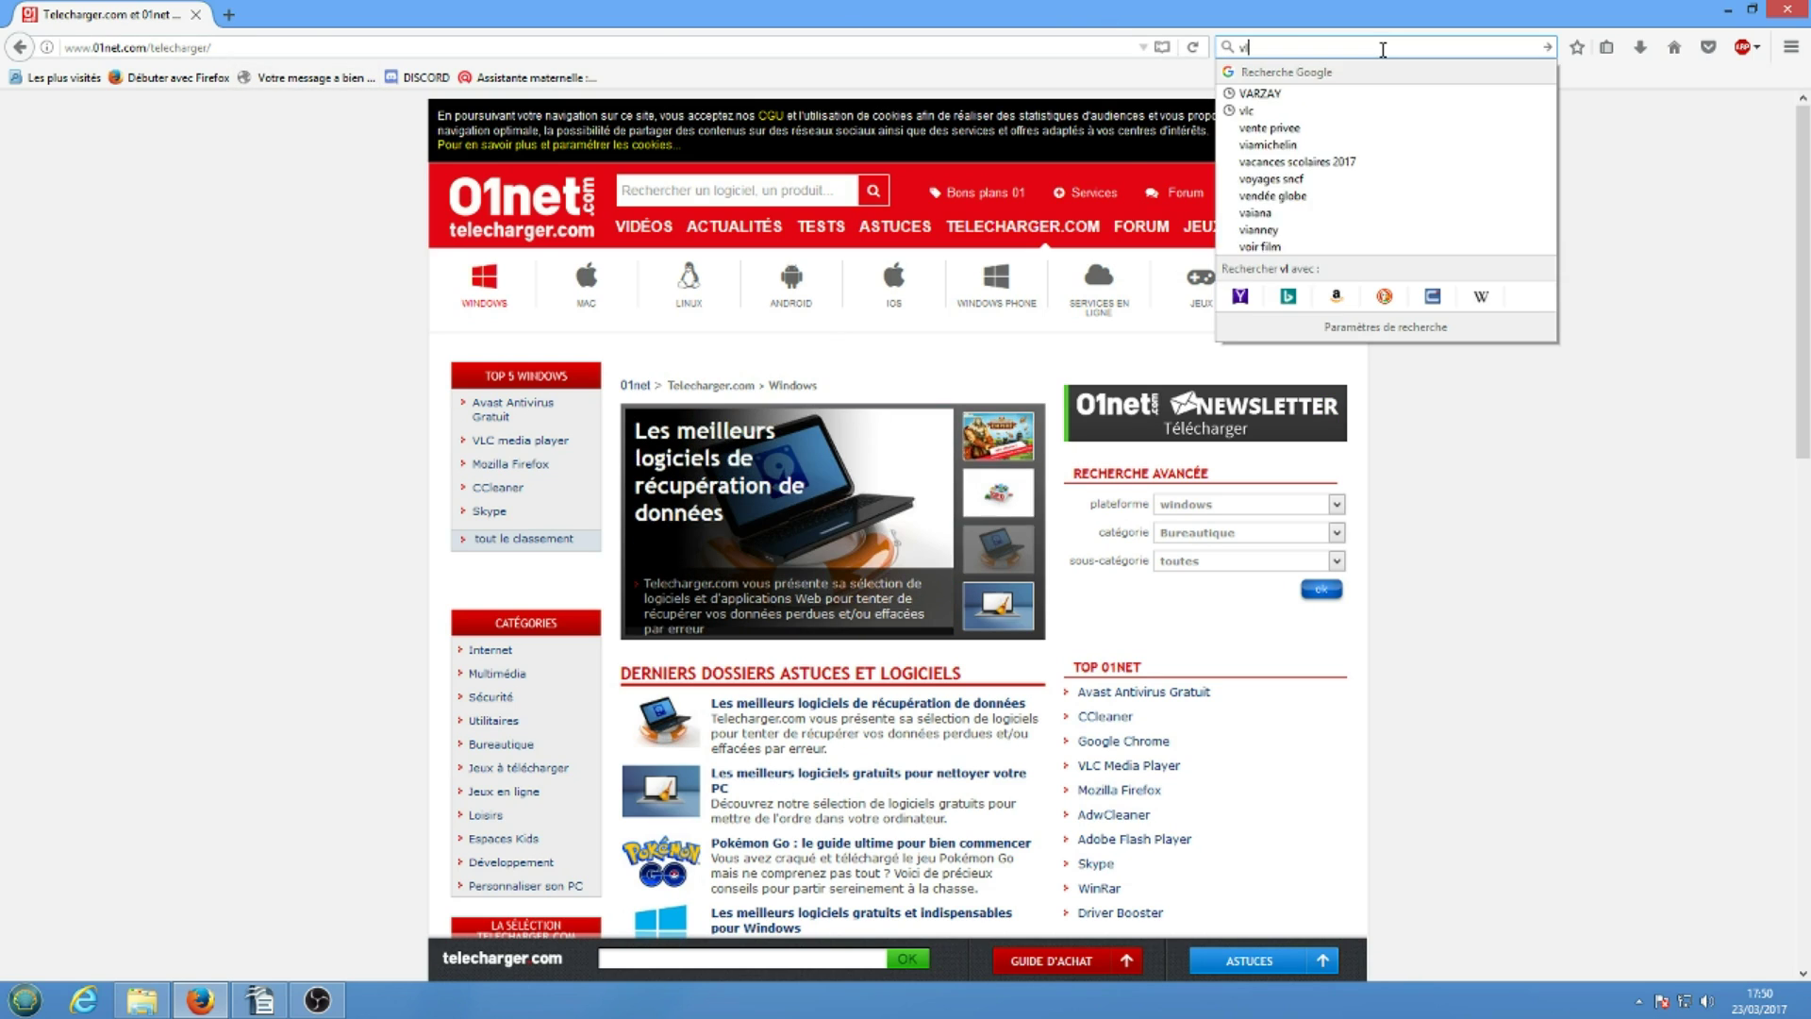
key("Return")
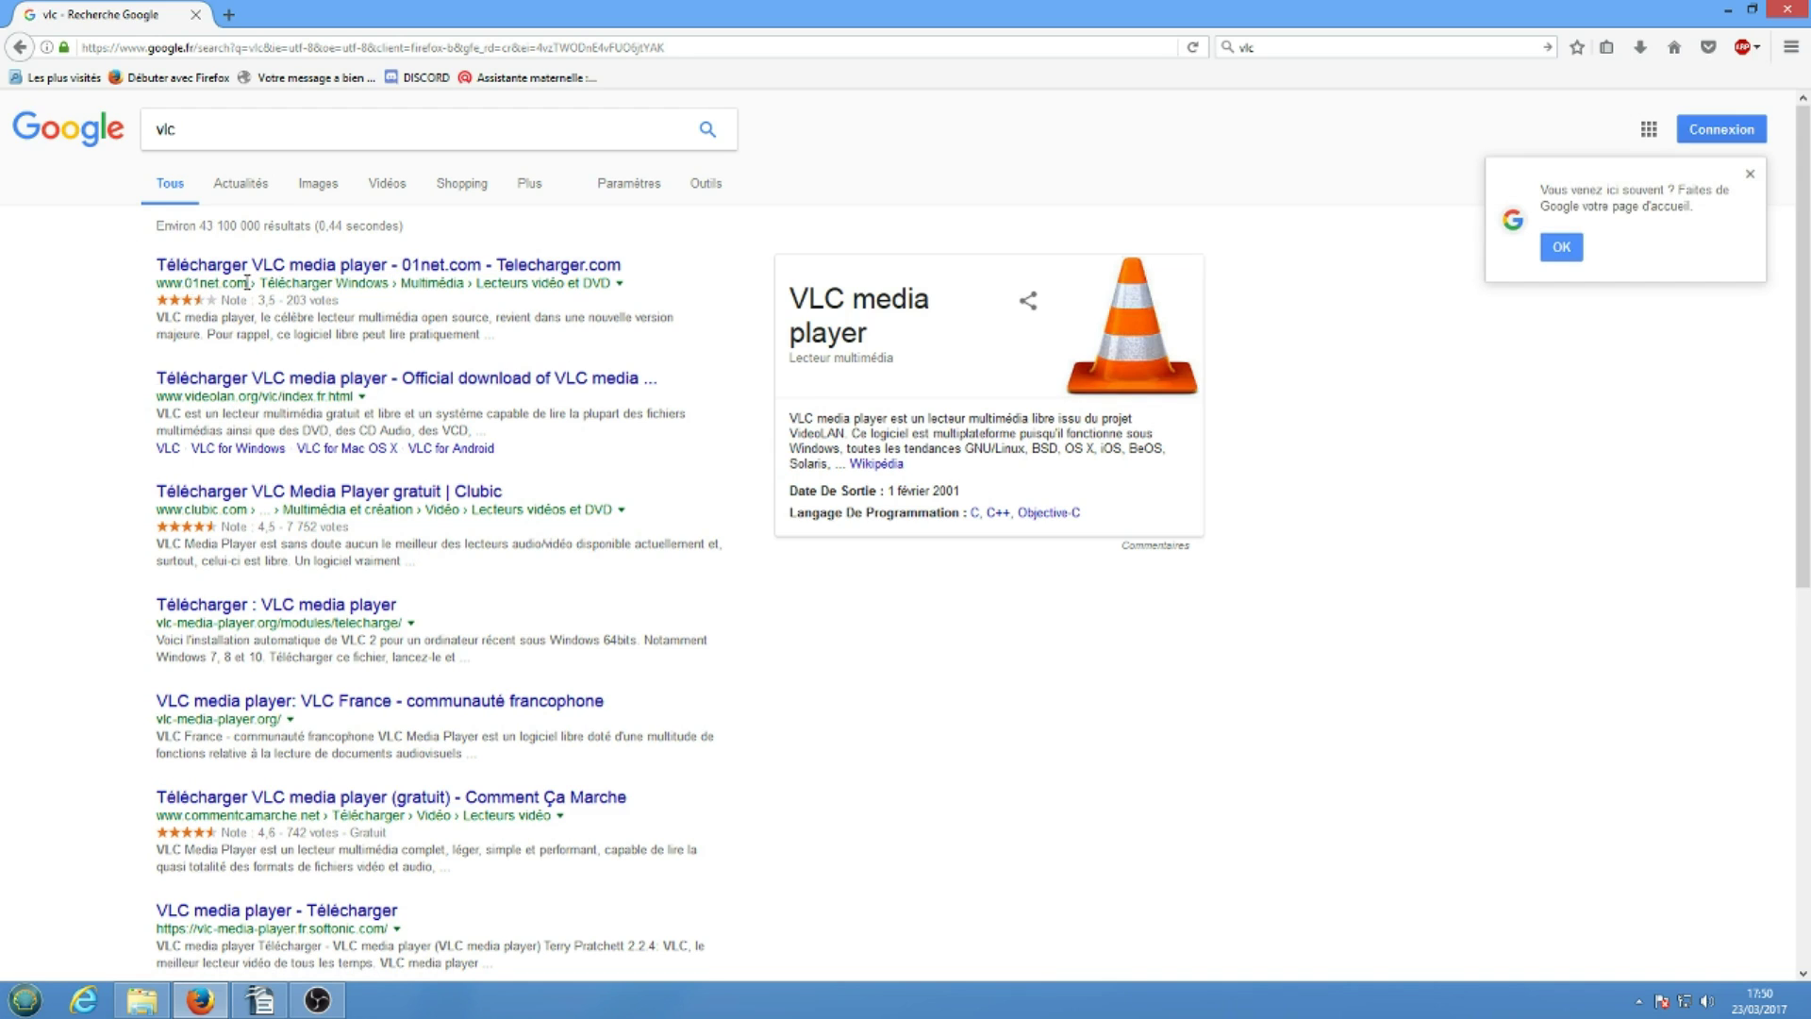
Step: View the official VideoLAN page for VLC media player, return to the results, and inspect the Clubic and Comment Ça Marche source addresses
left_click(285, 382)
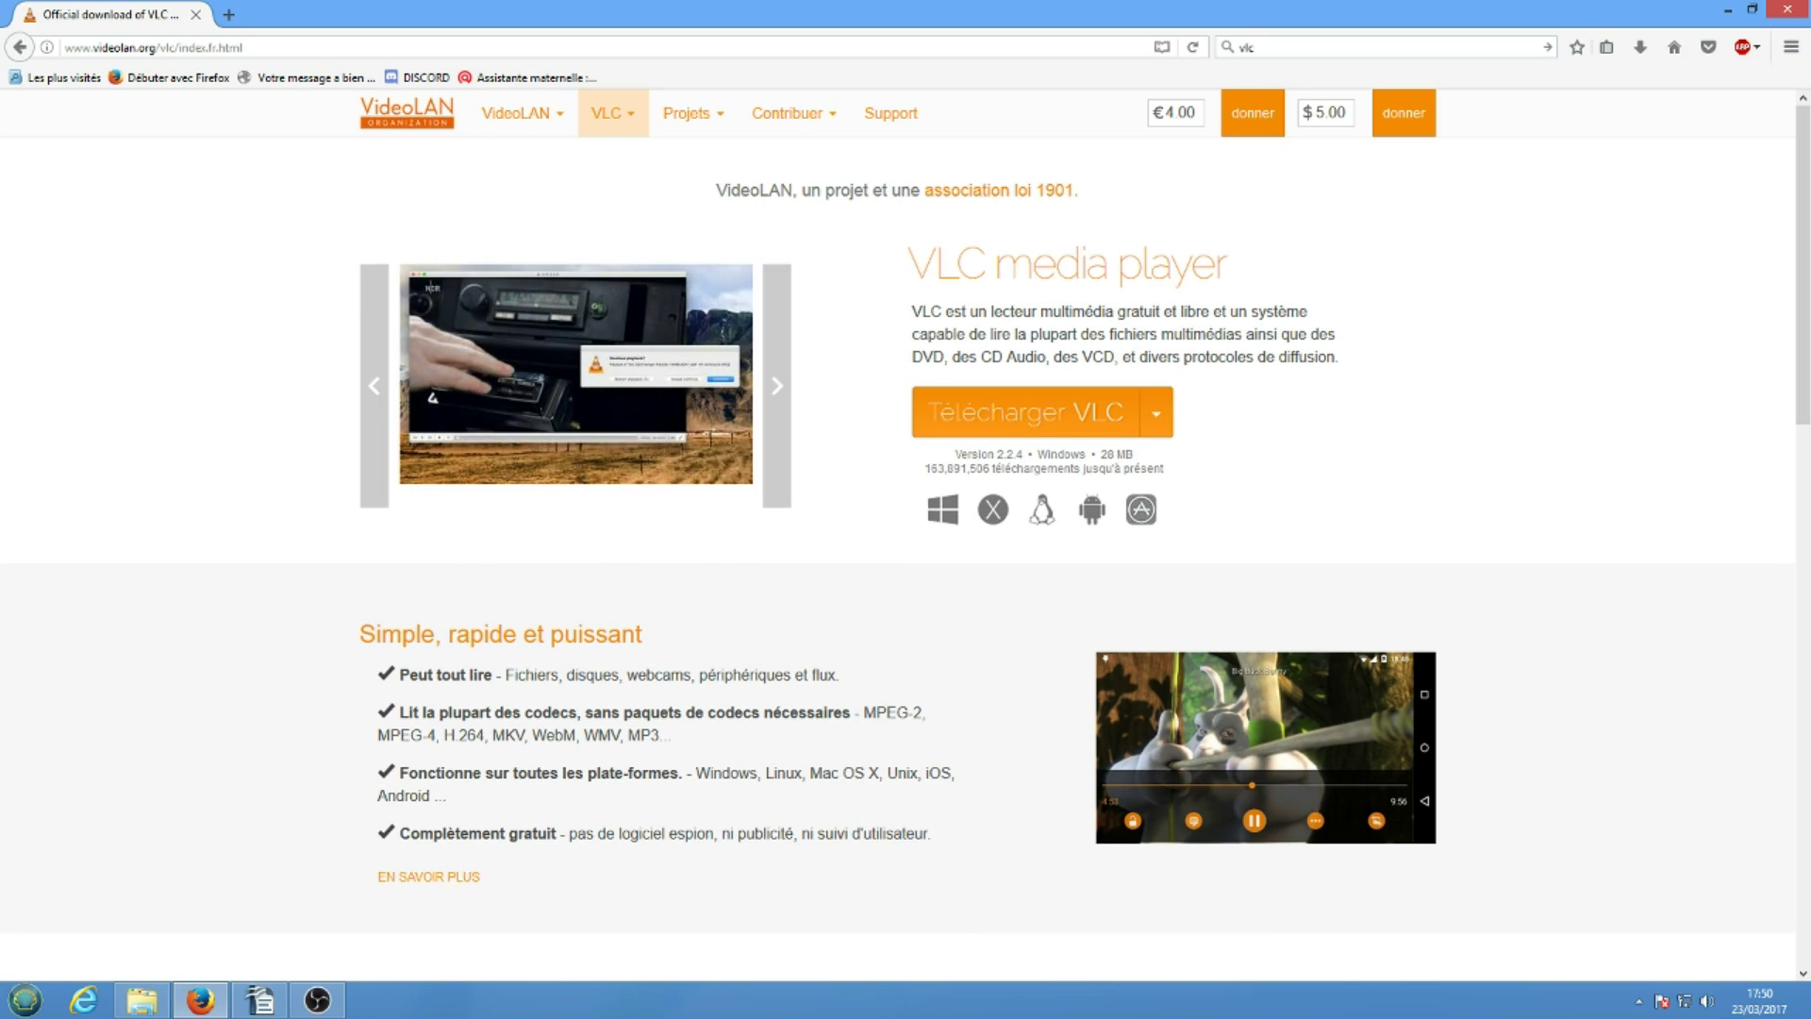
left_click(20, 46)
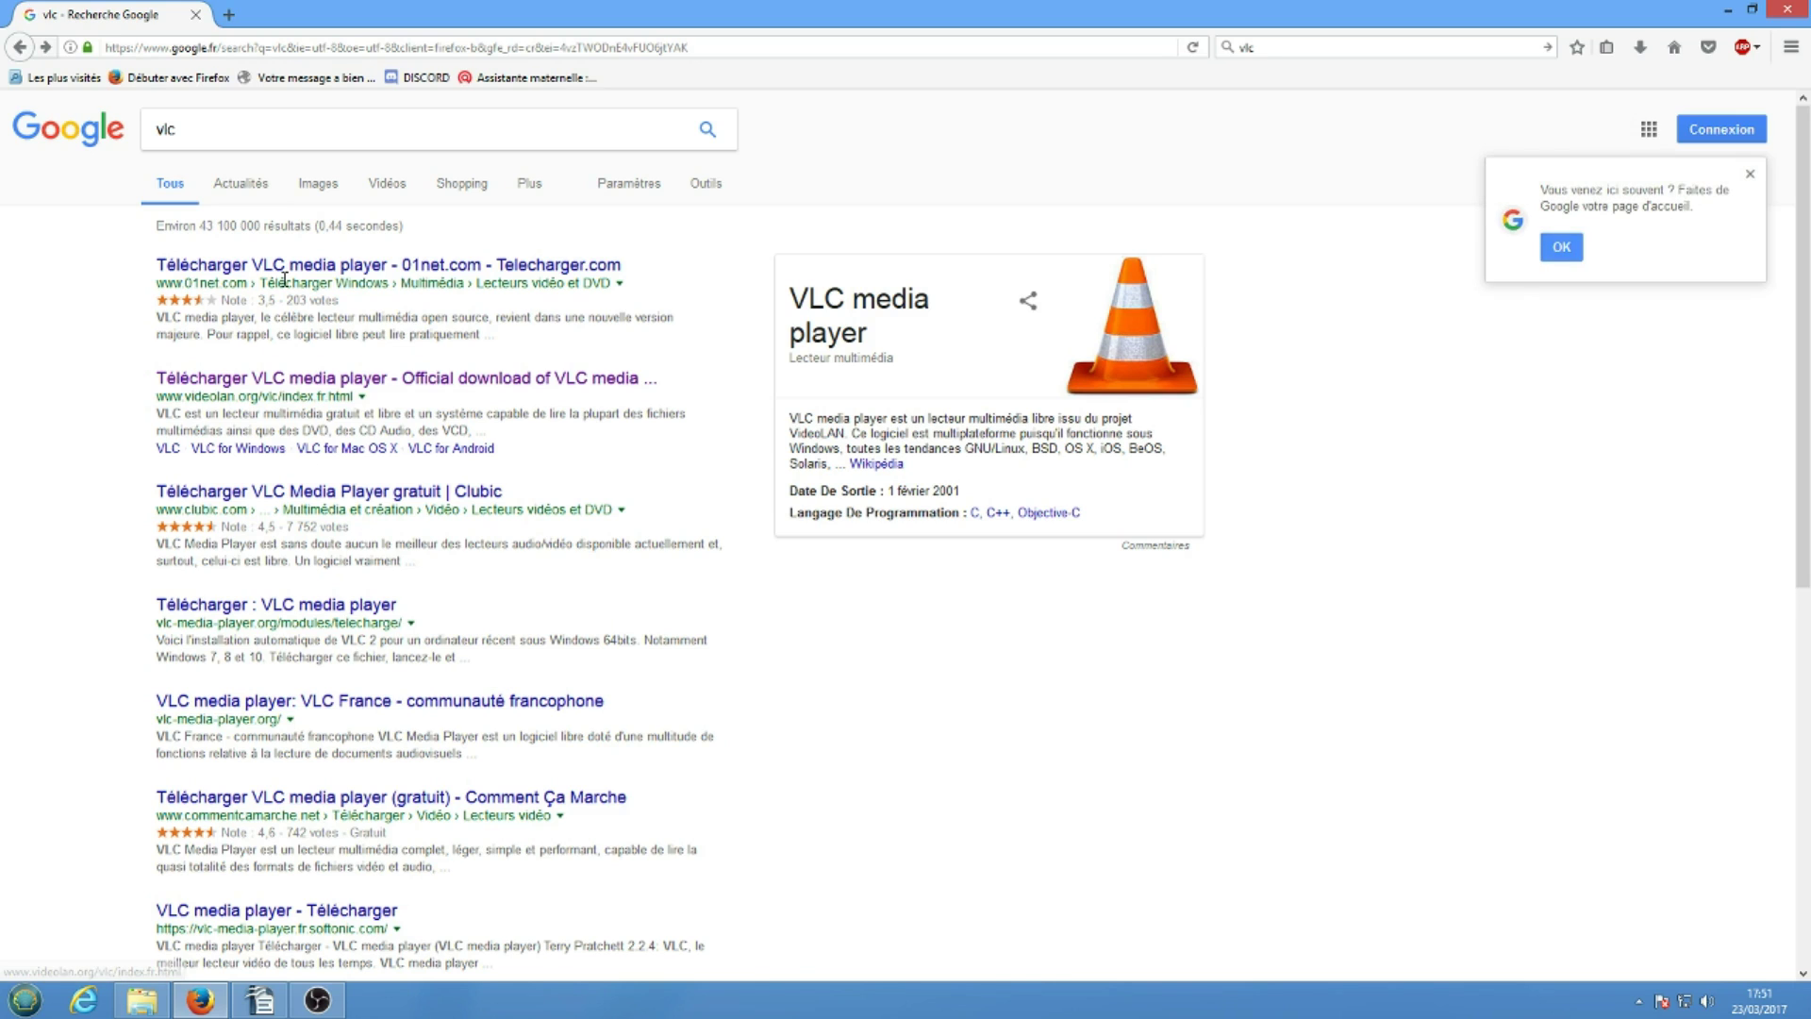
left_click_drag(222, 514, 193, 513)
left_click(192, 513)
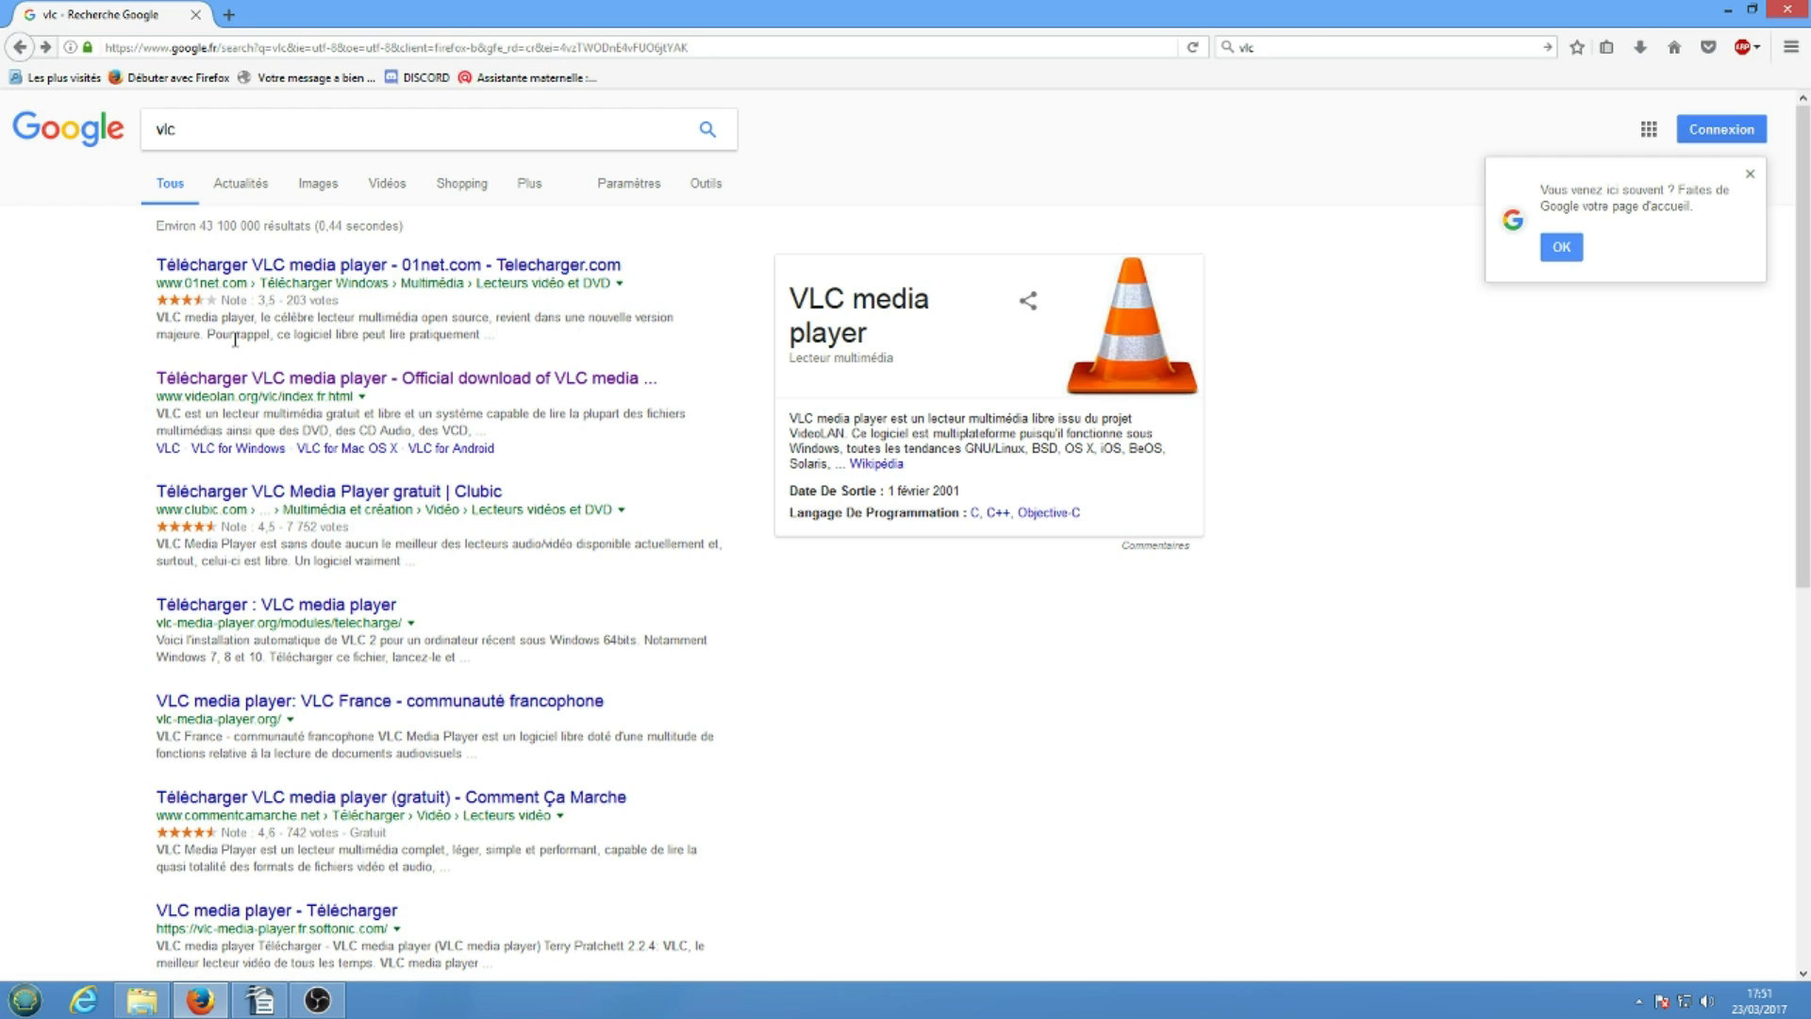
left_click_drag(200, 815, 219, 815)
left_click(225, 816)
Step: Select the whole vlc query in the Google search field
left_click(239, 130)
left_click_drag(186, 128, 158, 127)
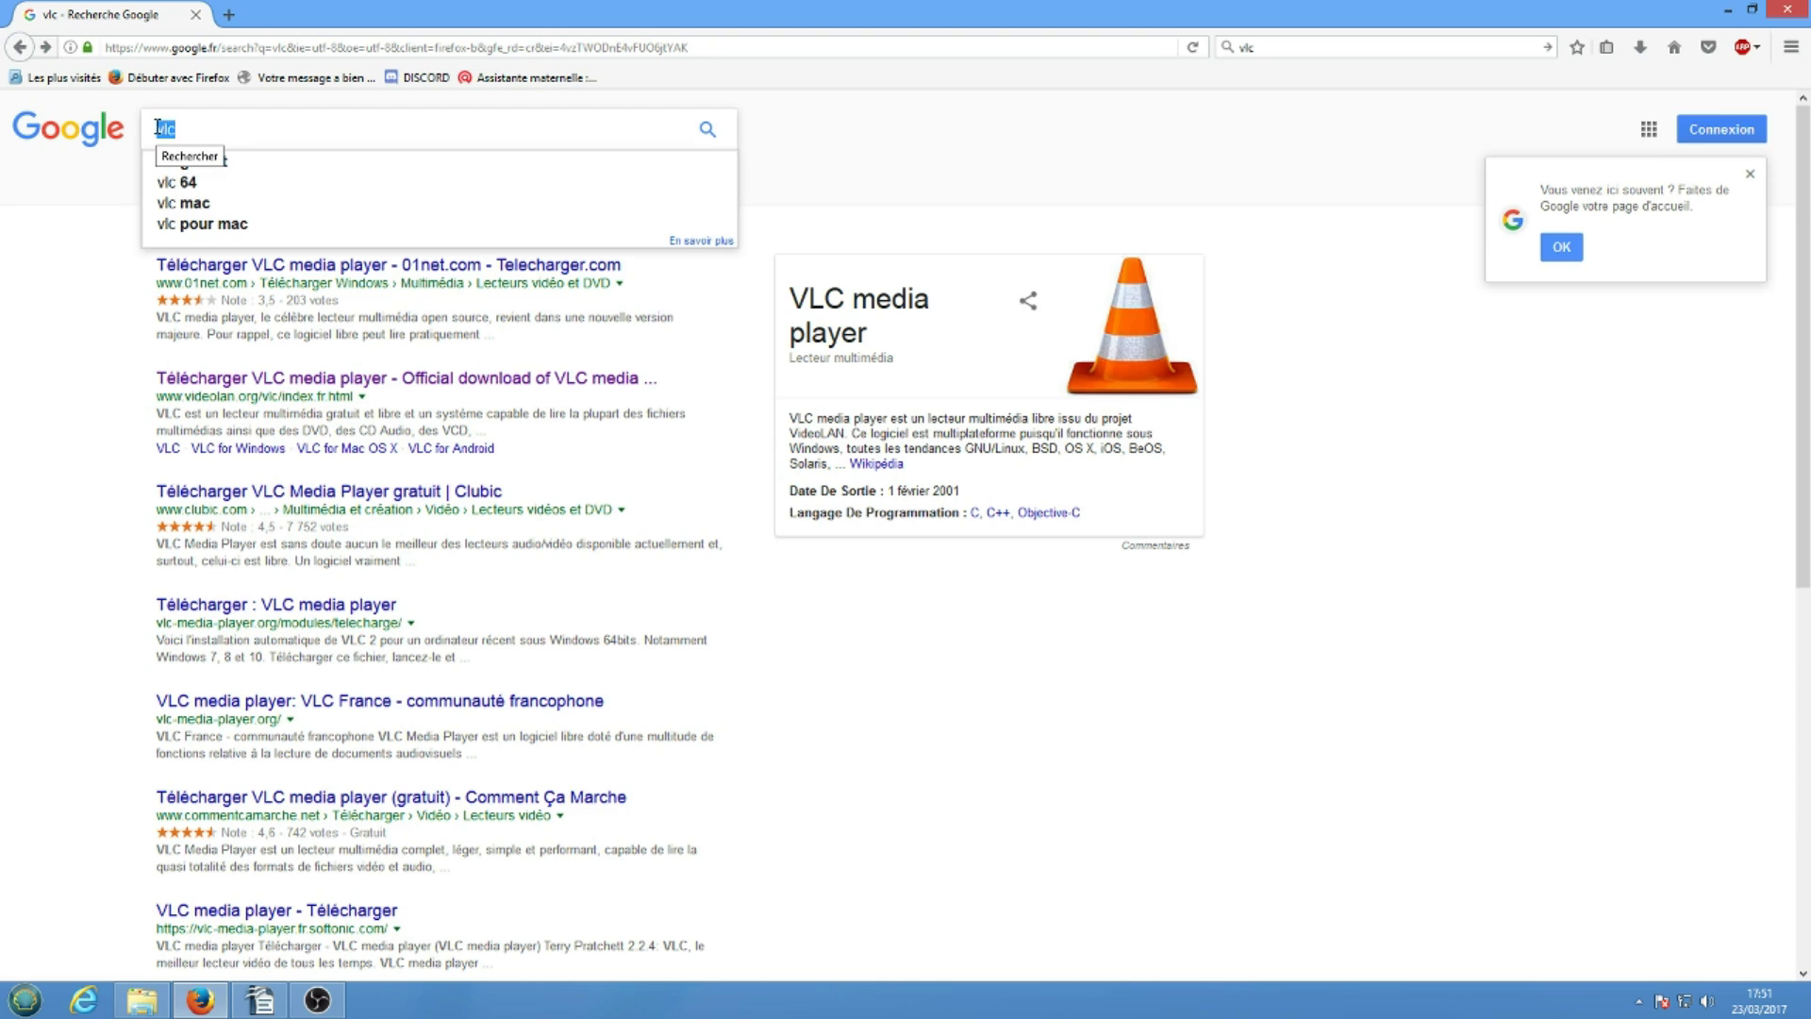